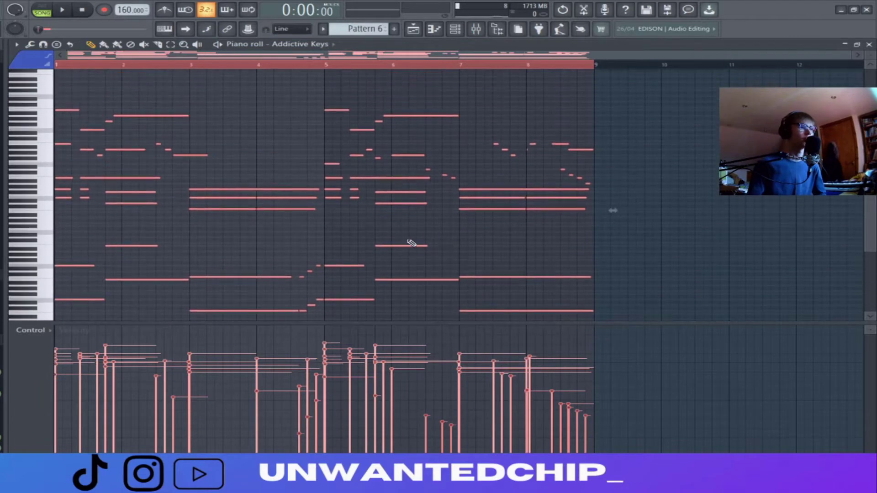
Clear the note selection in the Pattern 6 piano roll and examine its notes from the highest melody to the bass
scroll(230, 190, "down", 3)
scroll(242, 183, "up", 4)
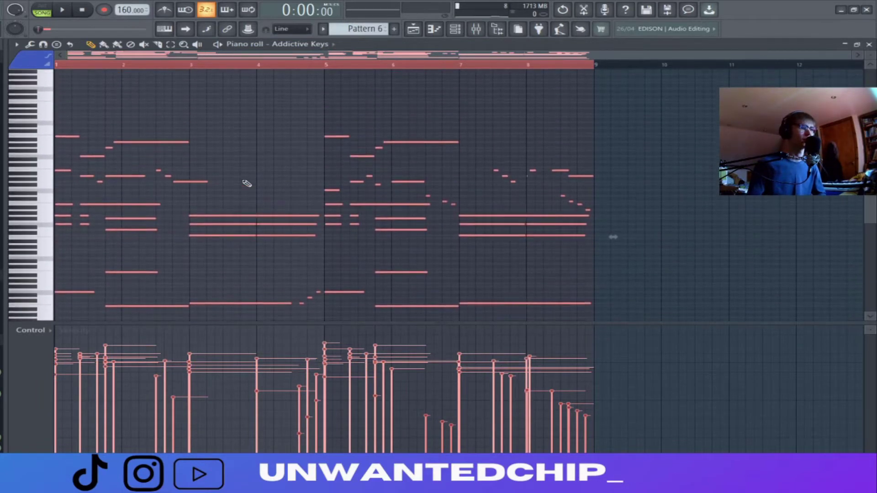
left_click(245, 181)
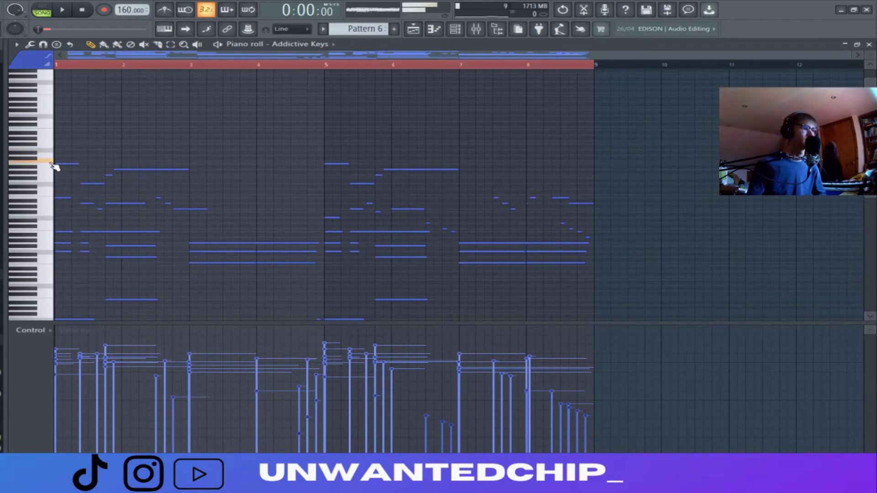
scroll(69, 171, "down", 5)
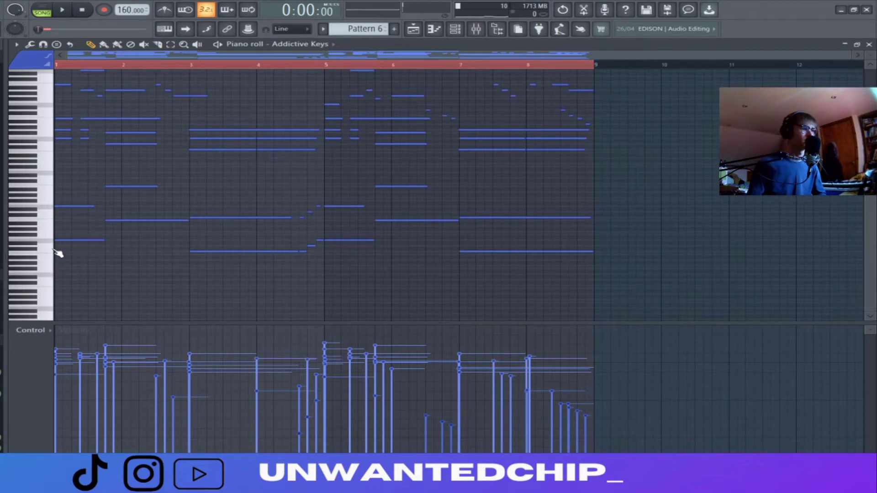
scroll(58, 253, "up", 5)
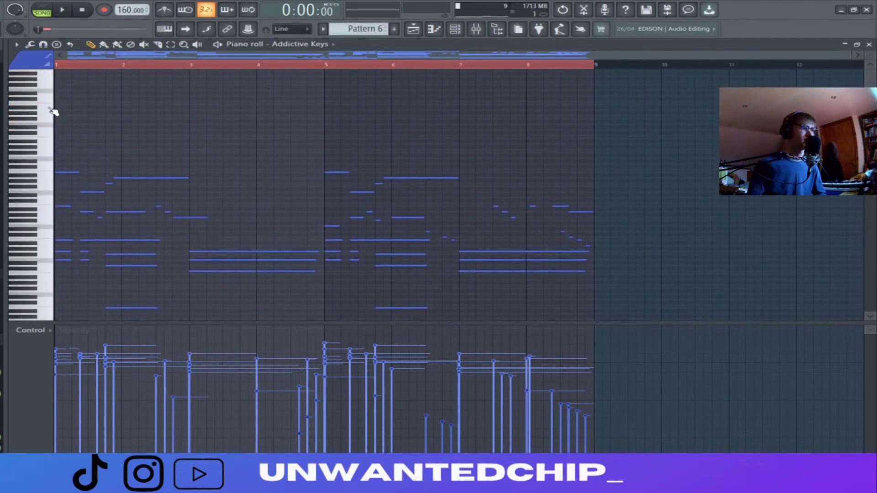
scroll(54, 137, "down", 5)
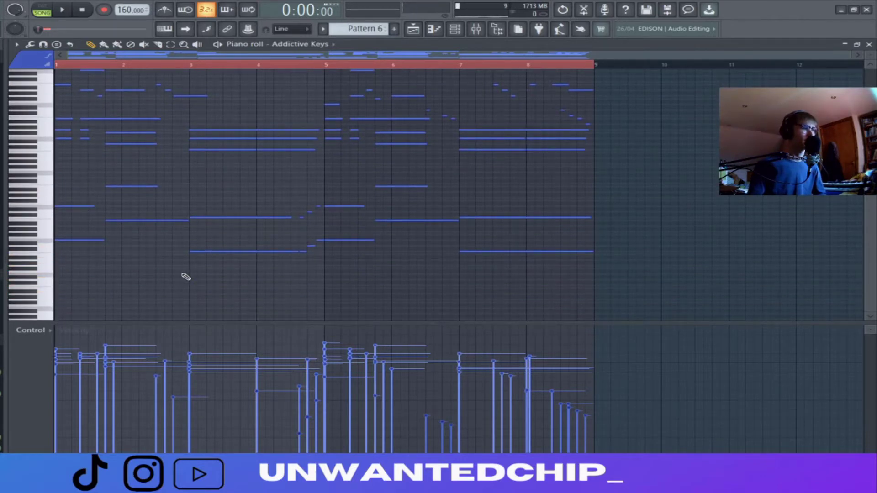
scroll(57, 282, "up", 3)
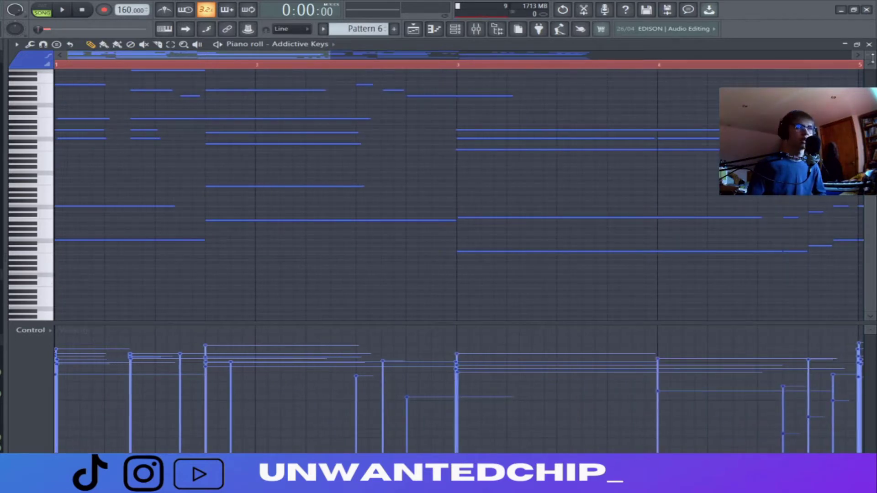
Enlarge the piano roll's note rows and briefly highlight the mid-range chord notes in the first bars
left_click_drag(871, 57, 872, 85)
scroll(444, 235, "up", 3)
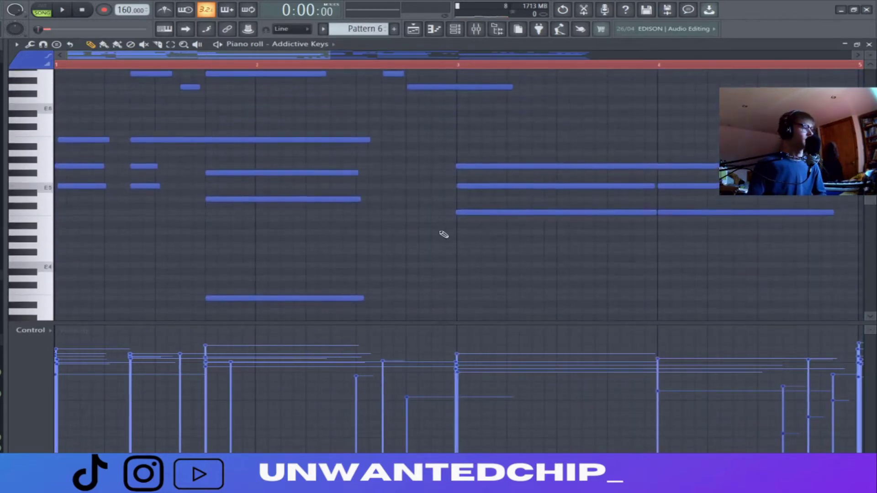
scroll(443, 234, "down", 3)
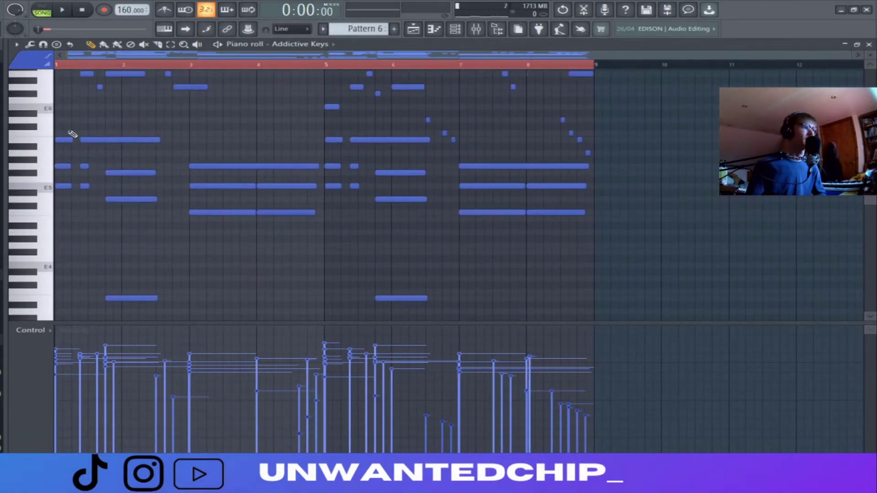
left_click_drag(63, 118, 235, 242, "ctrl")
left_click(275, 252, "ctrl")
scroll(219, 245, "down", 3)
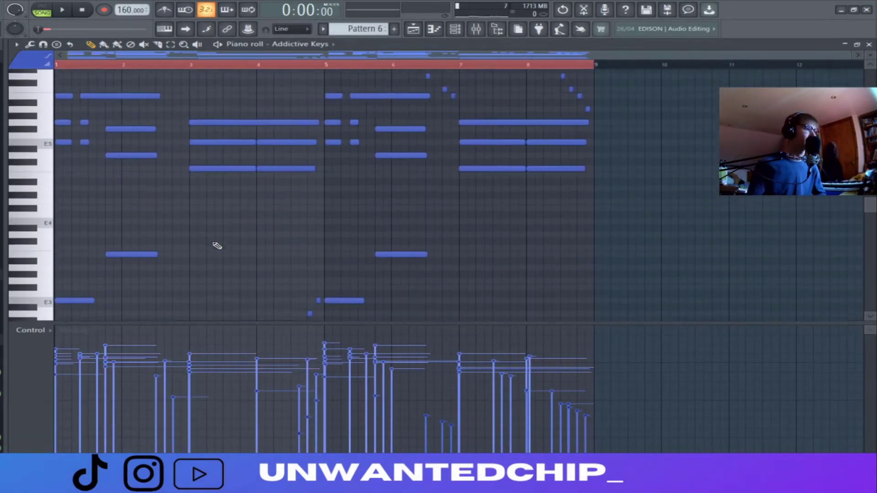
scroll(217, 246, "up", 2)
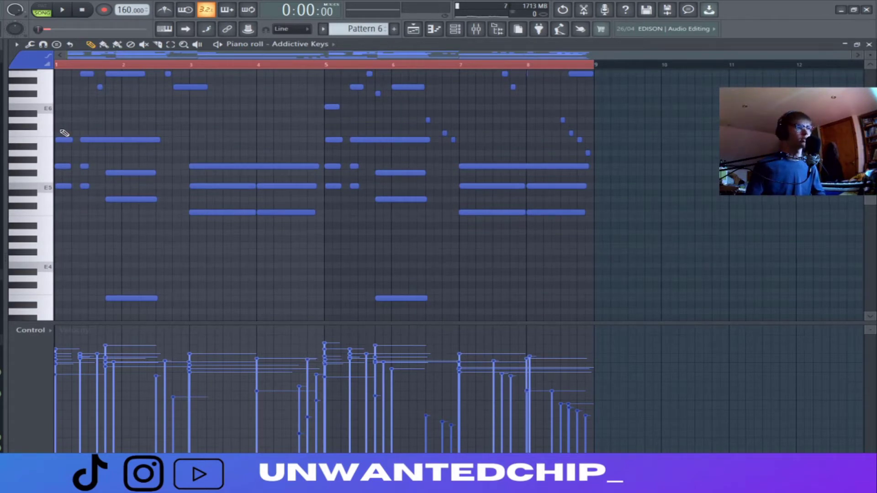
Highlight the short opening chords in bar 1, listen briefly, and clear the note selection
left_click_drag(65, 128, 89, 195, "ctrl")
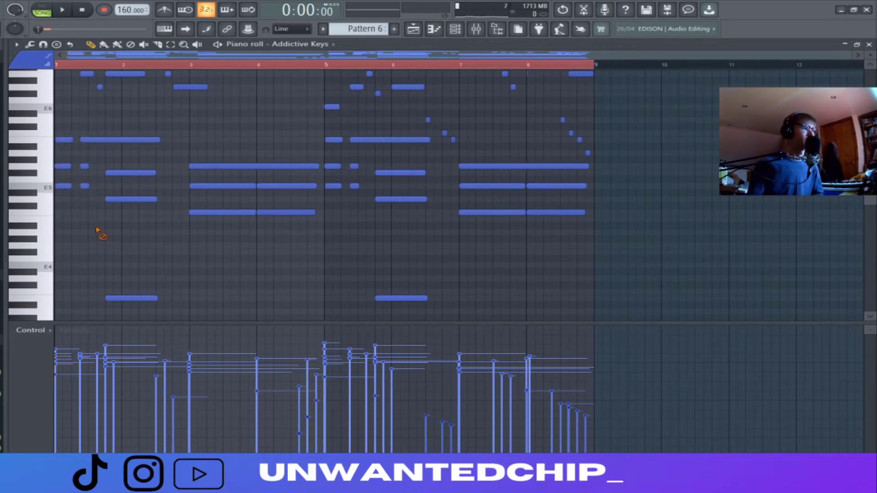
left_click_drag(62, 118, 100, 214, "ctrl")
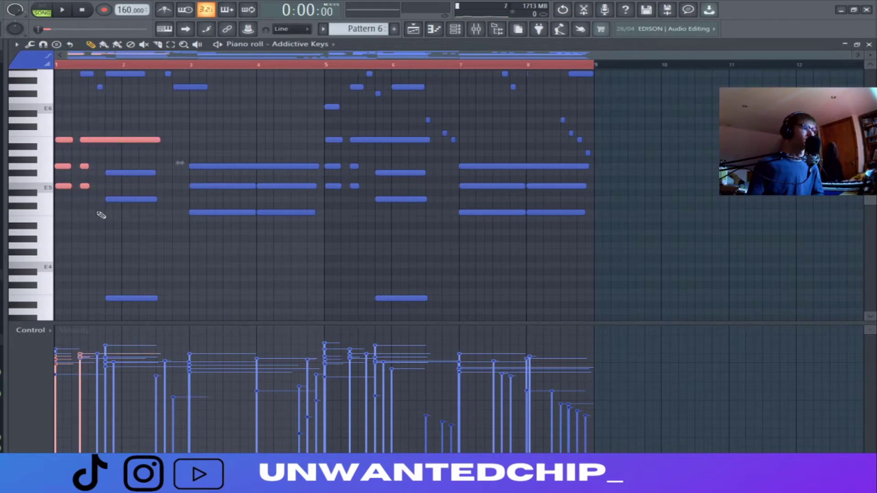
right_click(98, 213)
left_click_drag(57, 124, 83, 205, "ctrl")
right_click(83, 205)
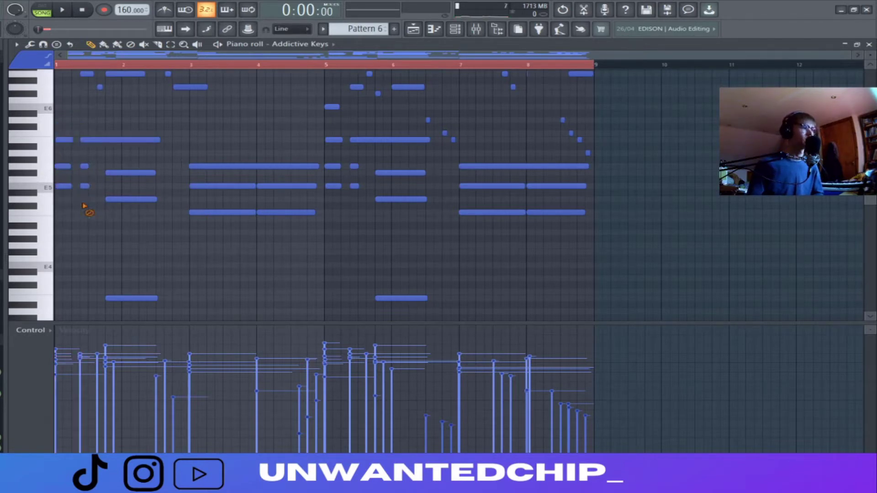
key("space")
key("space")
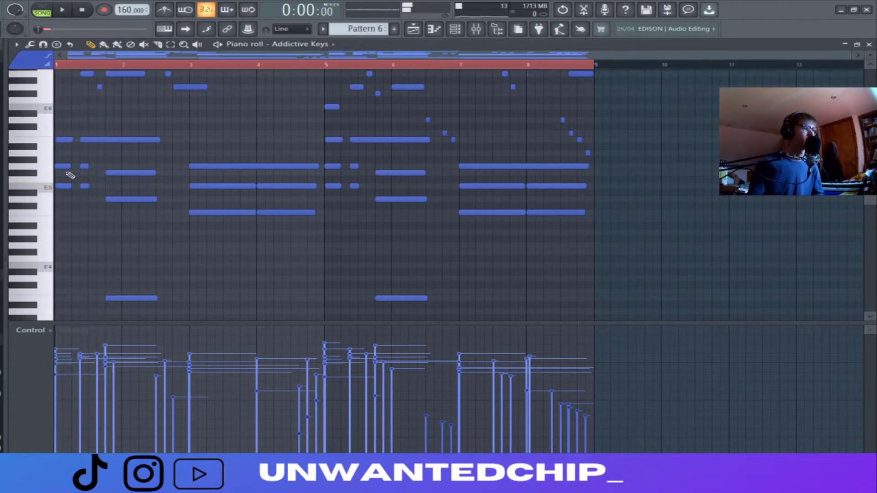
left_click_drag(61, 132, 77, 198, "ctrl")
left_click_drag(90, 143, 98, 206, "ctrl")
right_click(95, 207)
Close the Pattern 6 piano roll and open the notes of the separate Addictive Keys pattern
scroll(98, 243, "up", 1)
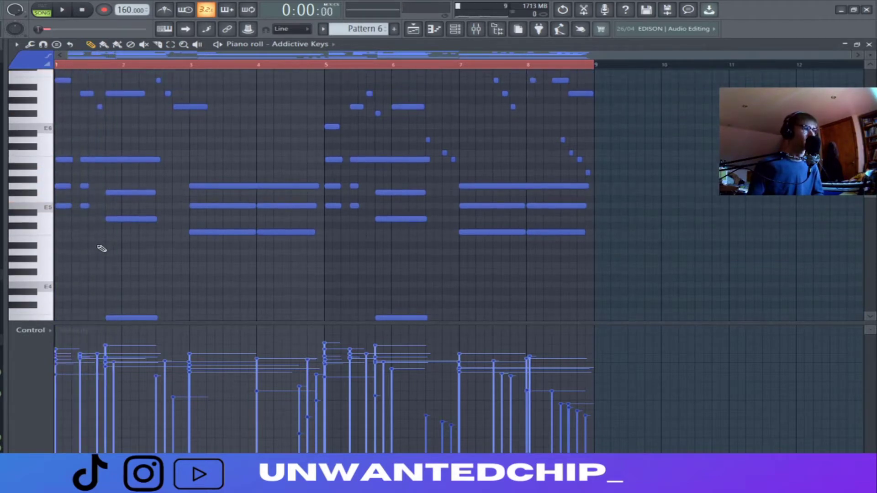
scroll(105, 246, "down", 2)
scroll(117, 248, "up", 1)
key("Escape")
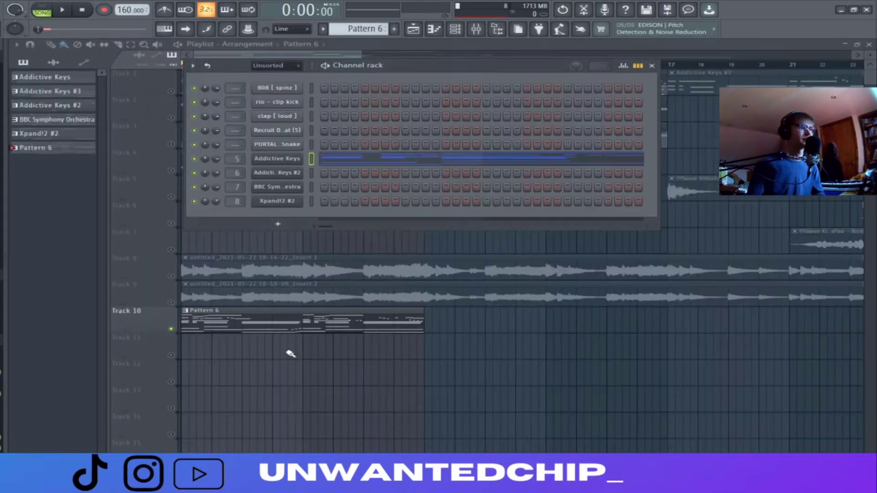
key("Escape")
double_click(204, 85)
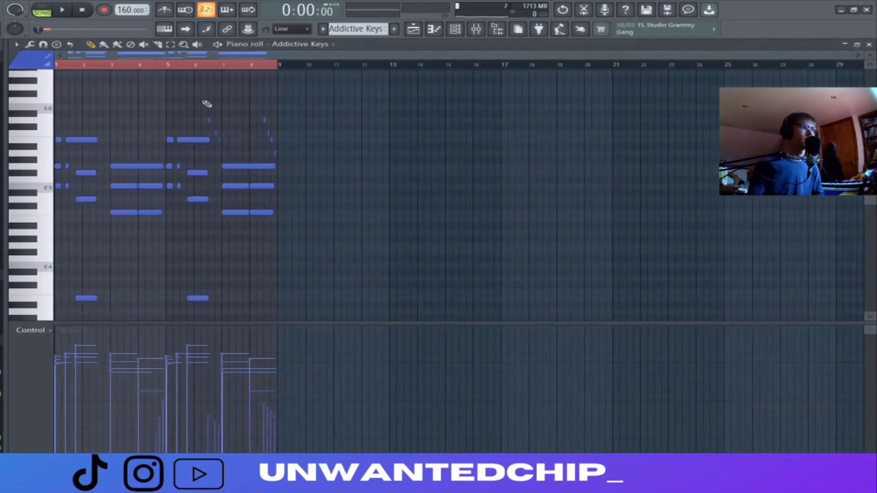
Switch playback from song mode to pattern mode for the Addictive Keys pattern
left_click(42, 10)
scroll(78, 115, "up", 3)
scroll(81, 127, "up", 5)
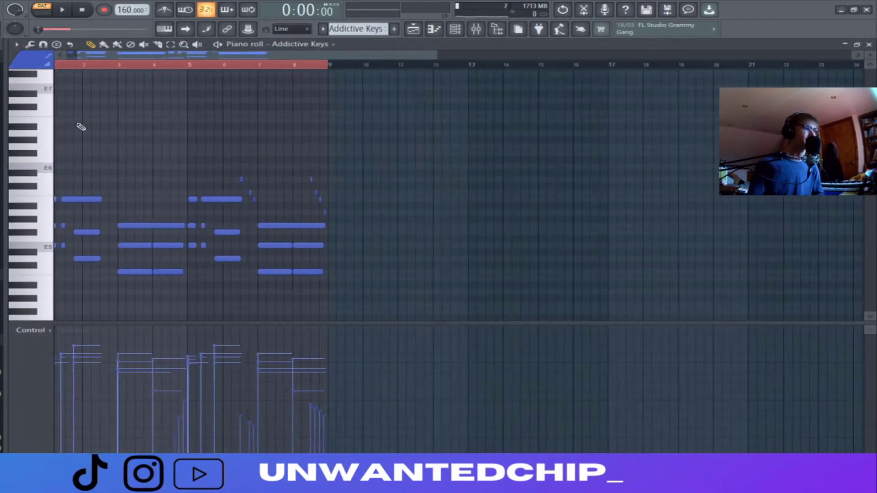
left_click_drag(120, 55, 94, 56)
Play the opening chords of the Addictive Keys pattern twice from the start, stopping each time around bar 2
key("space")
scroll(137, 142, "down", 3)
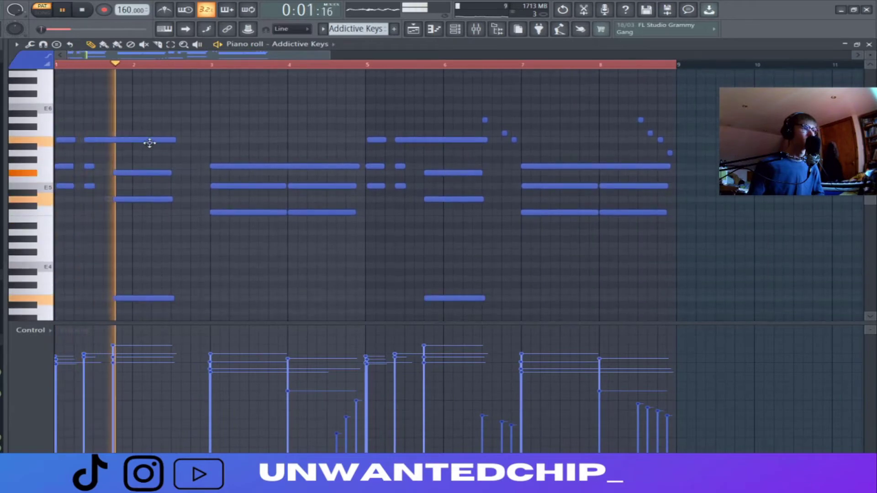
key("space")
scroll(169, 164, "down", 3)
scroll(151, 173, "up", 2)
key("space")
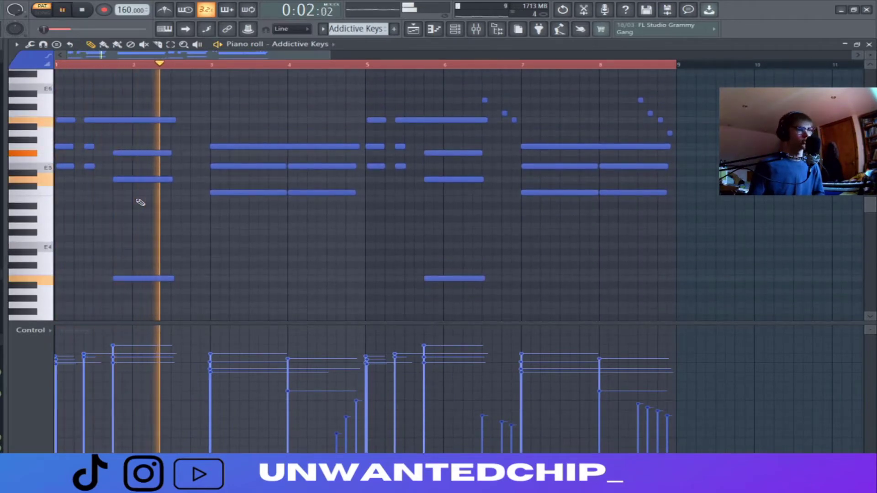
key("space")
scroll(105, 201, "up", 1)
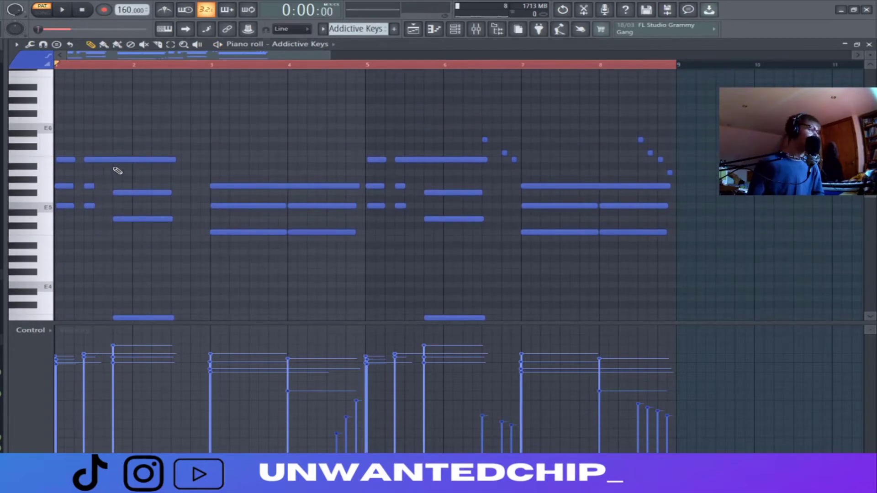
Examine the chord voicing in bars 1 and 2 down to the low notes, and play the pattern's opening again
scroll(111, 162, "down", 2)
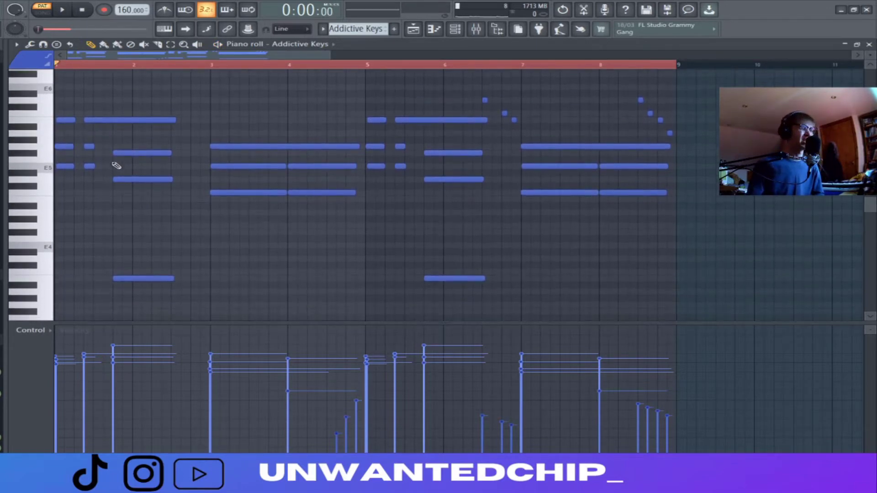
scroll(112, 161, "up", 2)
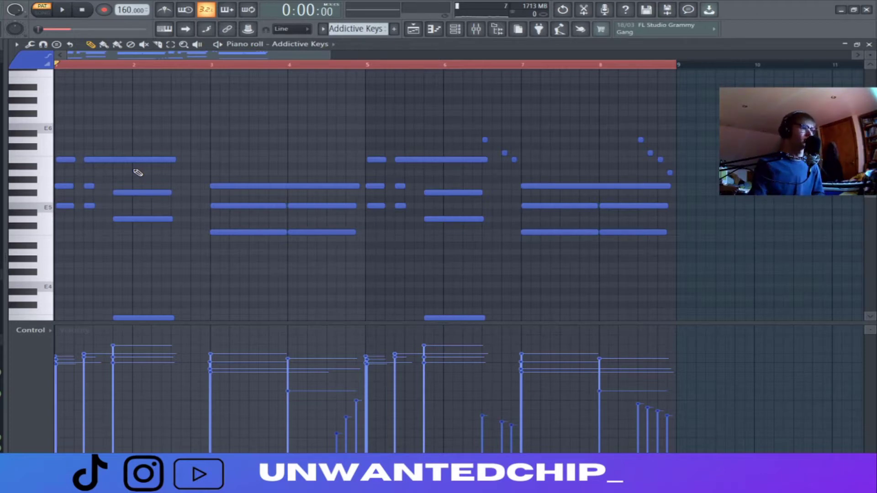
scroll(145, 167, "down", 3)
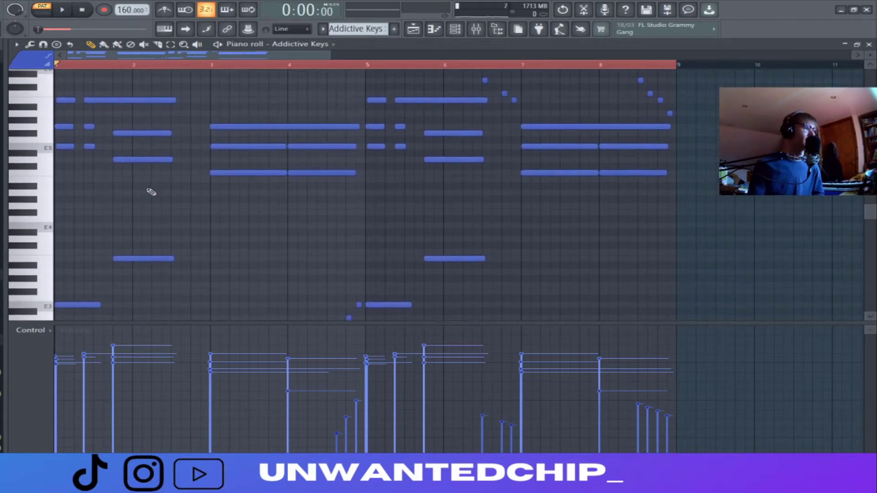
scroll(149, 192, "up", 1)
left_click_drag(131, 98, 154, 289)
scroll(171, 266, "up", 1)
left_click(173, 264)
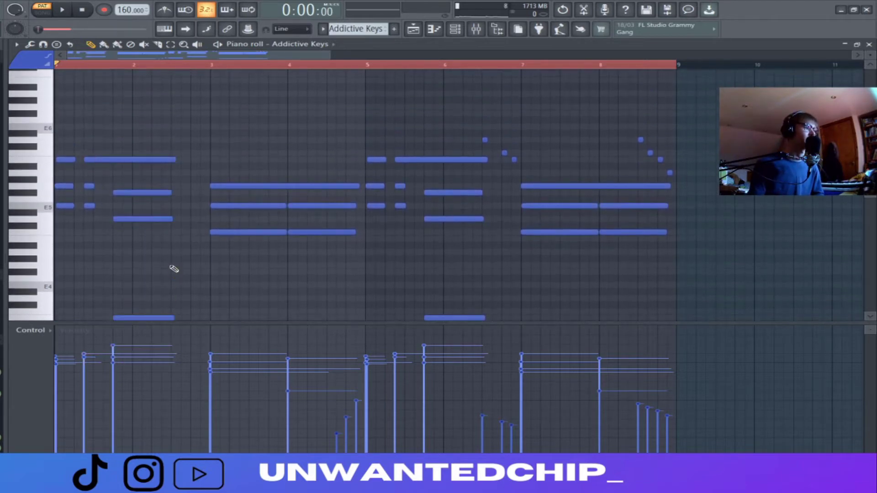
scroll(173, 253, "down", 2)
scroll(187, 254, "up", 1)
scroll(187, 254, "up", 1)
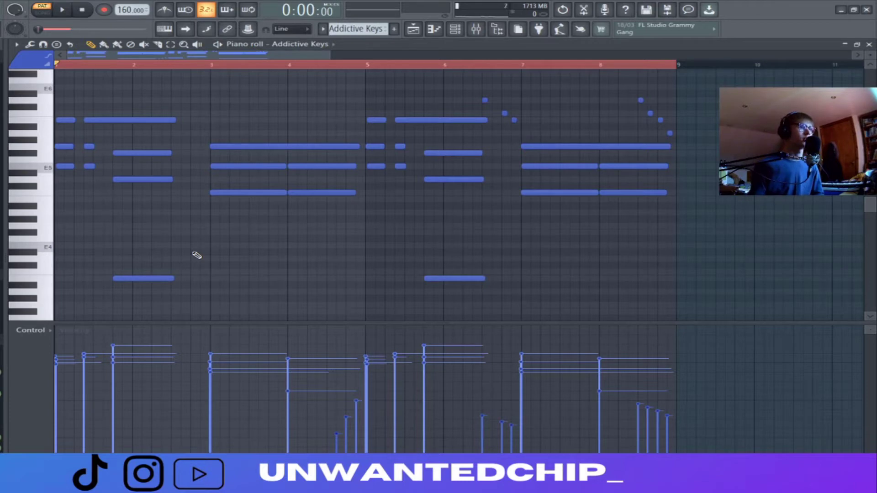
key("space")
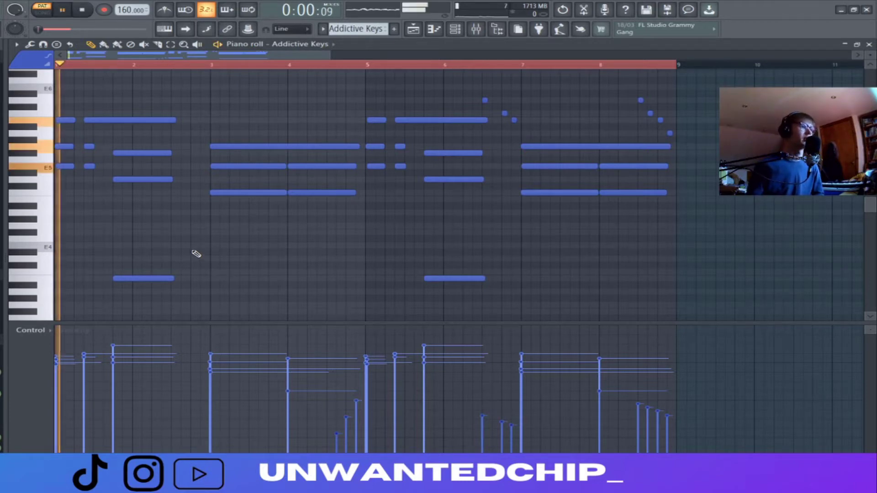
key("space")
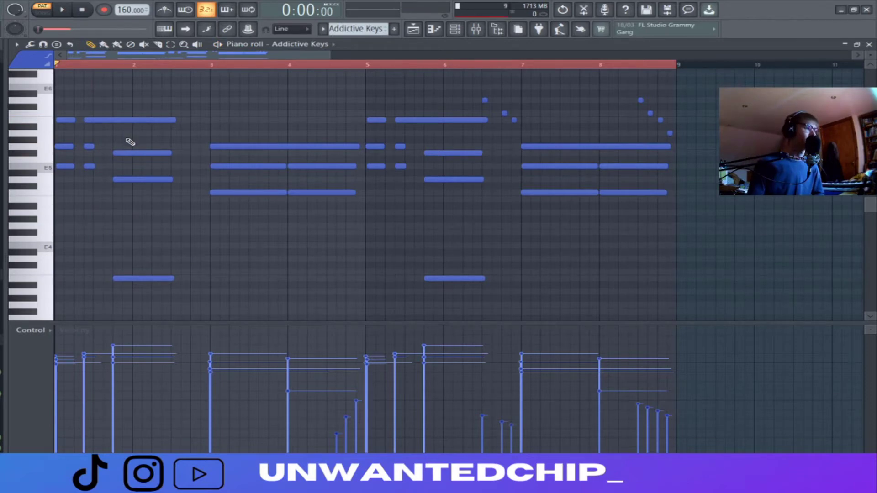
Highlight the three-note opening chord in bar 1 and the longer chord that follows it, and clear the selection
scroll(132, 178, "down", 1)
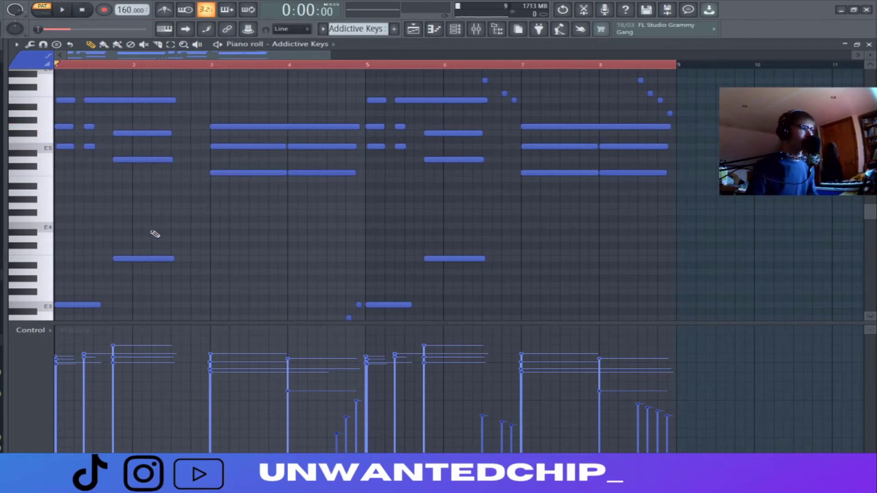
scroll(155, 234, "up", 2)
left_click_drag(67, 130, 63, 201, "ctrl")
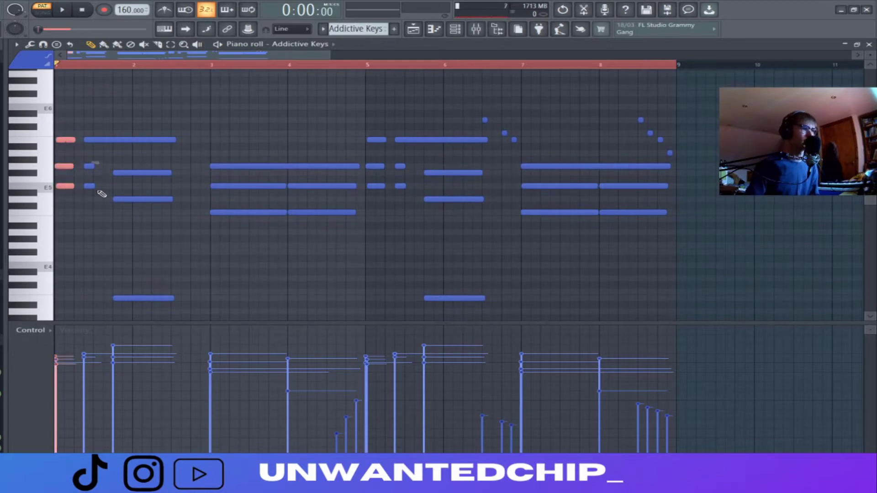
left_click_drag(149, 166, 145, 244, "ctrl+shift")
scroll(218, 236, "down", 1)
left_click(217, 251)
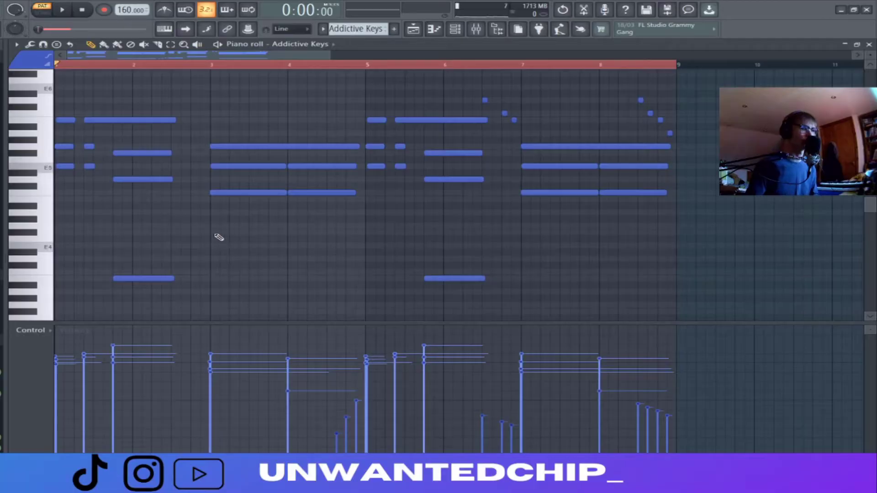
scroll(185, 72, "up", 3, "ctrl")
scroll(137, 87, "down", 4, "ctrl")
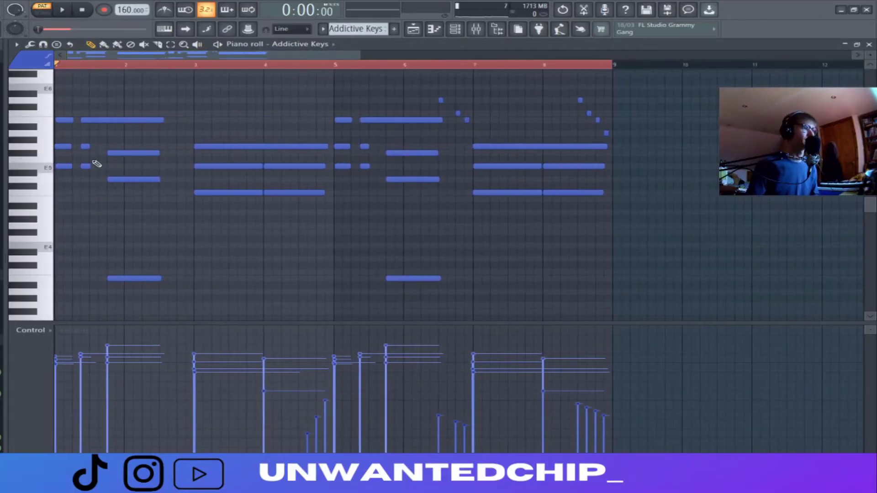
Select all upper chord notes in bars 1 and 2, leaving out the low note beneath them
left_click_drag(114, 104, 144, 198, "ctrl")
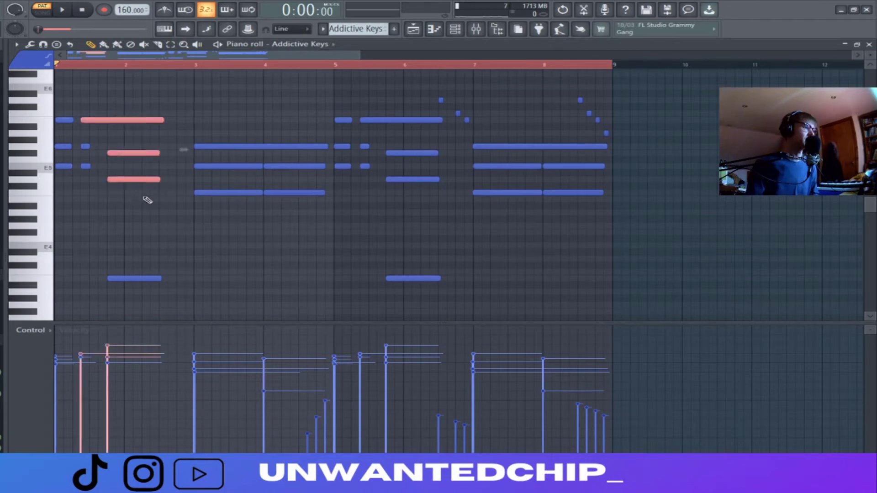
left_click(145, 203, "ctrl")
left_click_drag(57, 110, 134, 208, "ctrl")
left_click(136, 211, "ctrl")
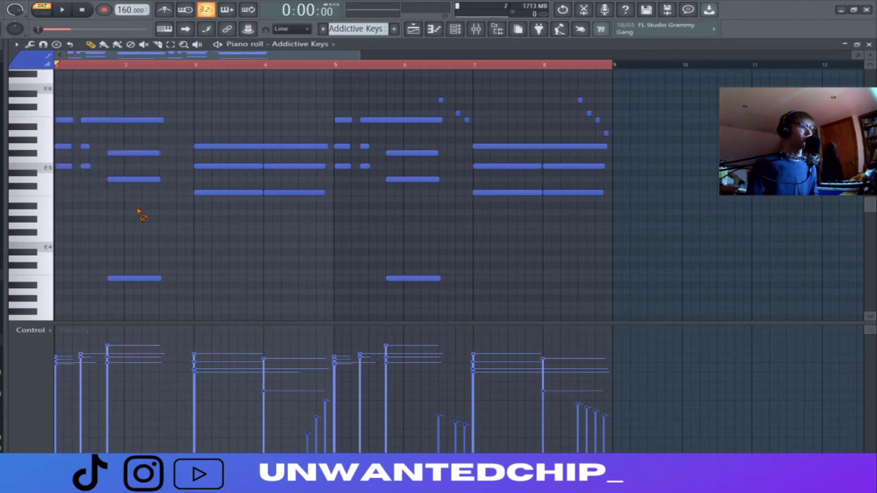
left_click_drag(14, 6, 196, 196)
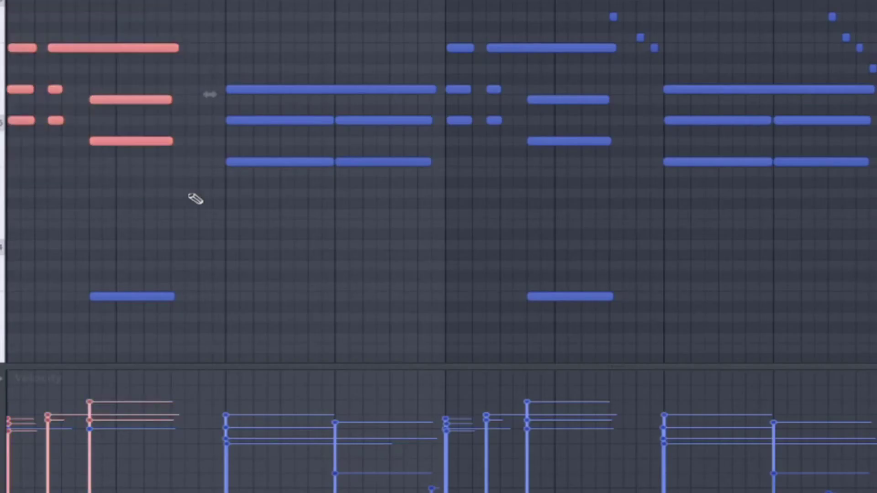
Clear the selection and highlight the long chord starting at bar 3, its two repeated lower notes in bar 4 and its held top note
left_click(196, 196, "ctrl")
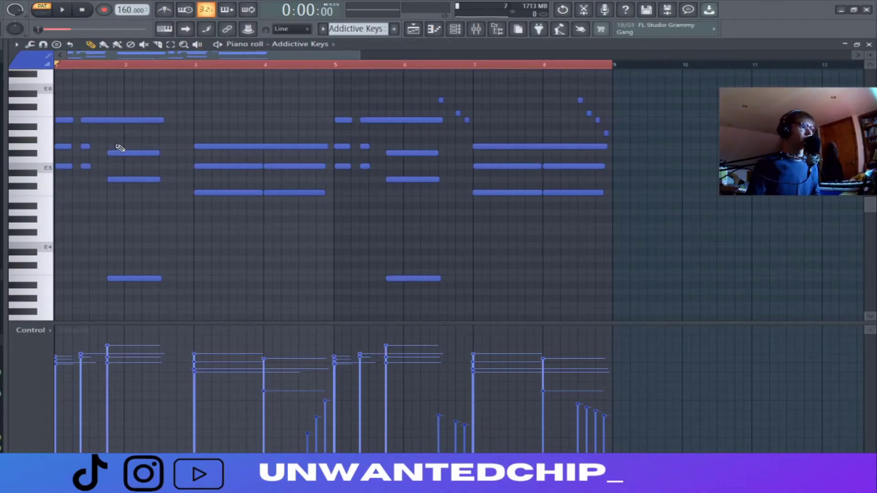
scroll(228, 154, "down", 3)
scroll(168, 175, "up", 4)
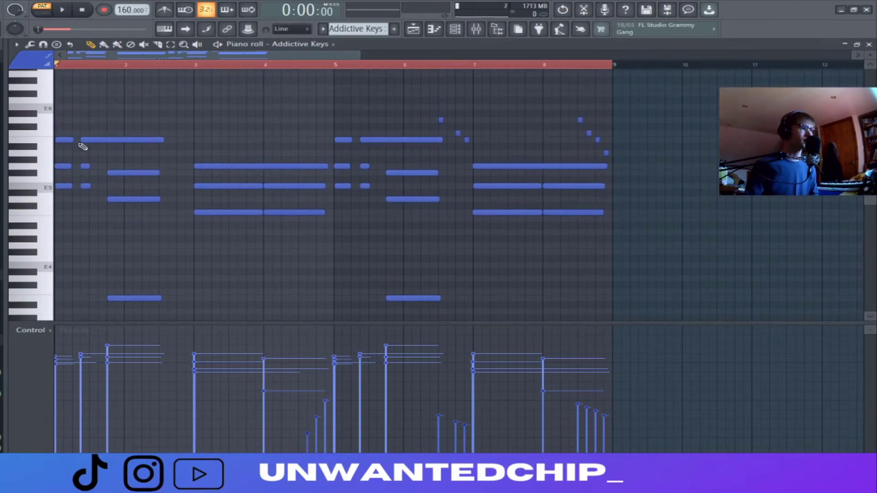
left_click_drag(193, 124, 243, 236)
left_click(286, 241, "ctrl")
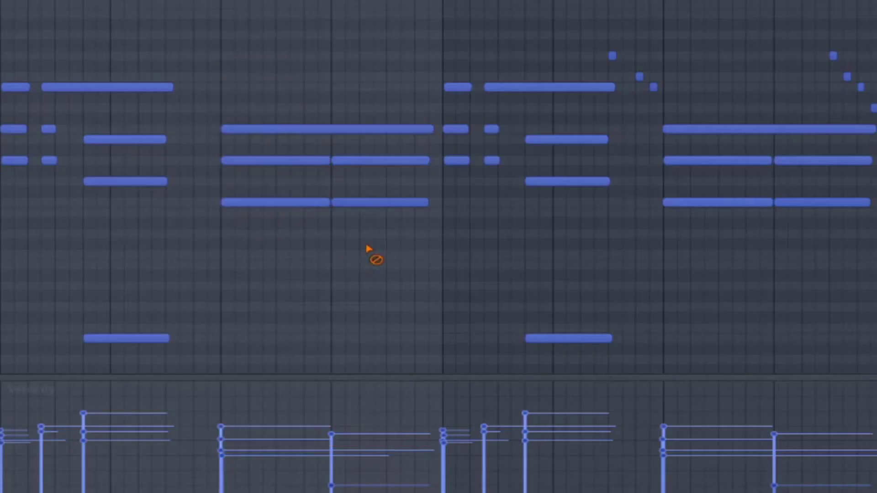
left_click_drag(288, 177, 295, 235)
left_click(297, 230, "ctrl")
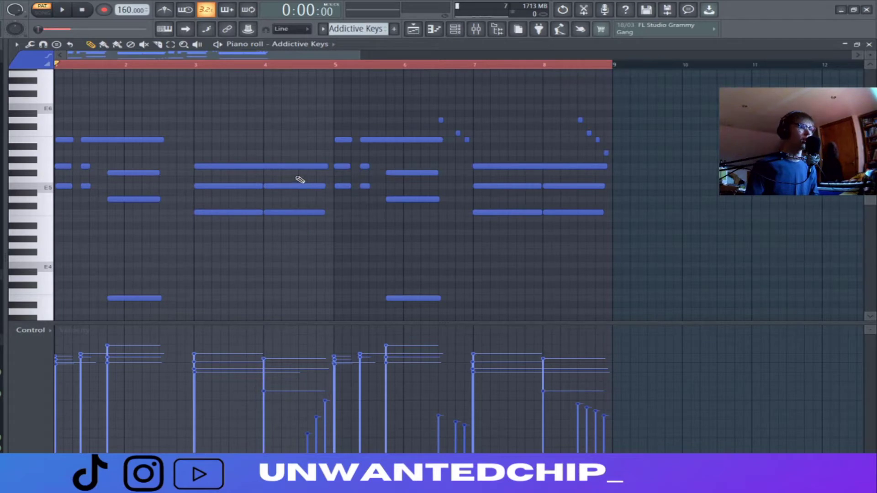
left_click_drag(296, 177, 303, 242)
left_click_drag(276, 156, 276, 176)
left_click(289, 147, "ctrl")
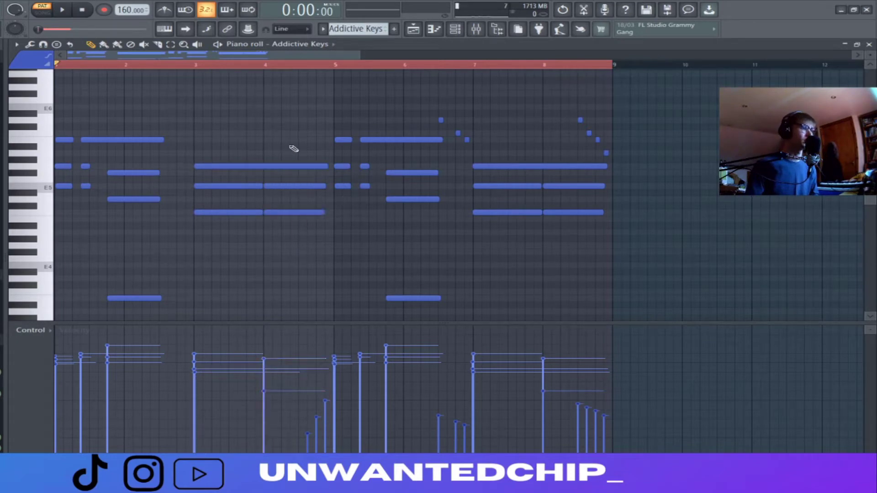
Play the pattern from bar 3 through bar 4 and stop playback
left_click(195, 67)
key("space")
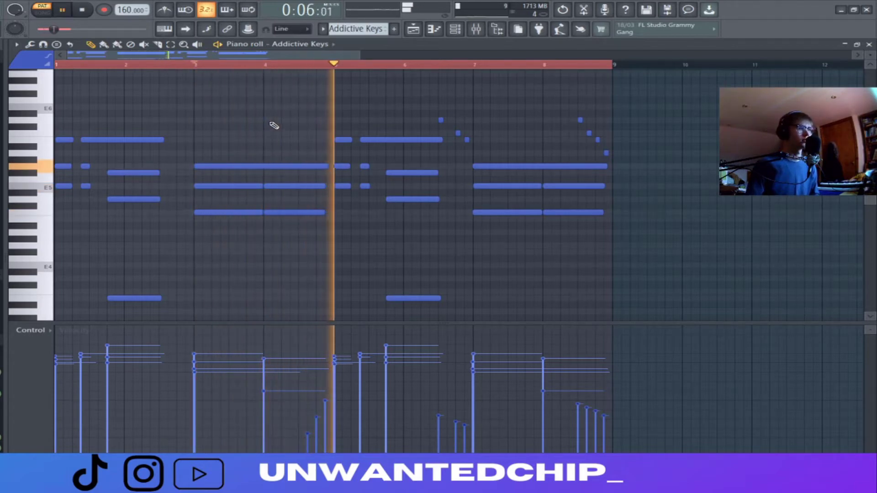
key("space")
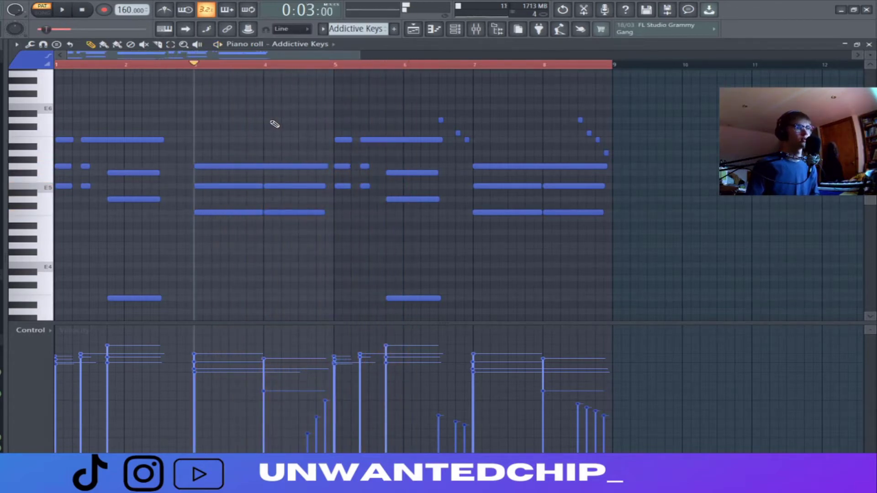
Examine the low notes beneath the chords and mark bars 5 to 8 as the time selection
scroll(274, 123, "down", 2)
scroll(226, 149, "down", 2)
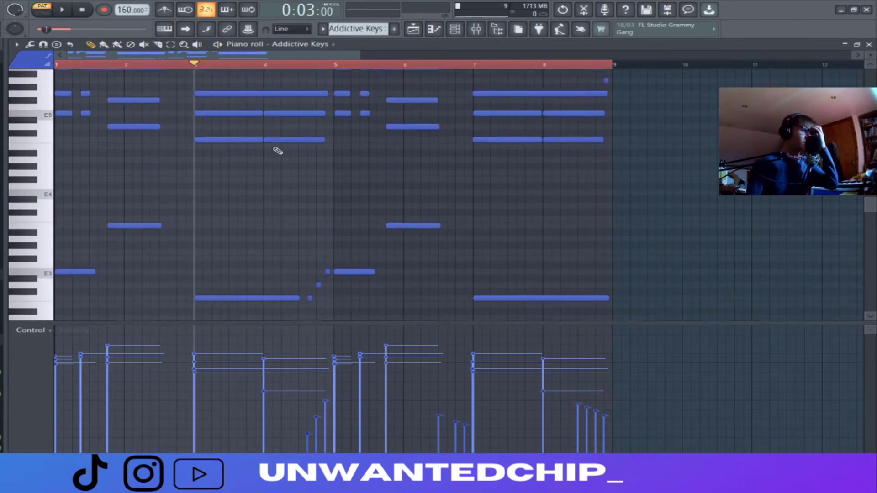
scroll(297, 155, "up", 4)
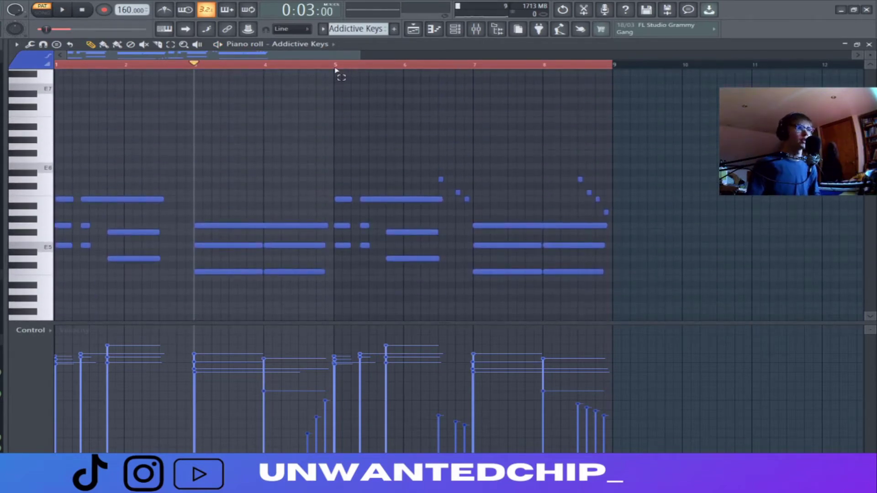
left_click_drag(336, 68, 615, 85)
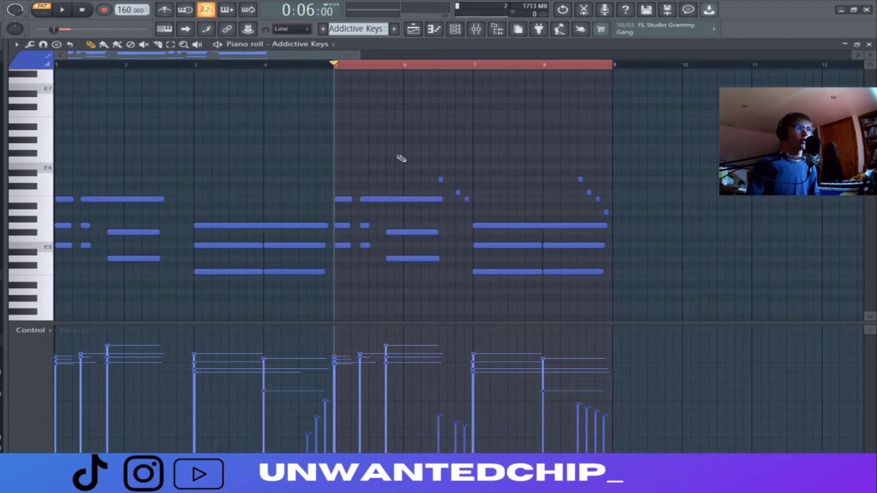
scroll(402, 179, "down", 1)
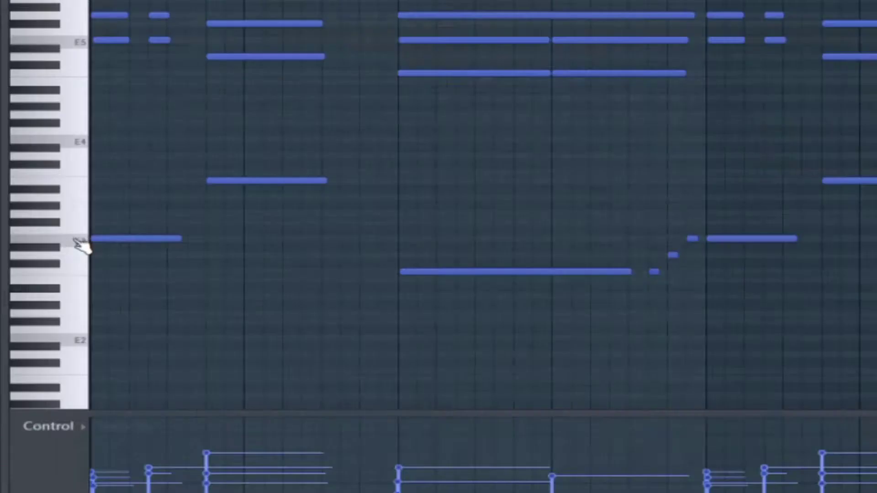
Sound the E3 key and highlight the bass notes E3, B3 and the long C3 in the pattern's first half
left_click(50, 228)
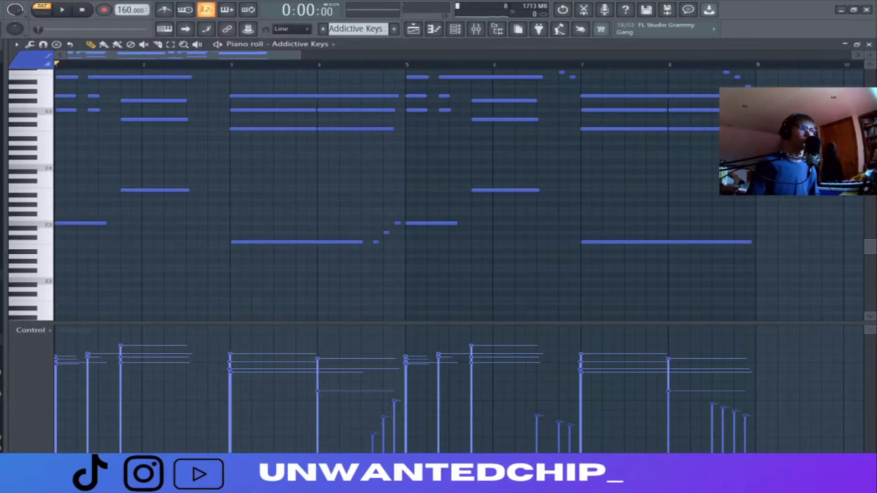
left_click_drag(869, 54, 869, 62)
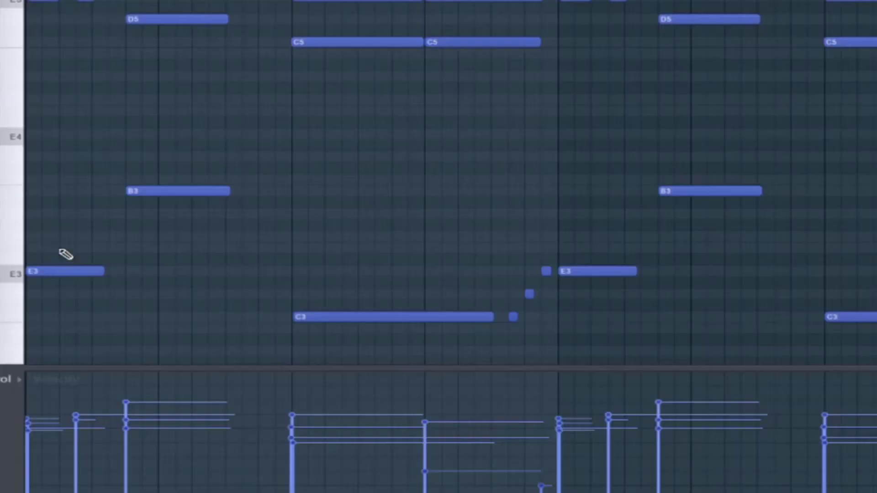
left_click_drag(78, 246, 83, 267)
left_click_drag(149, 181, 152, 214)
left_click_drag(279, 265, 322, 310)
Highlight the short C3, D3, E3 bass run before bar 5 and the longer E3 that starts bar 5
scroll(524, 326, "up", 4)
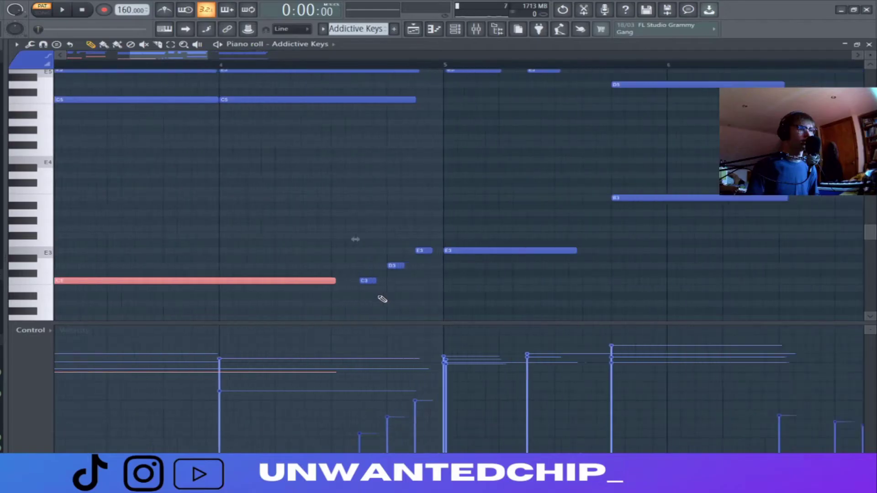
left_click_drag(462, 242, 357, 297)
left_click(361, 301, "ctrl")
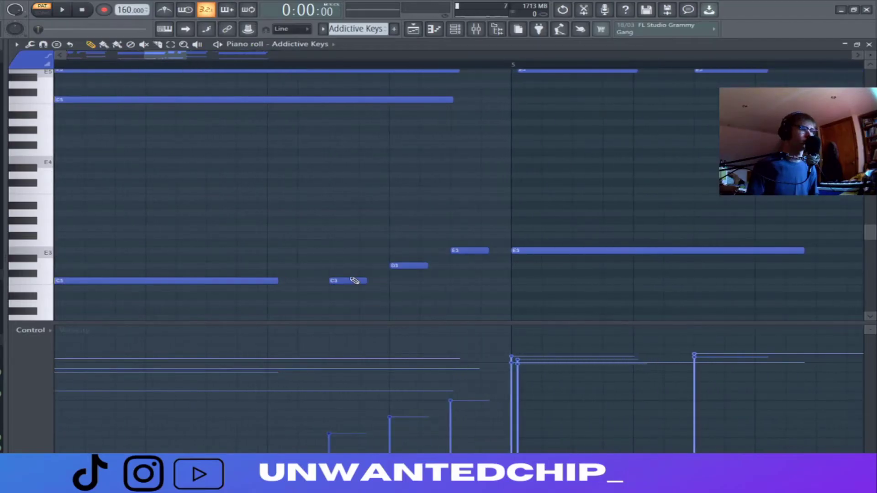
left_click(379, 273)
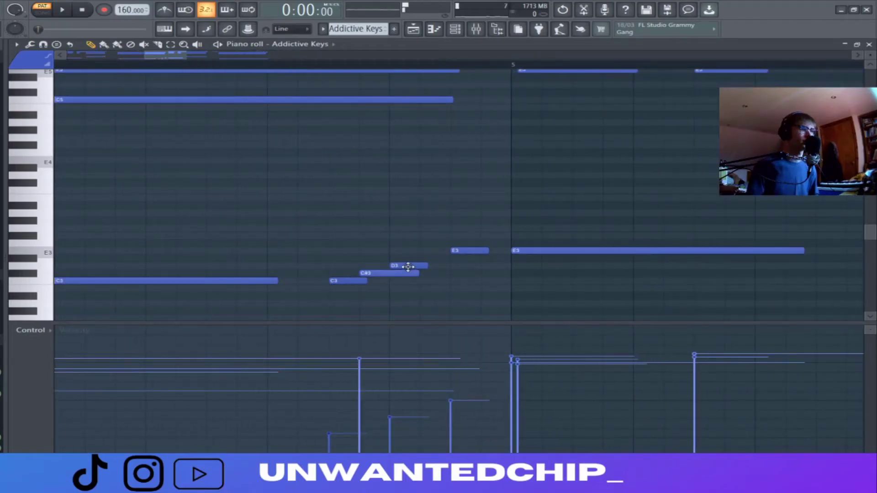
right_click(393, 274)
scroll(481, 253, "down", 3)
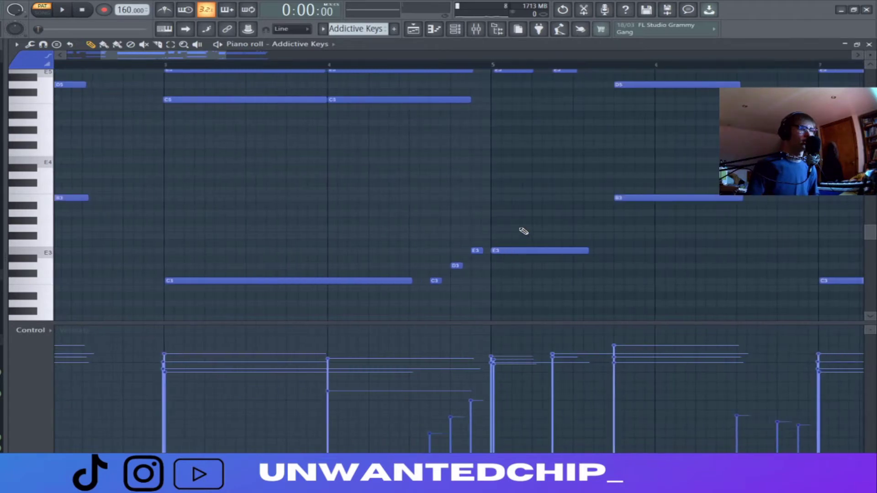
left_click_drag(524, 196, 535, 269)
scroll(532, 240, "down", 3)
right_click(428, 245)
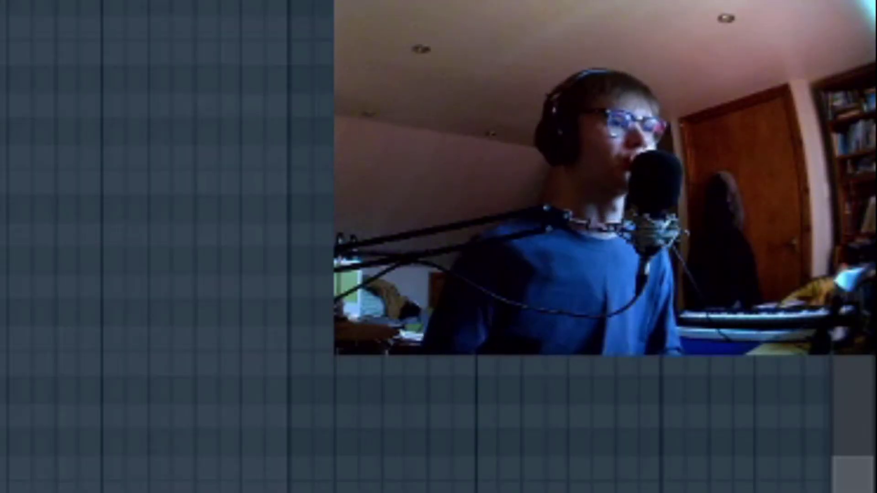
Highlight the empty space above the bar 4 chord and select the four short descending notes at the end of bar 8
scroll(167, 247, "down", 2)
scroll(167, 247, "down", 2)
scroll(167, 247, "up", 1)
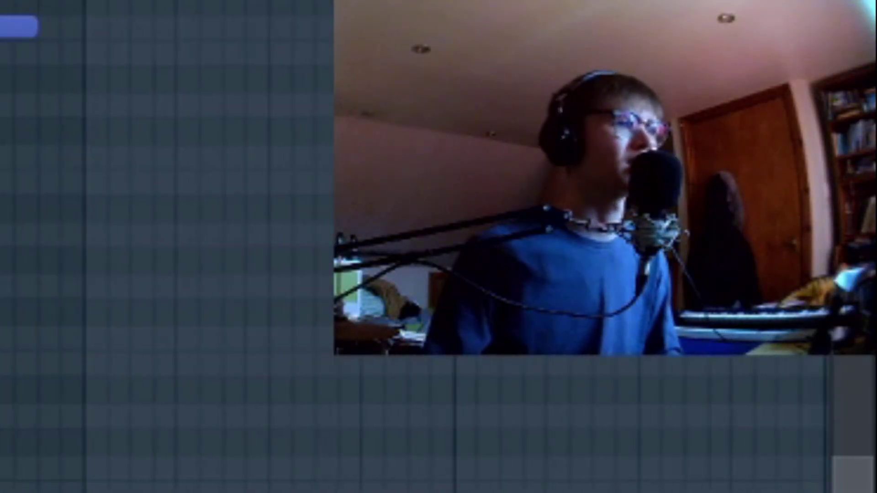
scroll(167, 246, "left", 1)
scroll(275, 140, "up", 5)
scroll(275, 140, "down", 3)
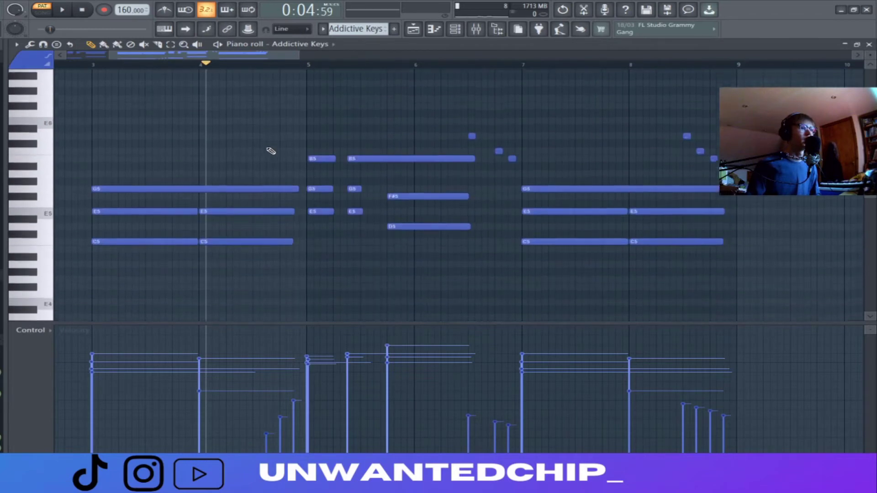
left_click_drag(246, 91, 293, 166)
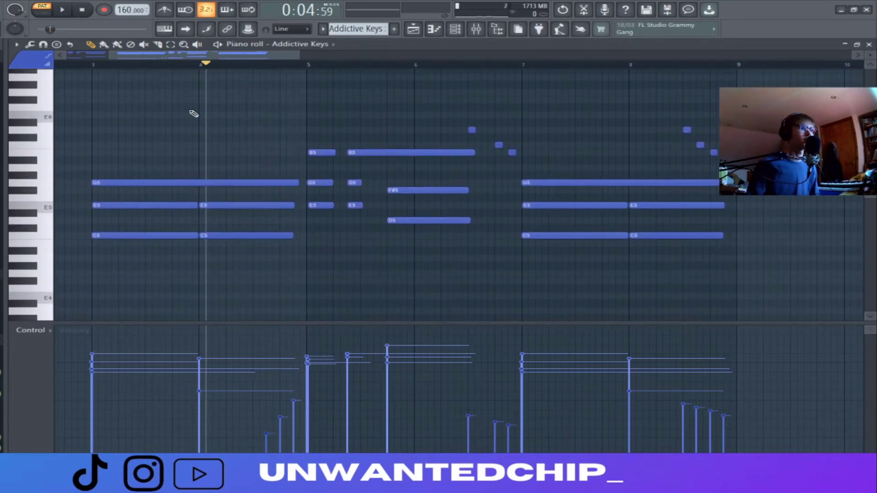
left_click_drag(201, 103, 279, 174)
left_click_drag(646, 103, 721, 173)
Check beneath bar 8 for a bass run, and play from bar 4 to hear the run leading into bar 5
scroll(605, 136, "down", 3)
scroll(578, 169, "down", 4)
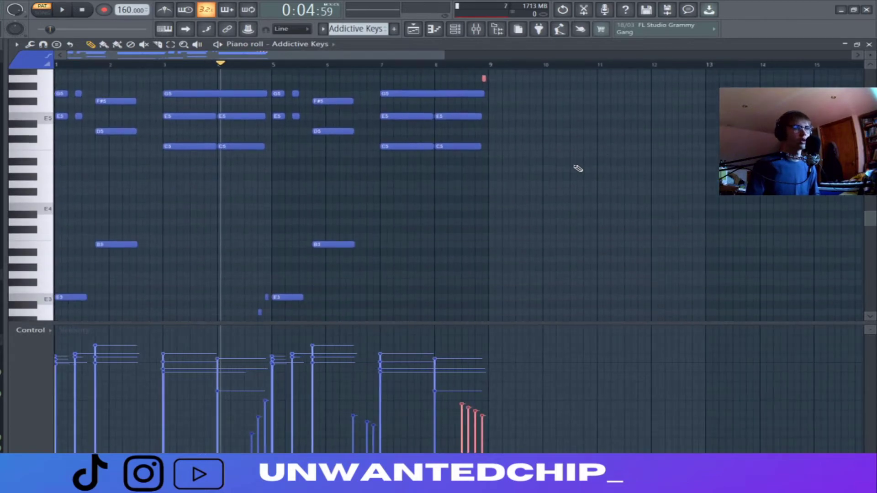
left_click_drag(429, 173, 478, 254)
left_click_drag(509, 270, 519, 260)
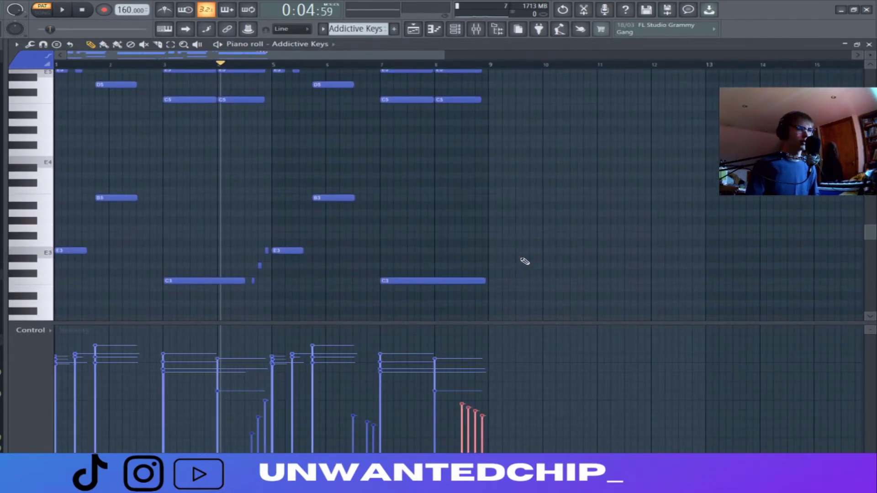
scroll(201, 216, "up", 4)
key("space")
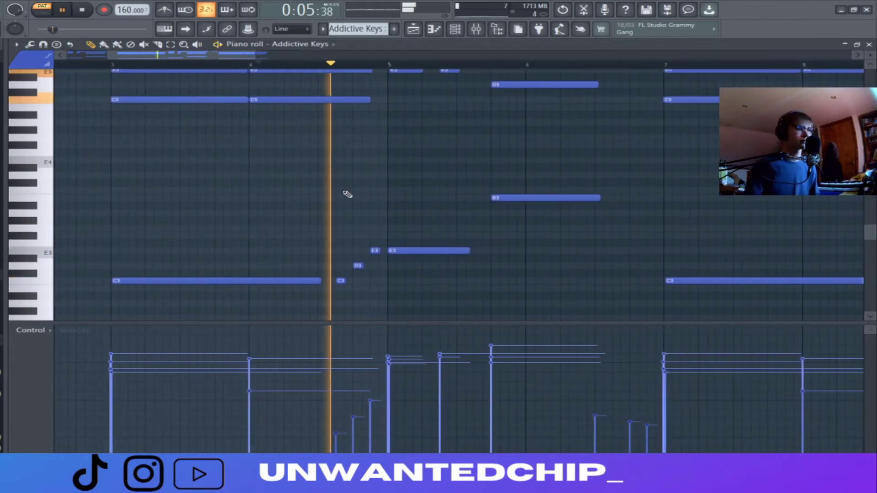
scroll(383, 253, "down", 4)
key("space")
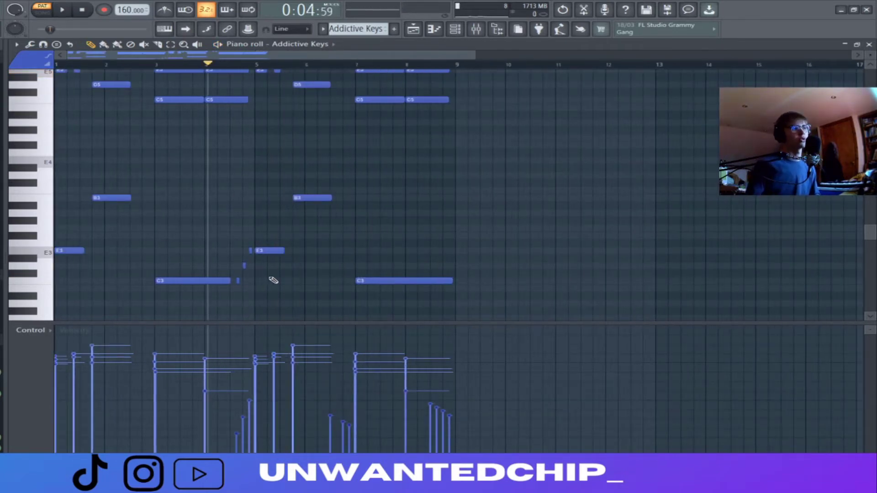
Highlight the chord at the start of bar 5 from its top notes down to the E3 bass, and clear the highlight
scroll(256, 114, "up", 3)
left_click_drag(257, 76, 266, 318)
right_click(263, 266)
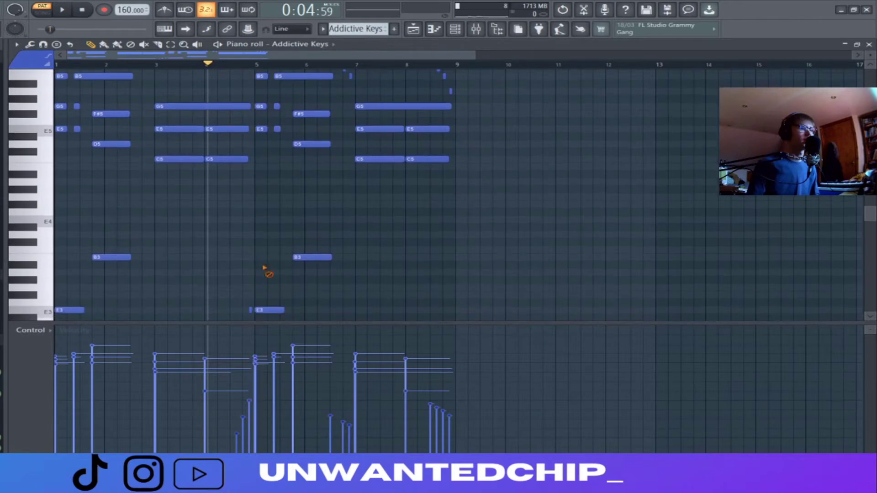
scroll(272, 259, "up", 3)
Enable playlist Track 2 in place of Track 1 and open the Addictive Keys #2 pattern in the piano roll
key("F7")
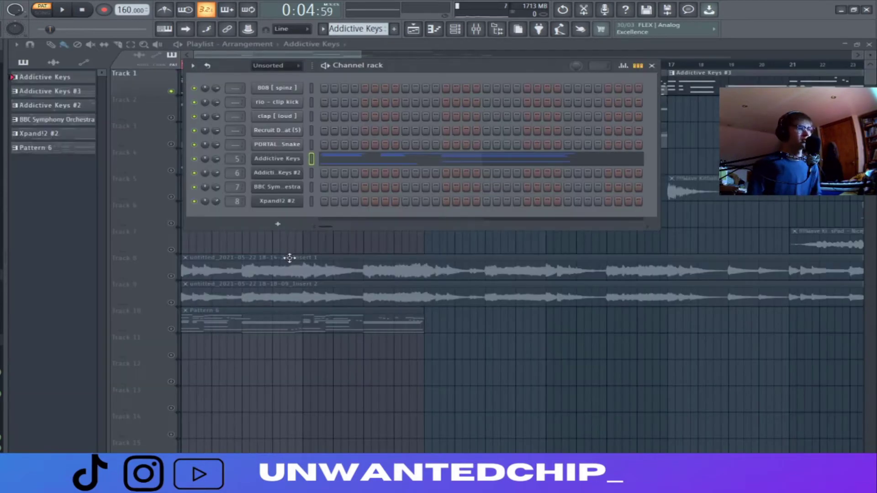
key("F6")
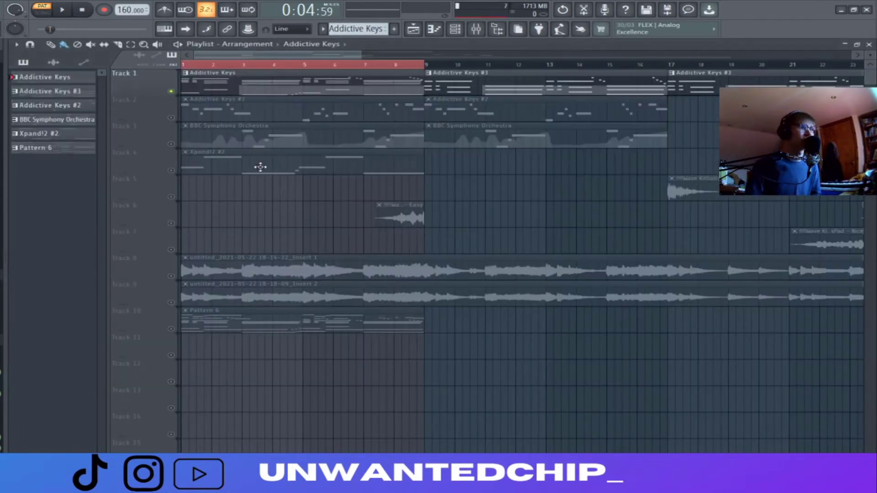
left_click(171, 118)
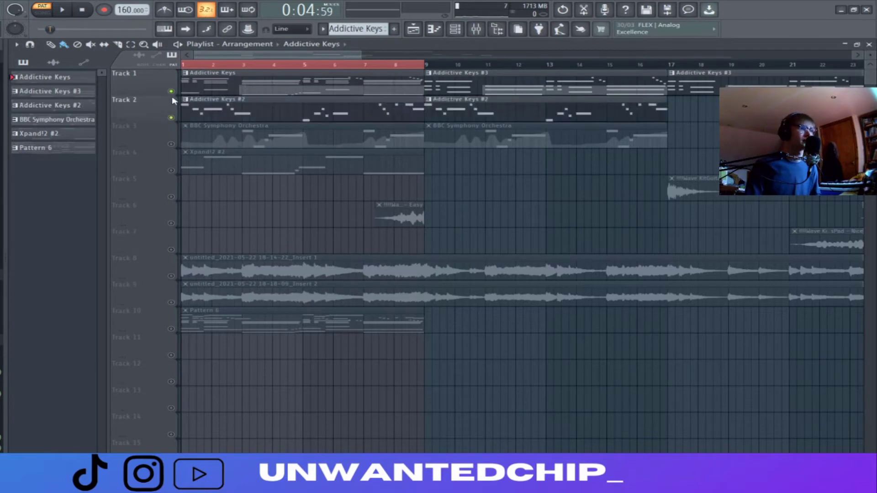
left_click(172, 92)
double_click(239, 117)
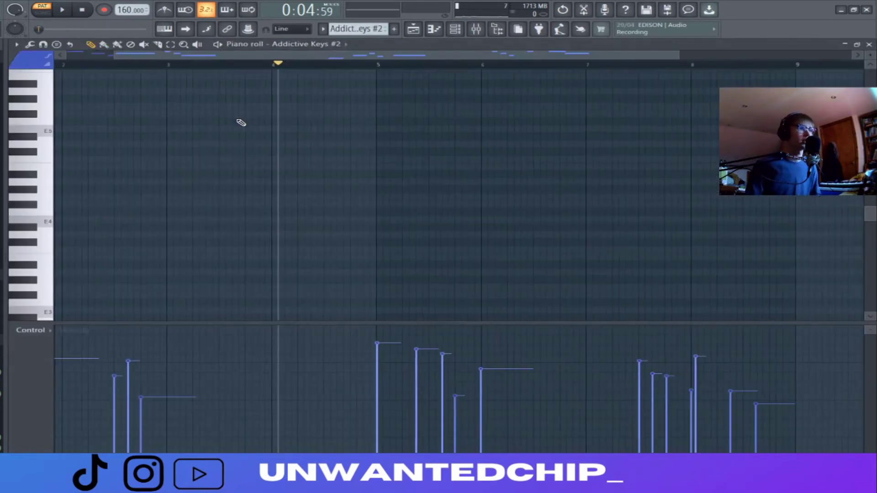
Play the Addictive Keys #2 melody from the start and again from bar 5, and return playback to the beginning
scroll(209, 149, "up", 7)
left_click(83, 10)
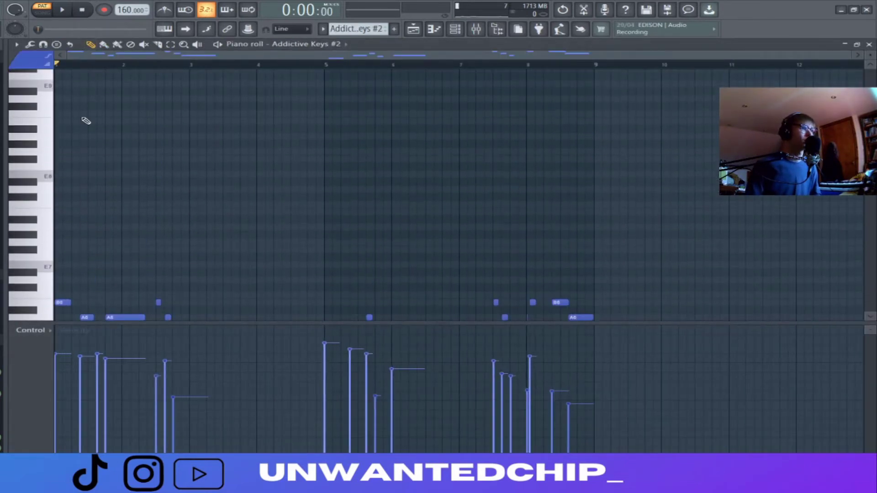
scroll(105, 157, "down", 5)
scroll(114, 162, "up", 1)
key("space")
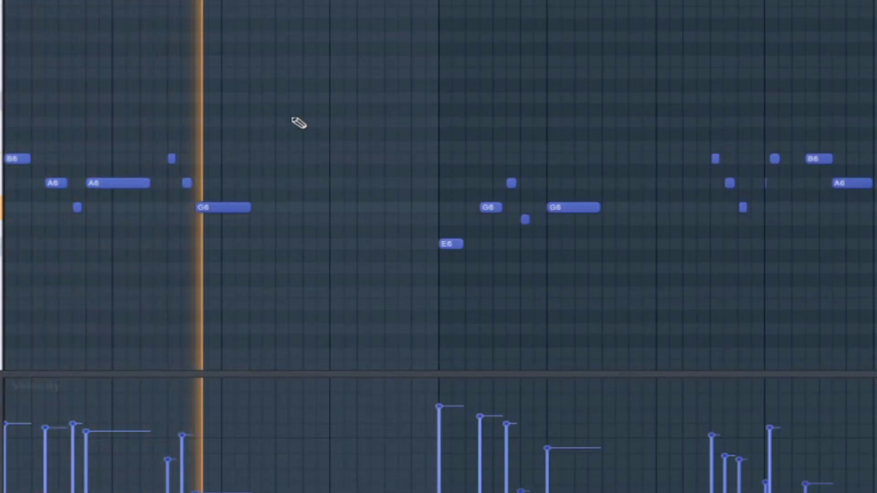
left_click(446, 2)
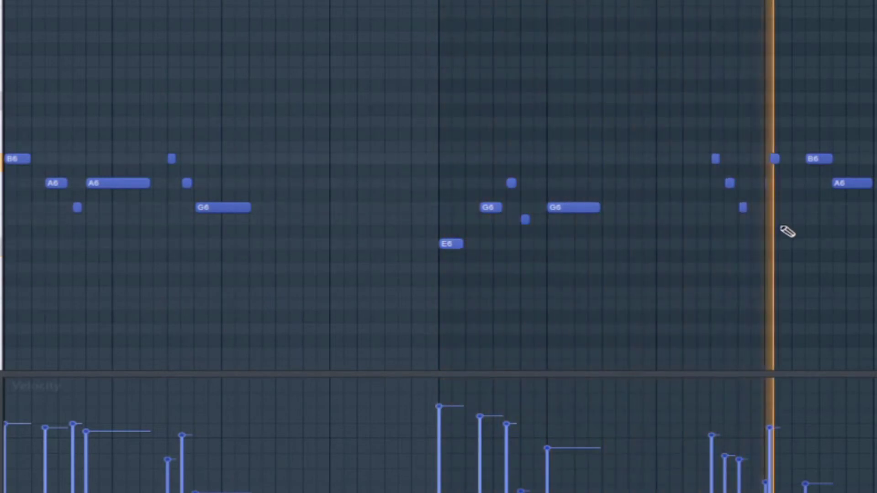
key("space")
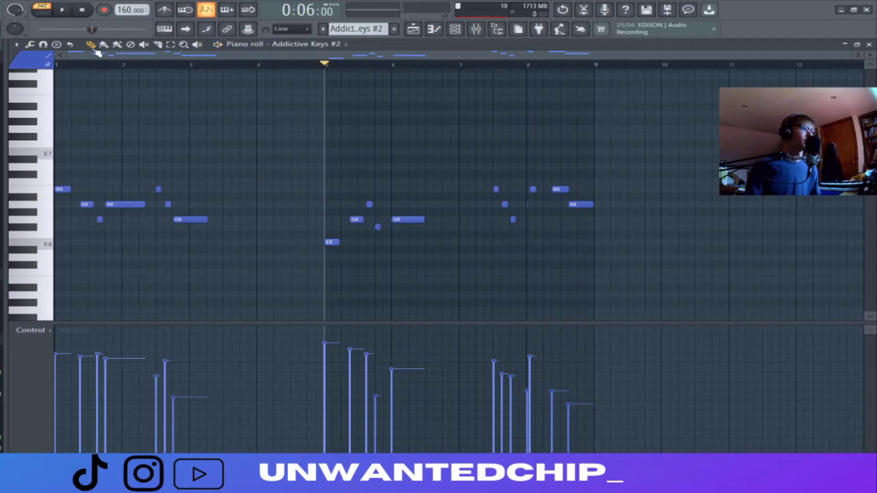
left_click(83, 10)
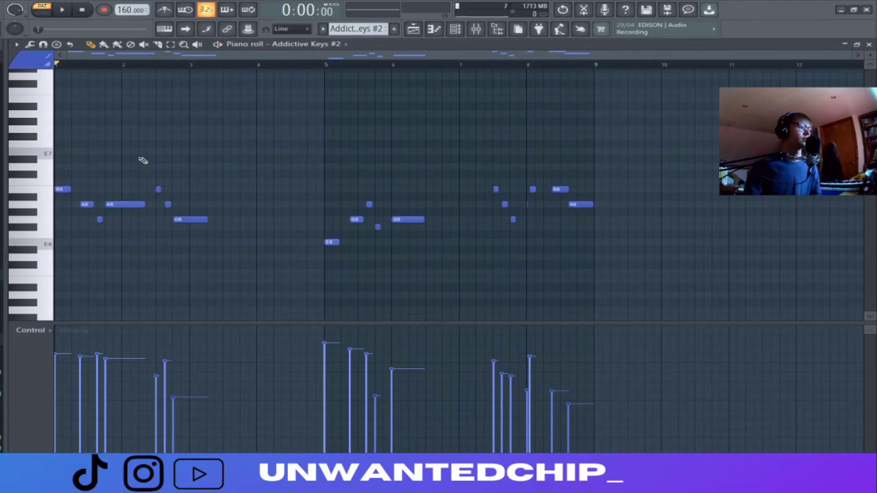
Mark the Addictive Keys #2 melody's pitch range from B6 down to E6, and clear the highlight
scroll(142, 161, "up", 2)
scroll(155, 169, "left", 1)
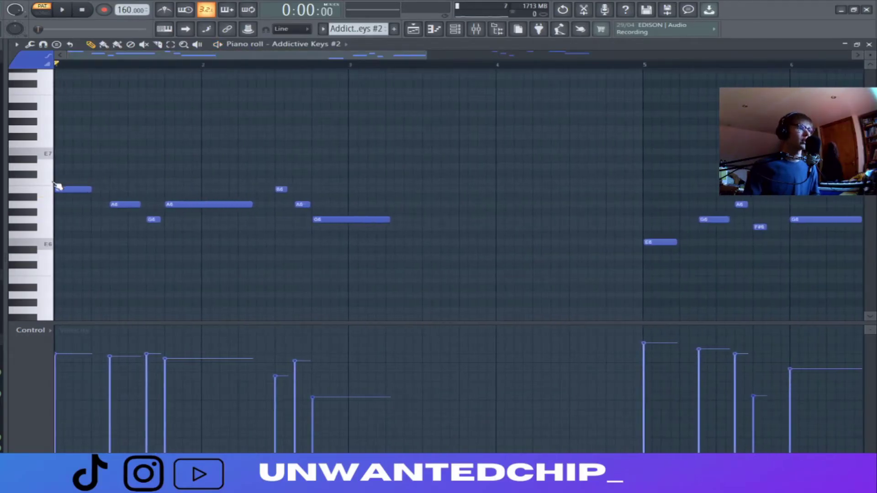
scroll(52, 192, "down", 2)
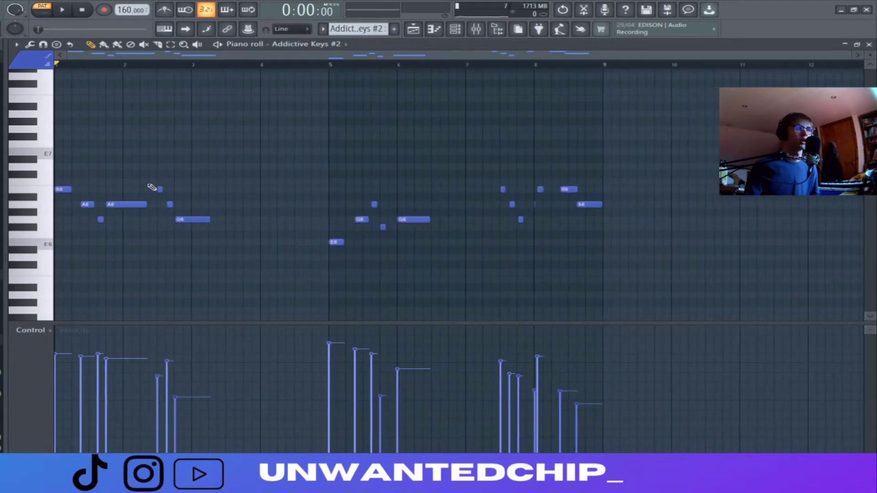
left_click_drag(48, 195, 49, 244)
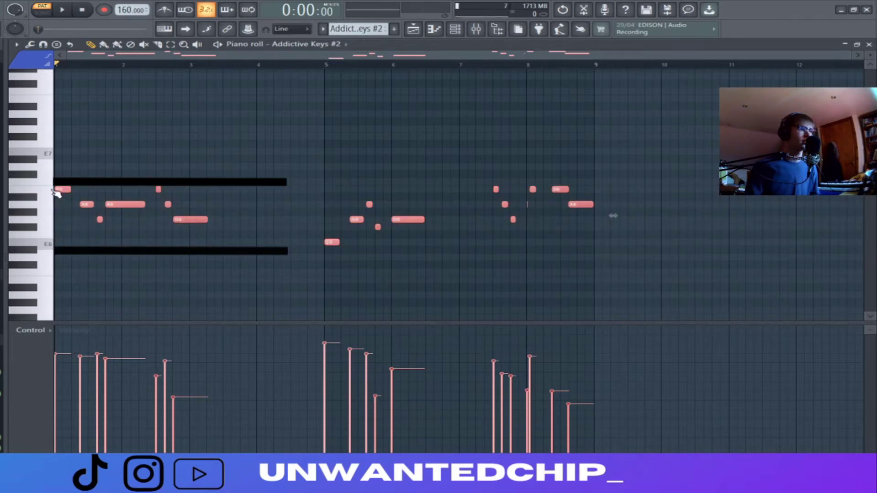
left_click_drag(49, 189, 48, 245)
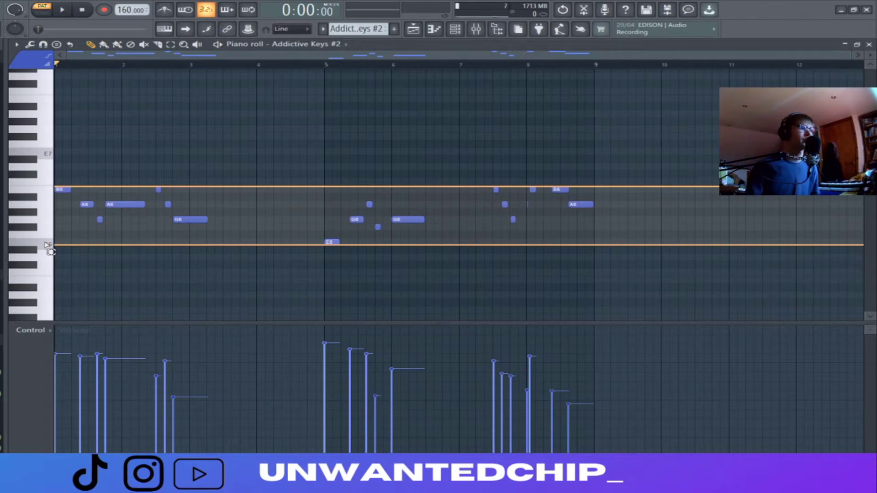
left_click_drag(48, 247, 49, 244)
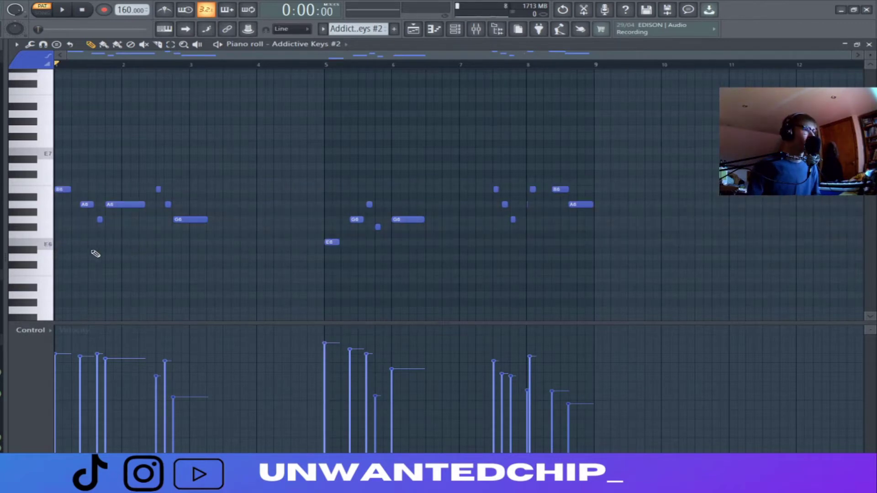
Highlight the opening melody phrase across bars 1 to 3 and clear the selection
scroll(89, 256, "up", 2)
scroll(110, 244, "down", 2)
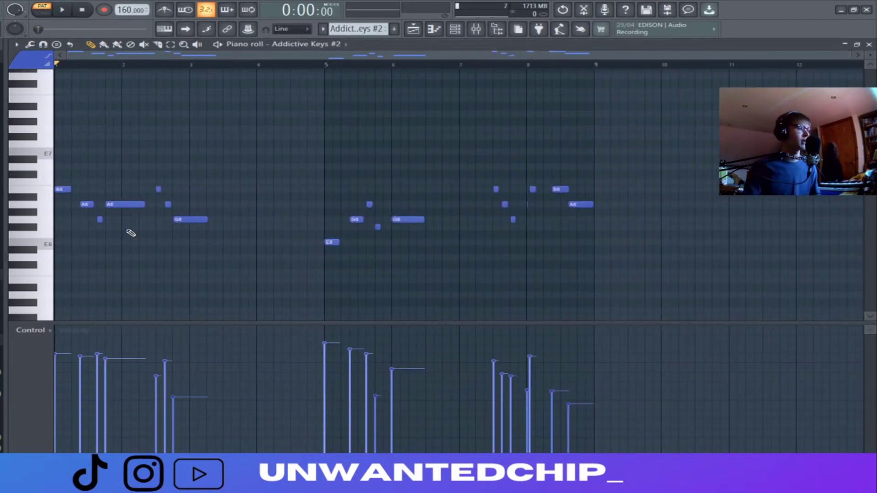
left_click_drag(50, 175, 201, 256)
right_click(201, 255)
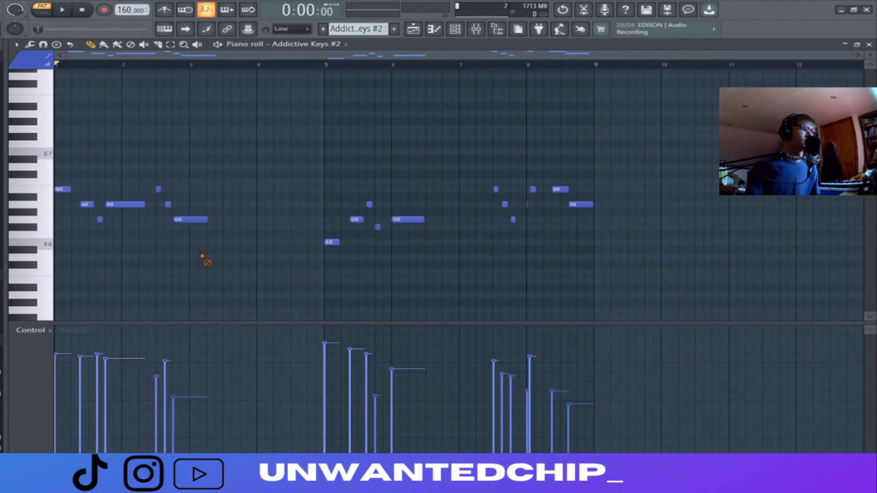
Pick out the B6 and A6 notes of the opening phrase one by one, and the short G6 between the first two A6 notes
scroll(72, 222, "up", 3)
left_click_drag(212, 57, 192, 58)
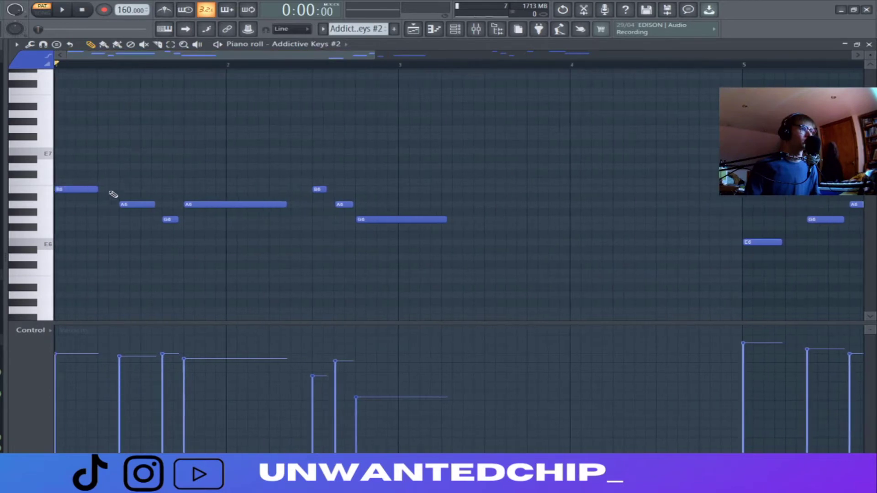
left_click(74, 190)
left_click(136, 205)
left_click(206, 206)
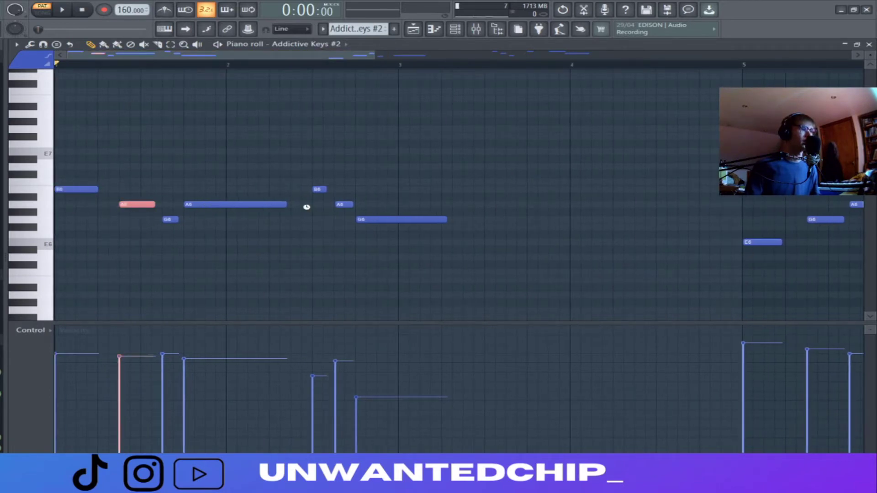
left_click(320, 189)
left_click(344, 205)
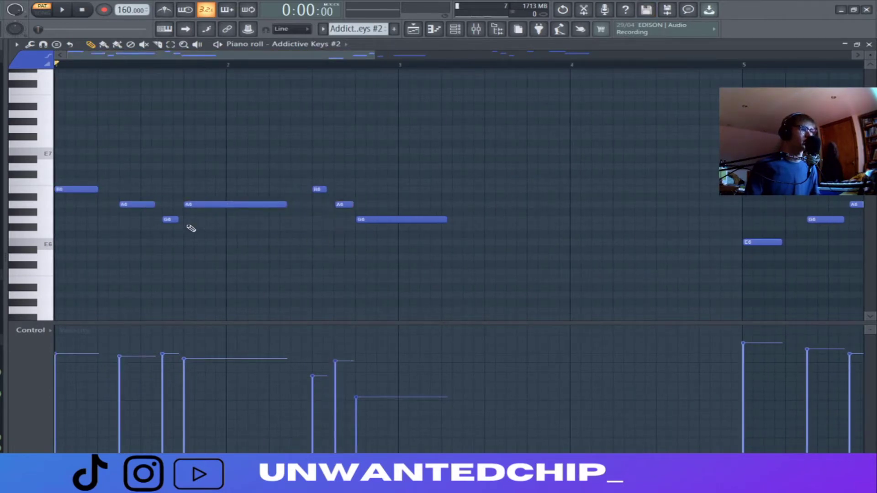
left_click(168, 220)
scroll(352, 254, "down", 4)
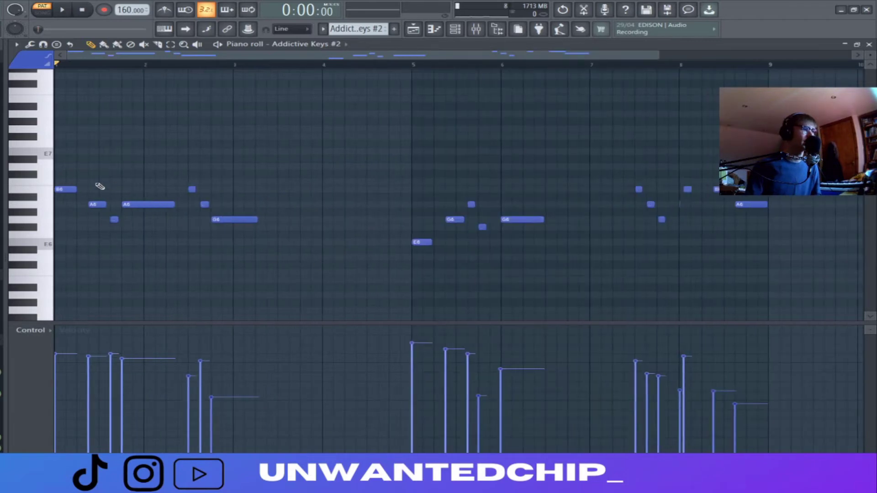
Select all the notes of the first phrase as one group, from the opening B6 to the long G6, and deselect them
left_click_drag(74, 180, 261, 255)
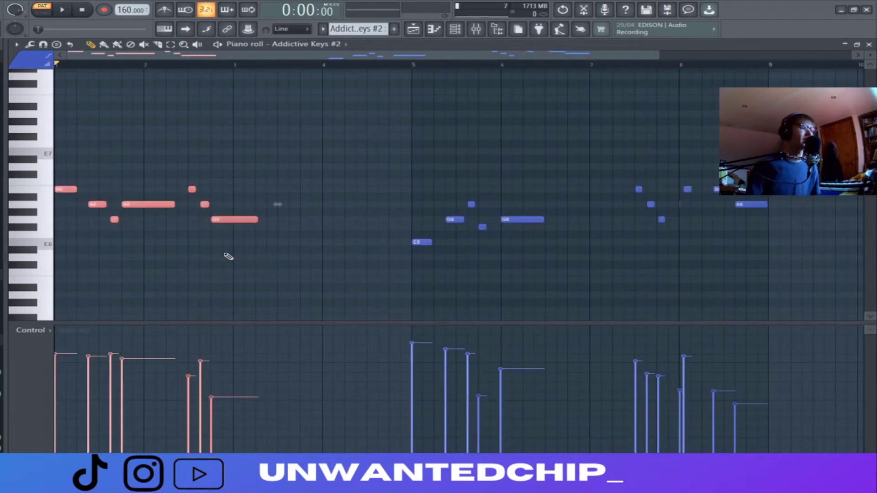
scroll(273, 225, "down", 2)
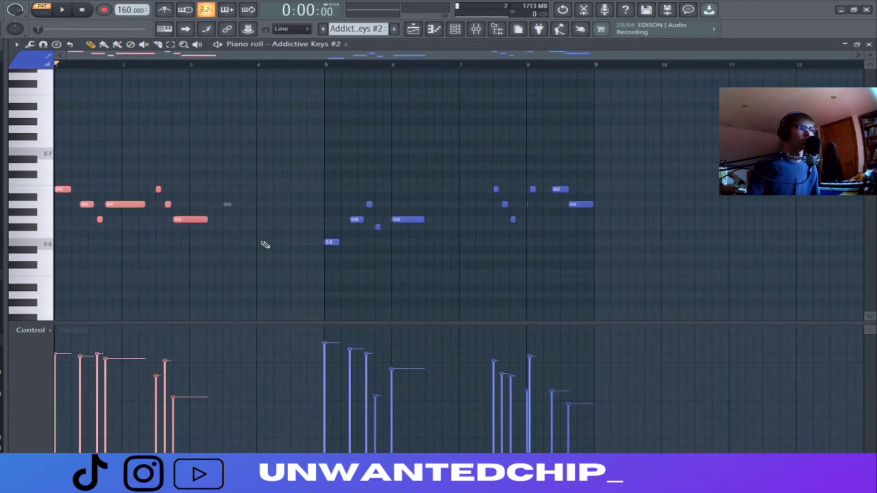
left_click(274, 242)
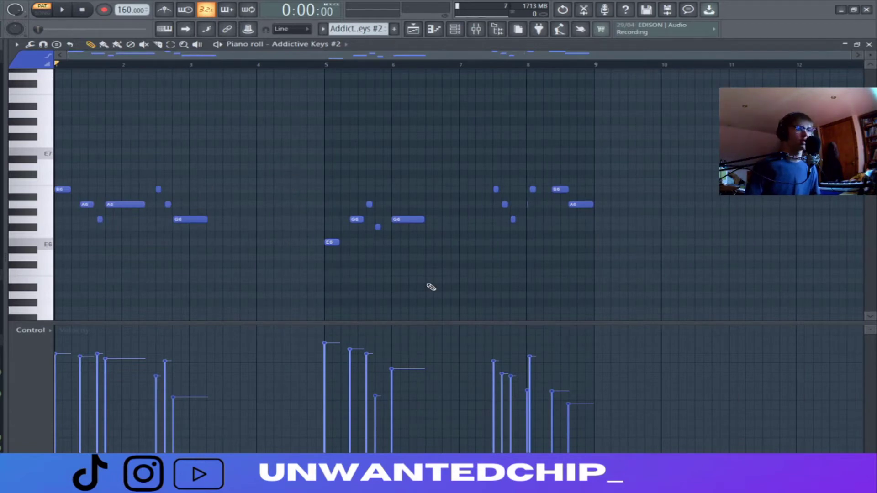
Examine the note lengths and spacing in the Addictive Keys #2 melody, close up and across all eight bars
scroll(428, 285, "up", 5)
scroll(419, 282, "down", 5)
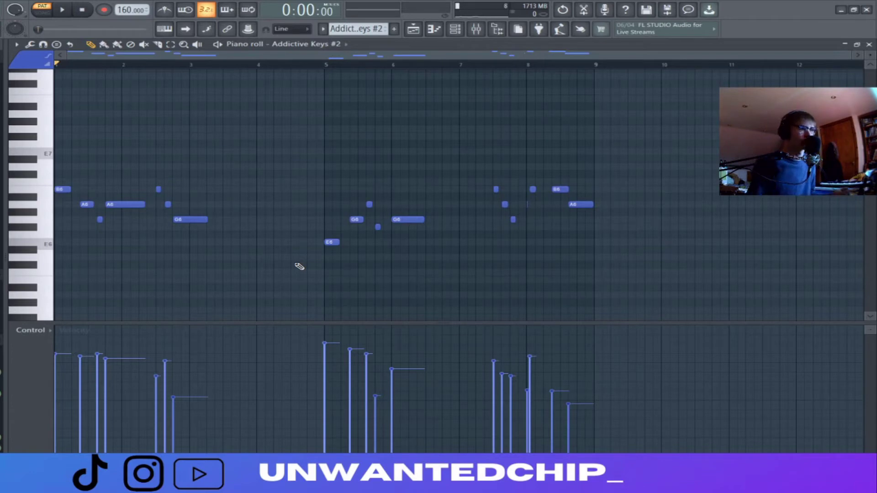
scroll(180, 269, "up", 4)
scroll(237, 256, "down", 4)
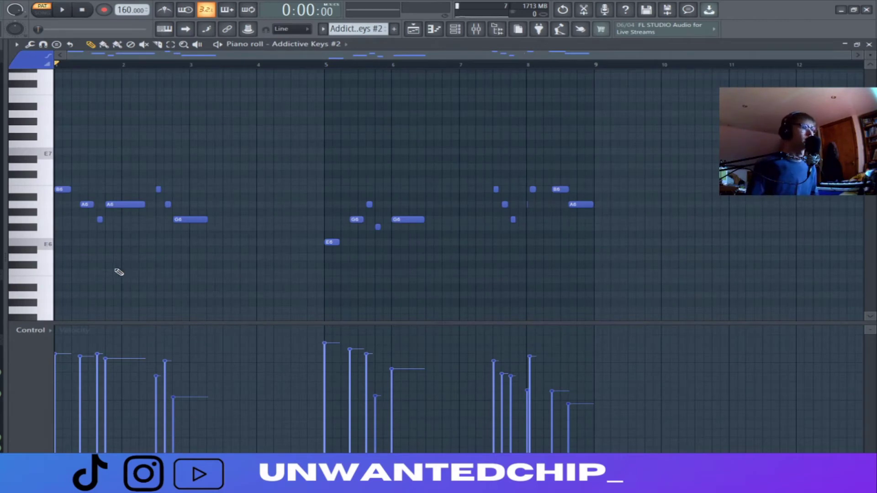
scroll(102, 251, "up", 2)
left_click_drag(203, 55, 182, 57)
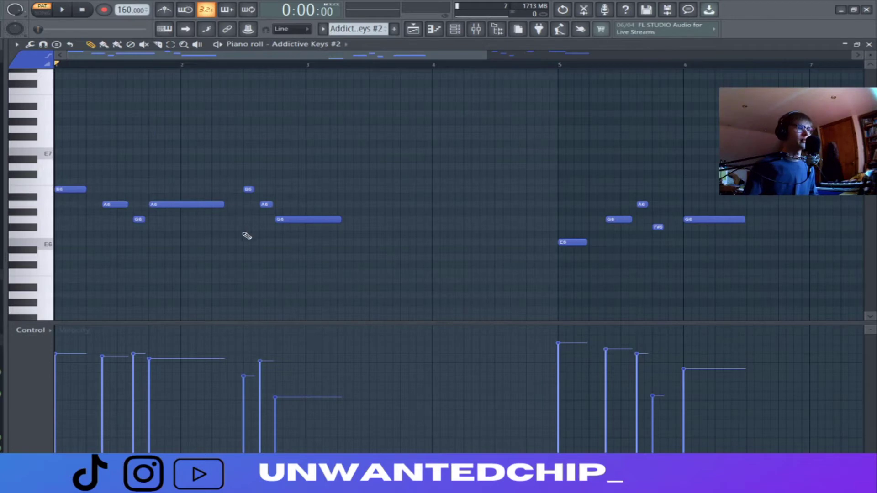
scroll(213, 258, "down", 3)
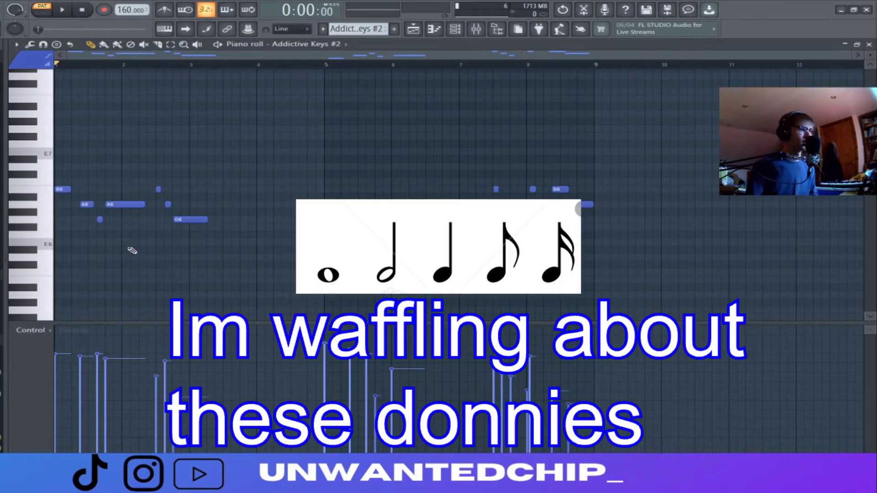
scroll(131, 251, "up", 3)
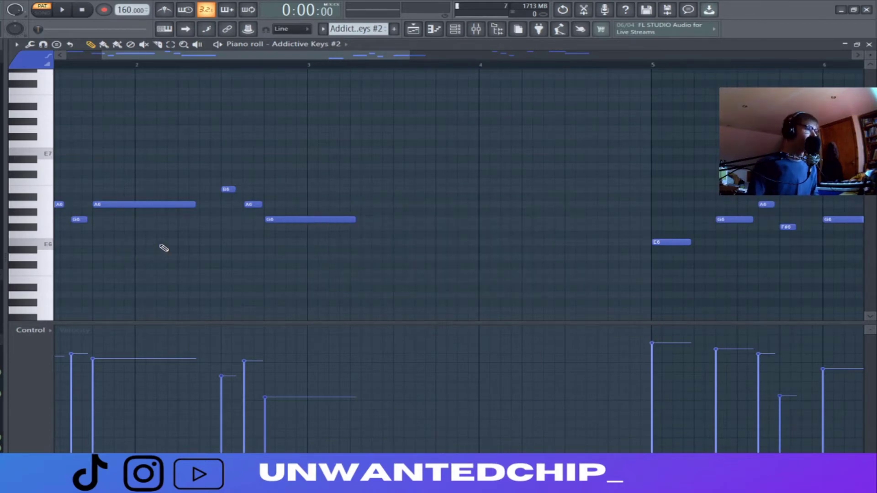
scroll(160, 251, "down", 3)
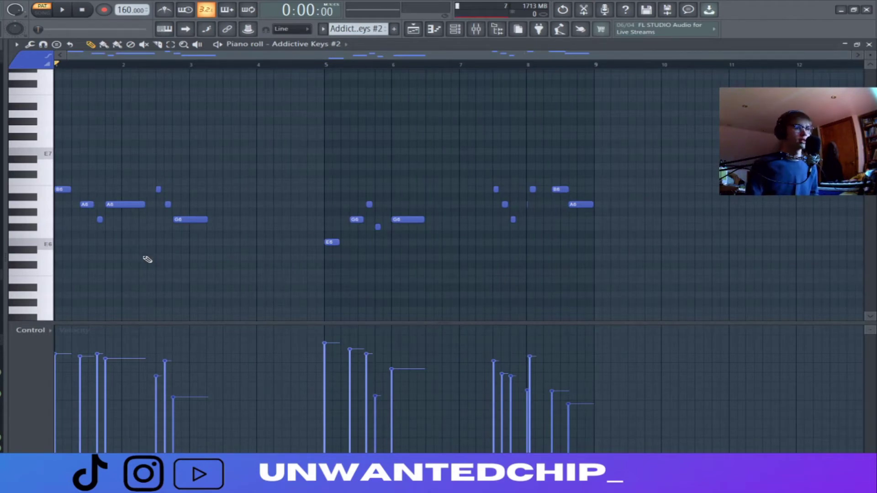
scroll(109, 259, "up", 3)
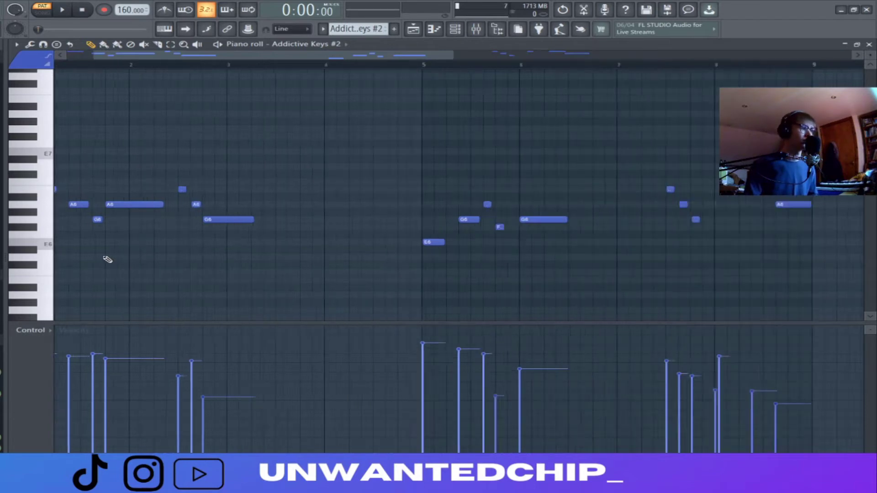
scroll(175, 157, "down", 3)
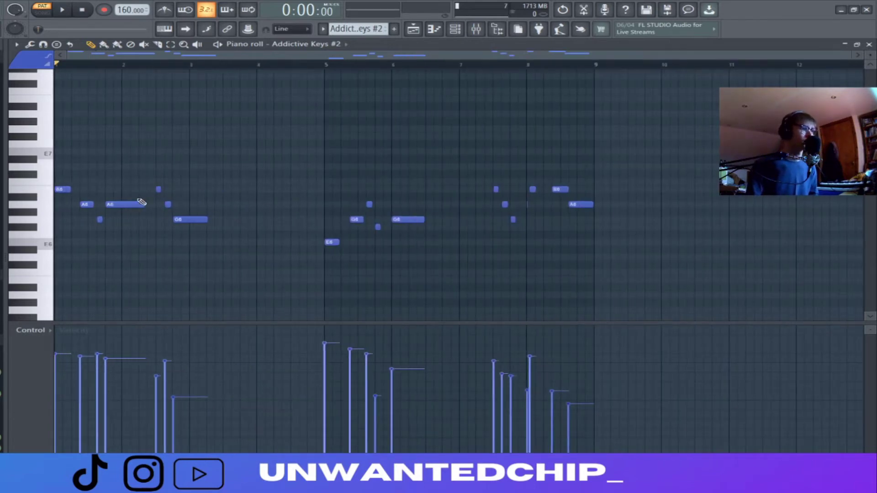
Highlight the long A6 in the first phrase, the empty gap in bars 3 to 4, and the held G6 in bar 6
left_click_drag(125, 171, 137, 229)
left_click(244, 236, "ctrl")
left_click_drag(198, 156, 317, 265)
right_click(418, 271)
left_click_drag(408, 180, 491, 272)
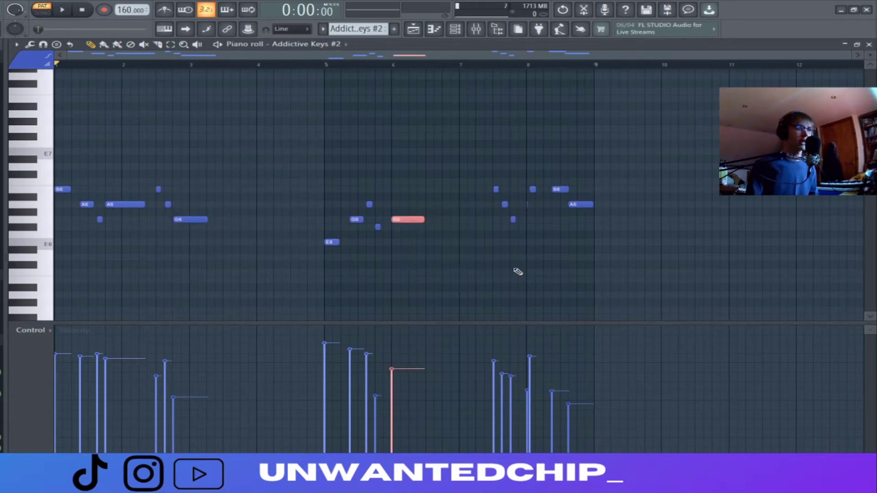
Highlight the closing phrase in bars 7 to 8 and the phrase in bars 5 to 6, clearing each selection
left_click(517, 270, "ctrl")
left_click_drag(487, 162, 606, 245)
right_click(605, 243)
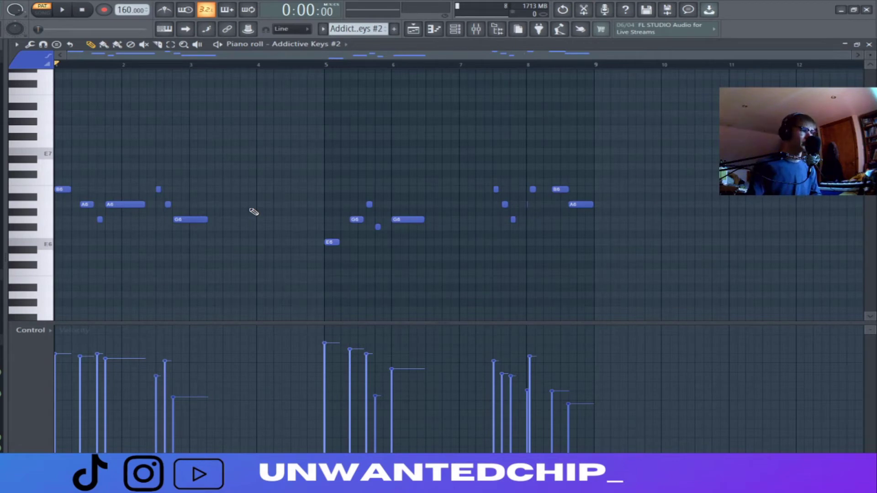
left_click_drag(308, 147, 438, 271)
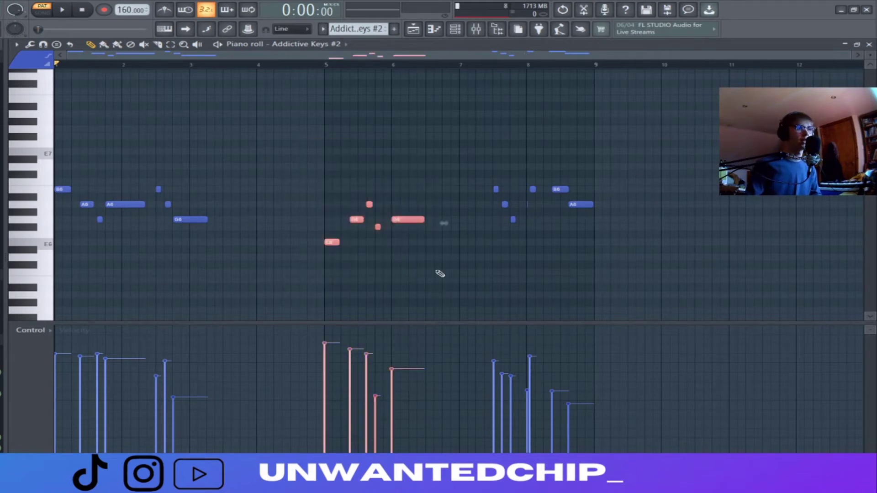
left_click(258, 245, "ctrl")
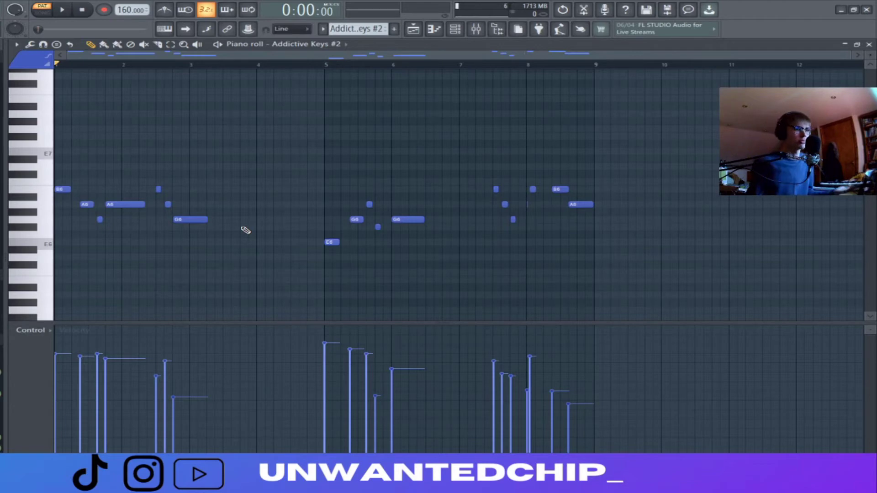
Enable playlist Track 3 in place of Track 2 and open the BBC Symphony Orchestra pattern in the piano roll
key("F7")
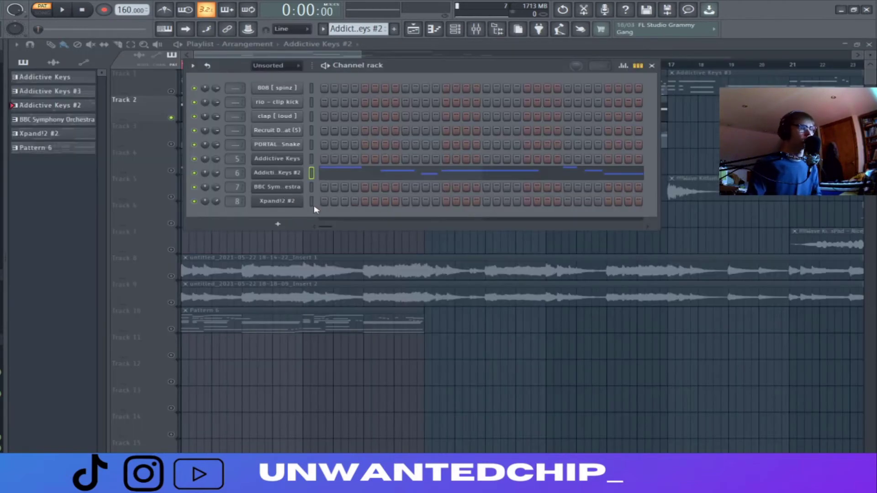
key("F6")
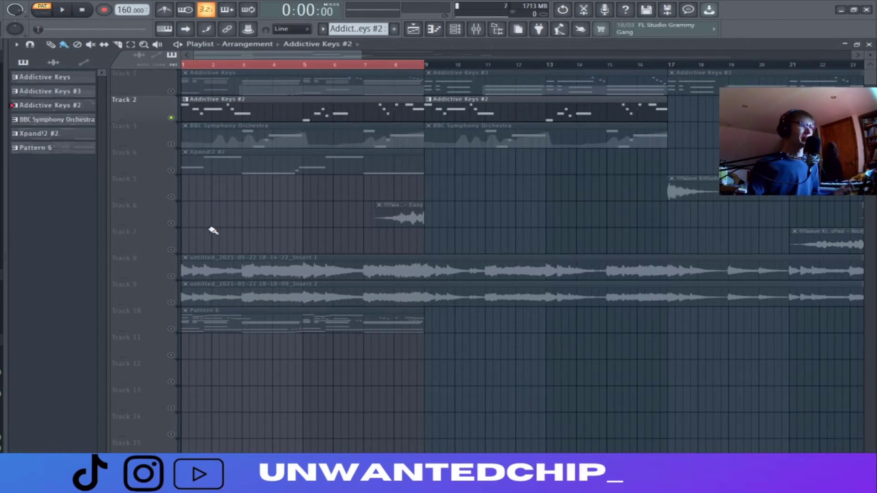
left_click(171, 145)
left_click(171, 118)
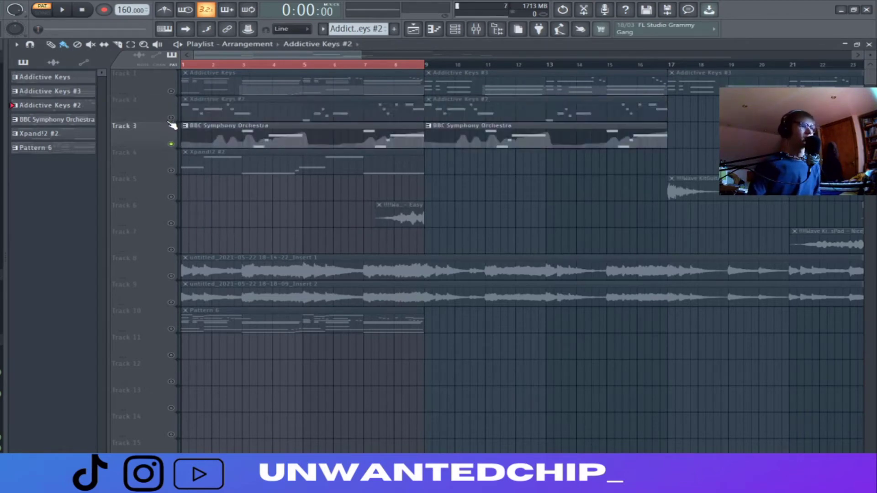
double_click(225, 138)
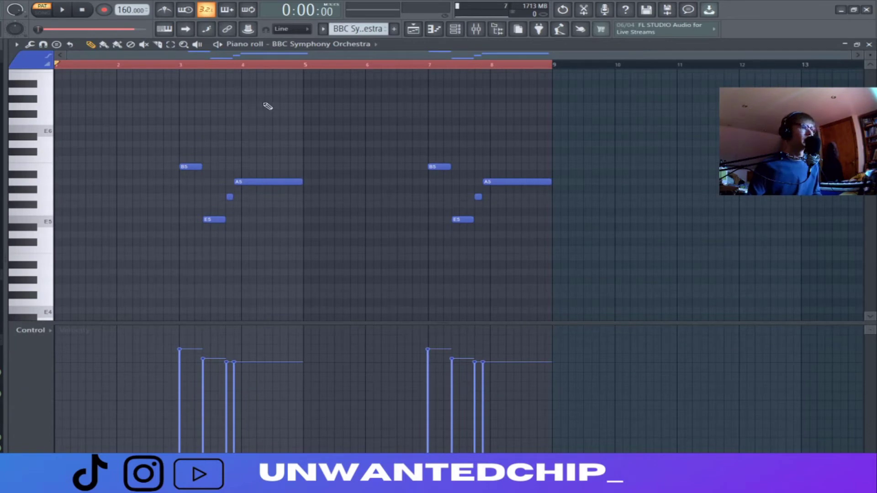
Highlight both four-note phrases of the BBC Symphony Orchestra pattern together, and clear the selection
left_click_drag(147, 112, 541, 253)
left_click(542, 254)
left_click_drag(120, 127, 627, 273)
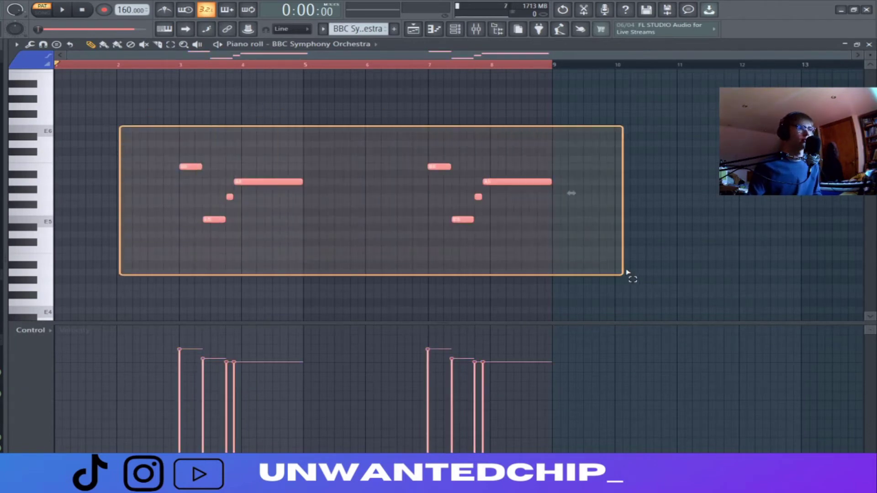
left_click(391, 230)
left_click_drag(158, 119, 665, 255)
left_click(497, 259)
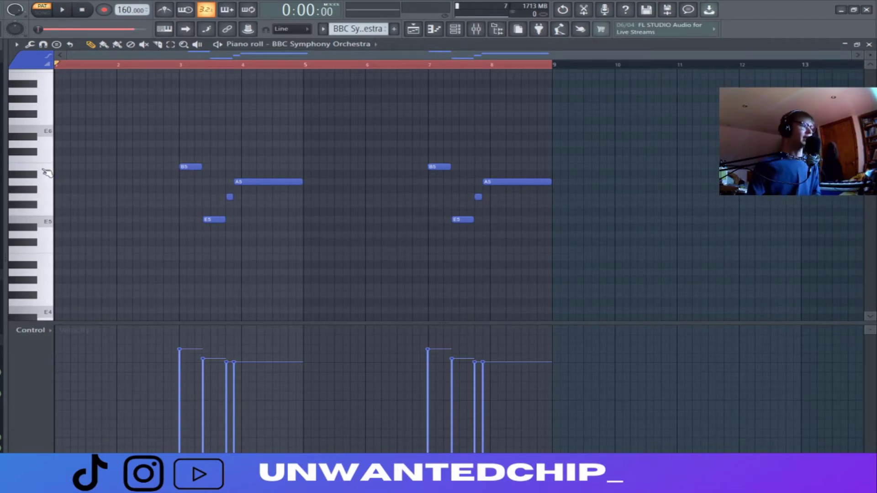
Enable playlist Track 2 in place of Track 3, view the Addictive Keys #2 pattern in the piano roll and return to the playlist
key("Escape")
key("Escape")
left_click(171, 118)
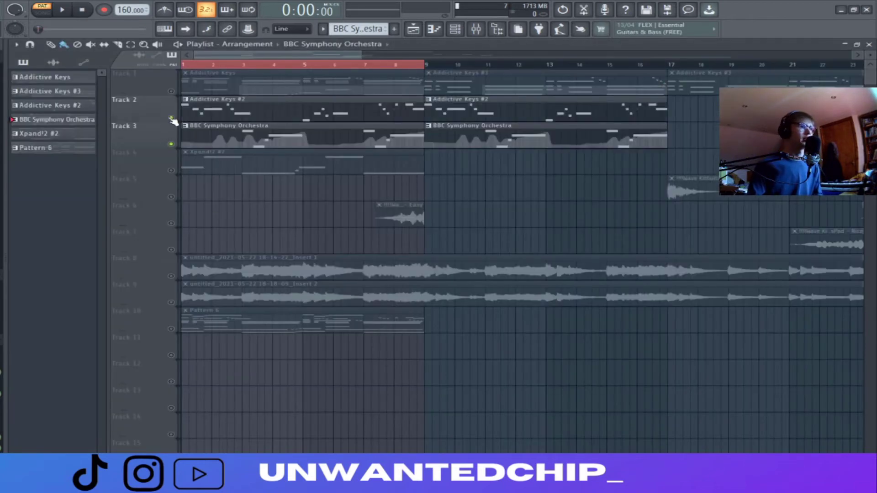
left_click(171, 144)
double_click(215, 113)
scroll(259, 153, "up", 5)
key("Escape")
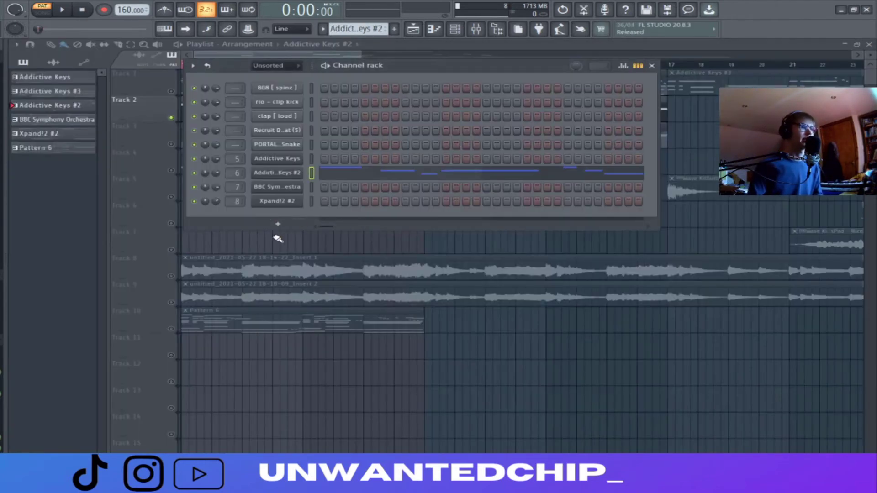
key("Escape")
Switch the active playlist track from Track 2 back to Track 3 and select its first BBC Symphony Orchestra clip
left_click(171, 144)
left_click(171, 117)
left_click(221, 139)
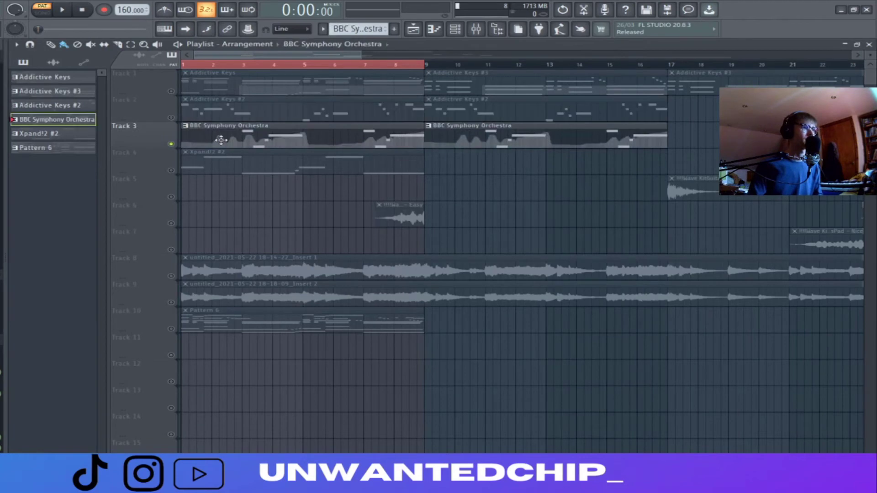
Open the BBC Symphony Orchestra pattern in the piano roll, play it from bar 3, stop and return to the playlist
double_click(221, 139)
left_click(186, 68)
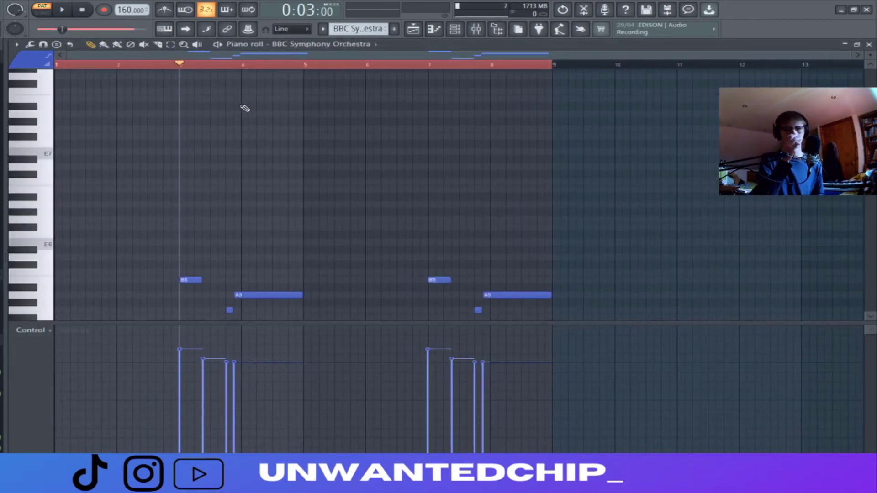
key("space")
scroll(289, 131, "down", 3)
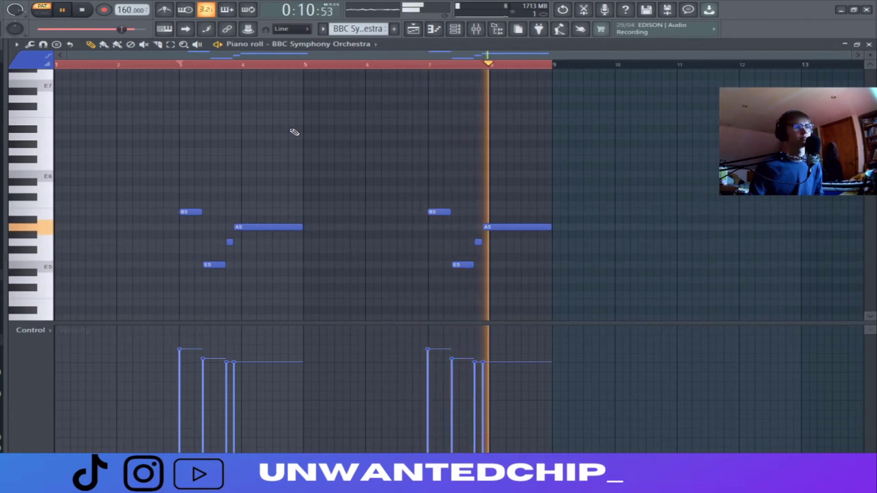
key("space")
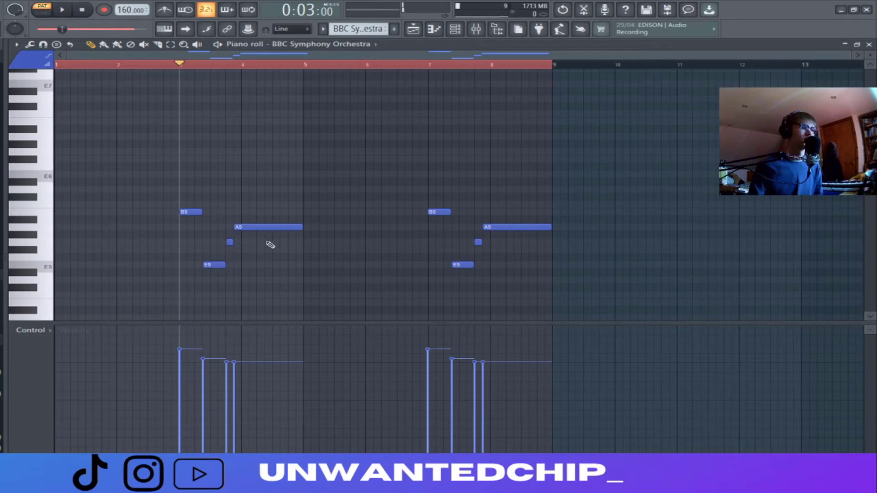
key("F7")
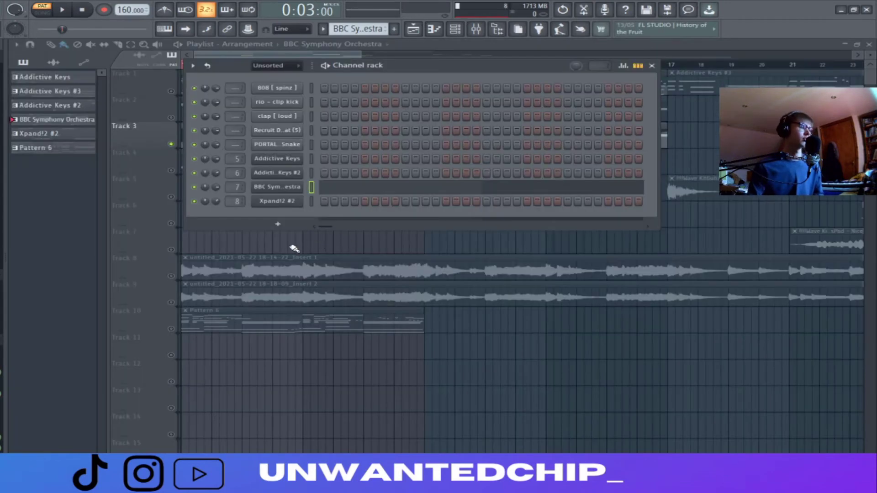
key("F6")
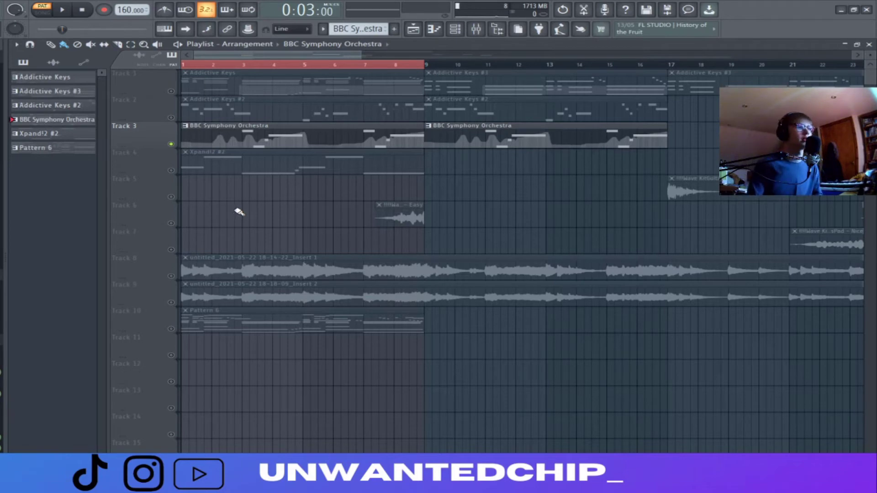
Open the Xpand!2 #2 pattern in the piano roll, move the playback position to the start and return to the playlist
double_click(196, 170)
scroll(217, 192, "down", 7)
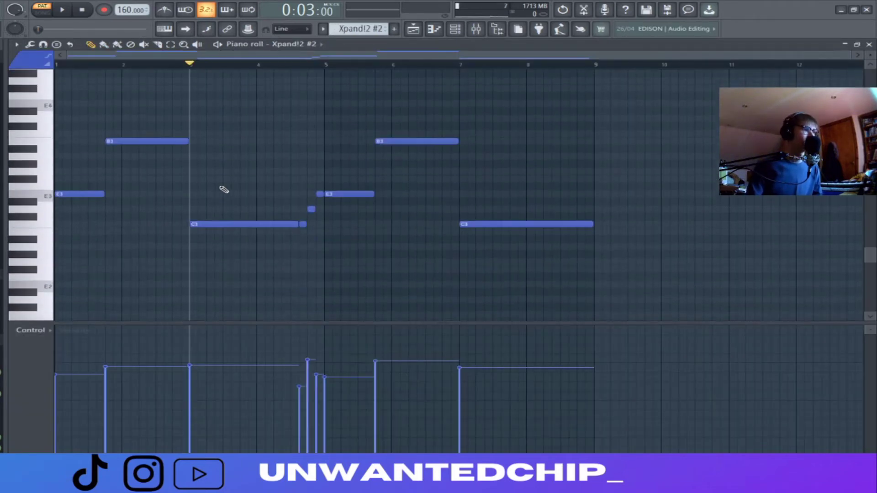
left_click_drag(192, 65, 36, 98)
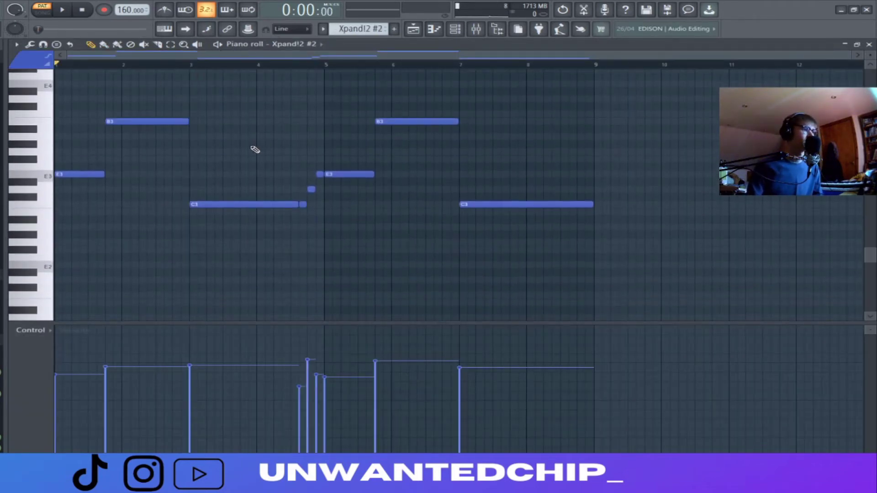
key("Escape")
key("Escape")
Clear the playlist selection, reopen the Xpand!2 #2 pattern to play its bass line, and return to the playlist
scroll(343, 146, "down", 4)
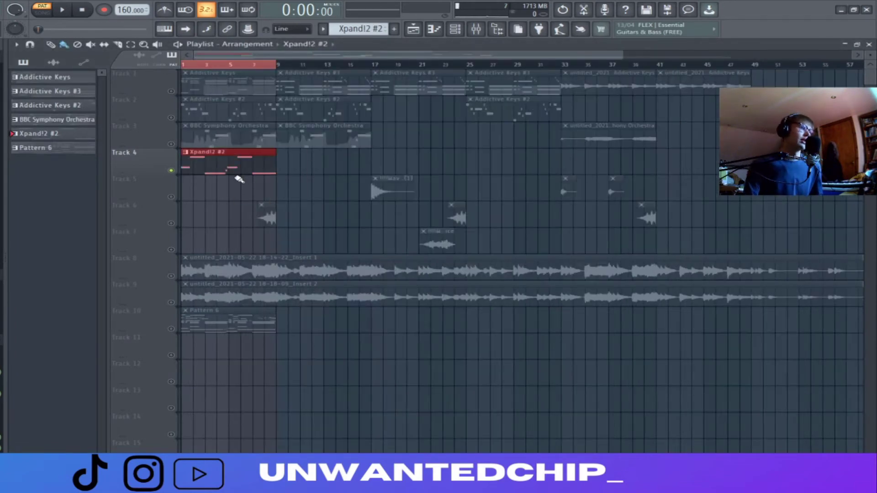
left_click(295, 183, "ctrl")
double_click(247, 169)
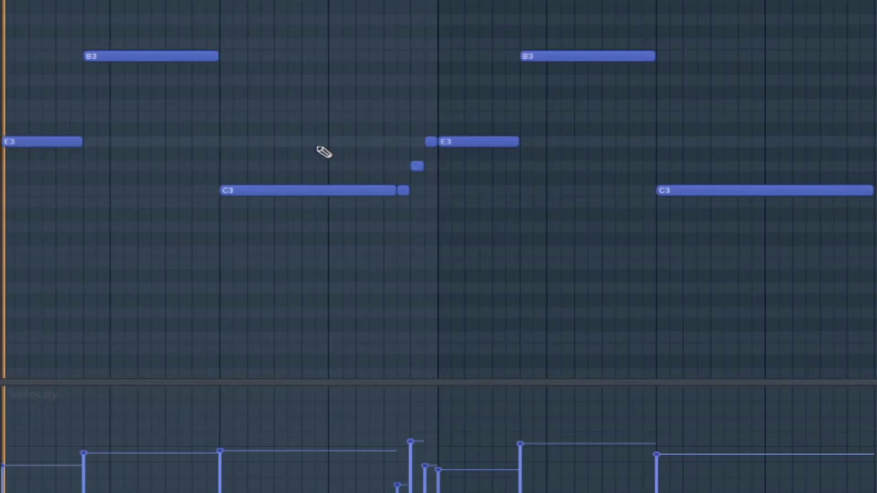
key("space")
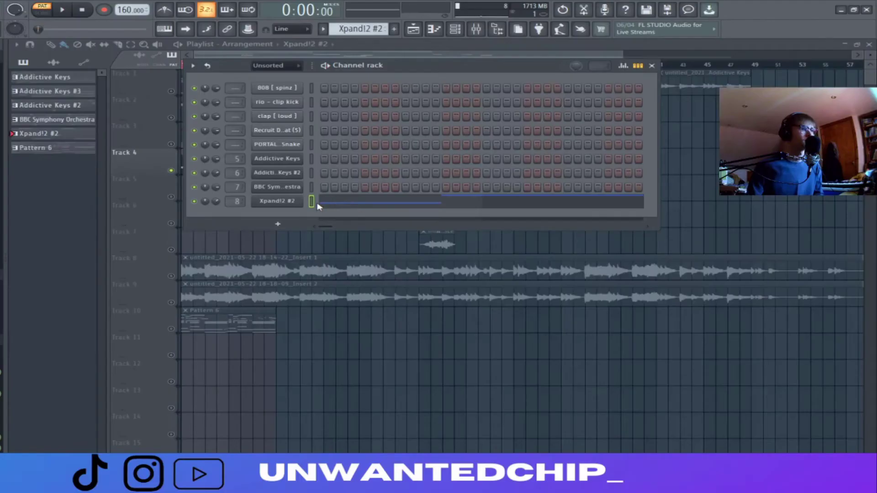
key("F6")
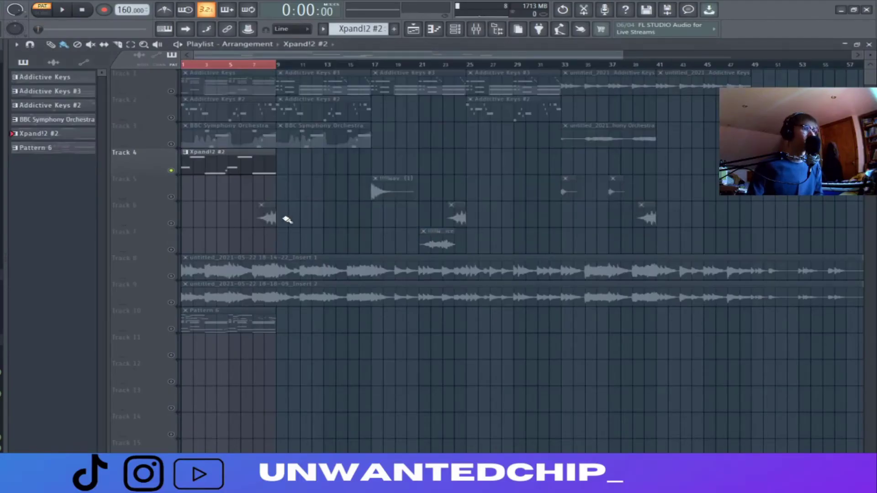
Open the Addictive Keys pattern in the piano roll, examine its low bass notes and return to the playlist
left_click(215, 107)
double_click(215, 81)
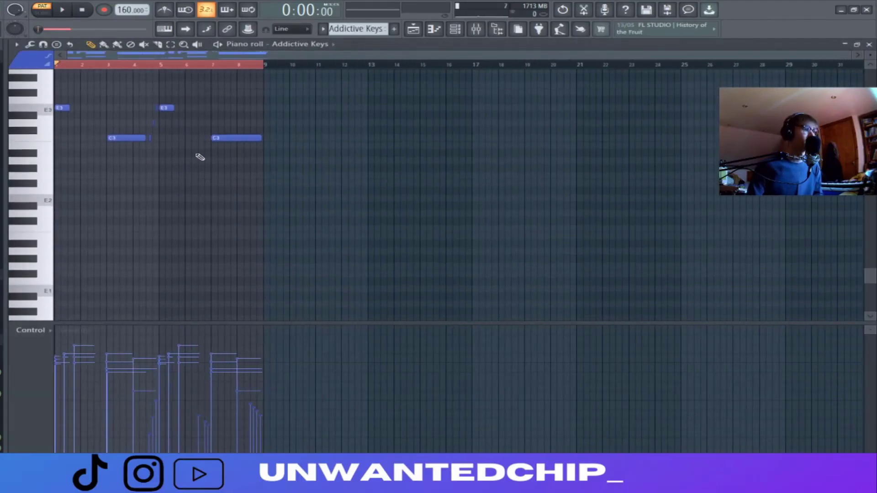
left_click_drag(66, 119, 292, 261)
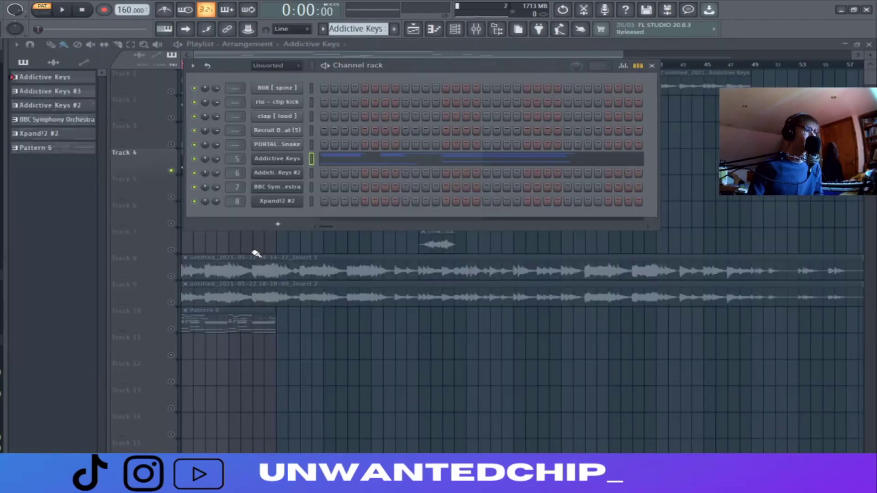
key("F6")
Review the Xpand!2 #2 notes in the piano roll, then open the channel's instrument to inspect its bass sound and close it
double_click(233, 152)
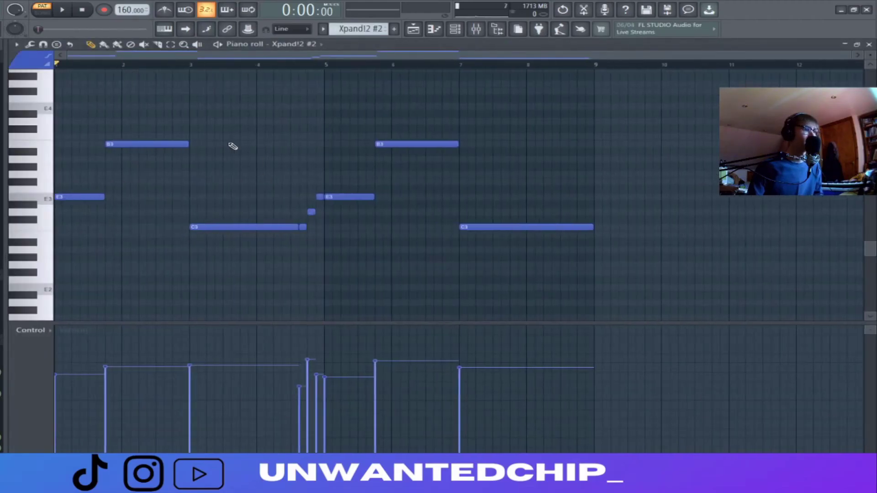
left_click(47, 200)
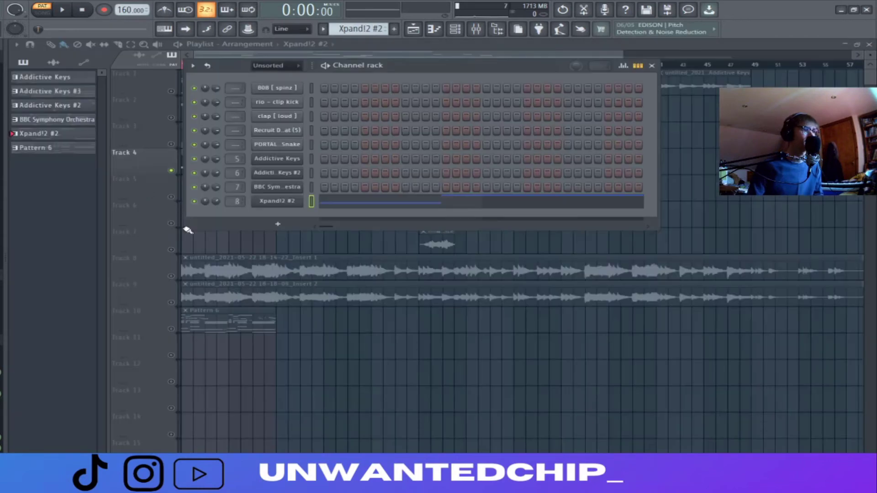
left_click(277, 201)
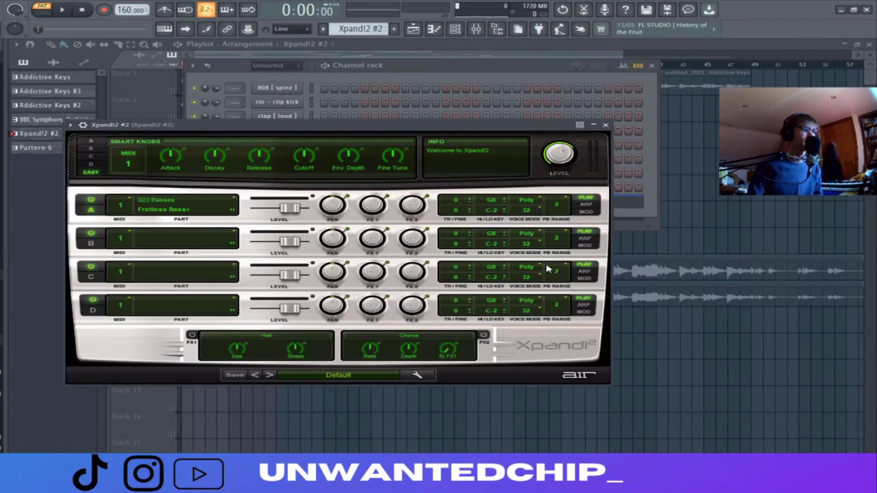
left_click(617, 130)
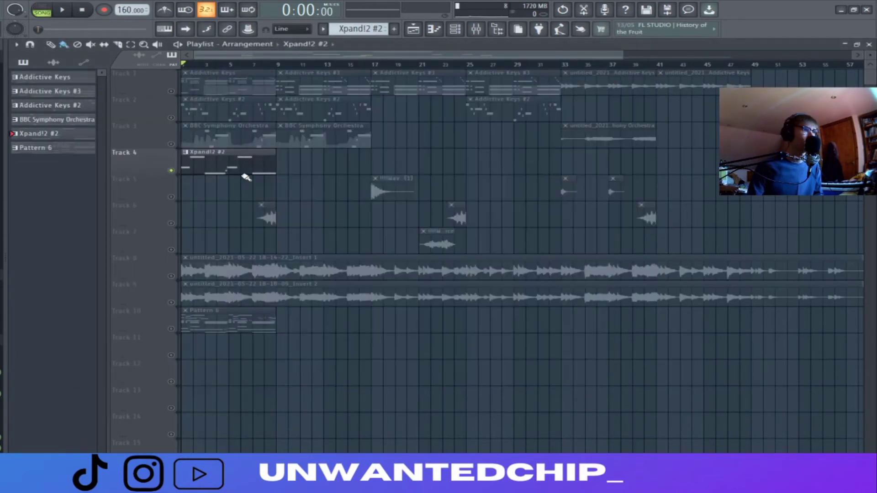
Enable only playlist Track 10 and open its Pattern 6 clip in the piano roll
scroll(198, 196, "down", 3)
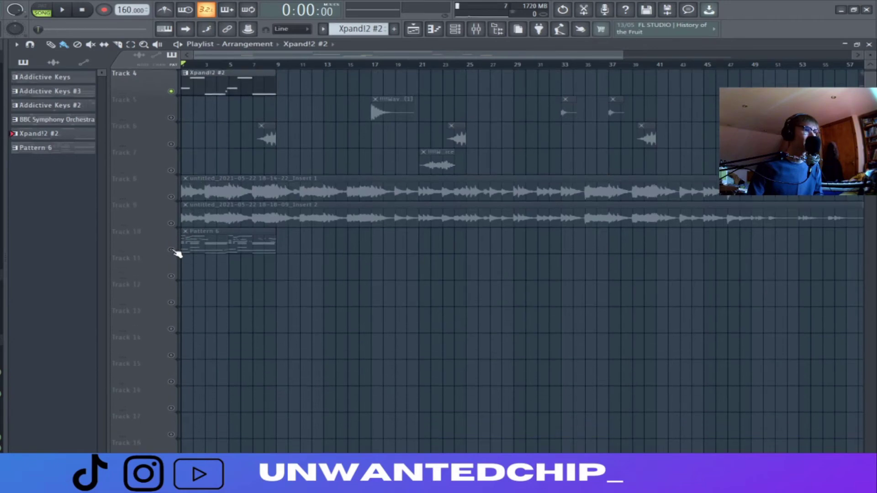
left_click(176, 253)
scroll(222, 137, "up", 2)
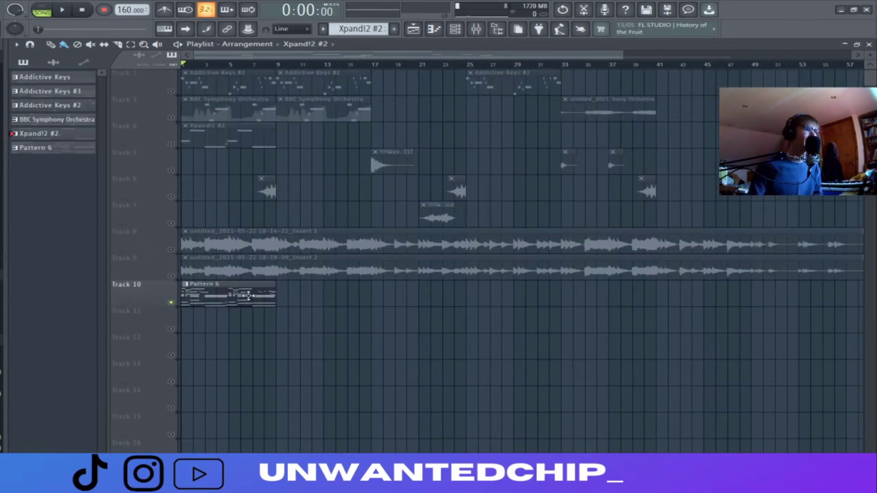
left_click(232, 297)
double_click(240, 302)
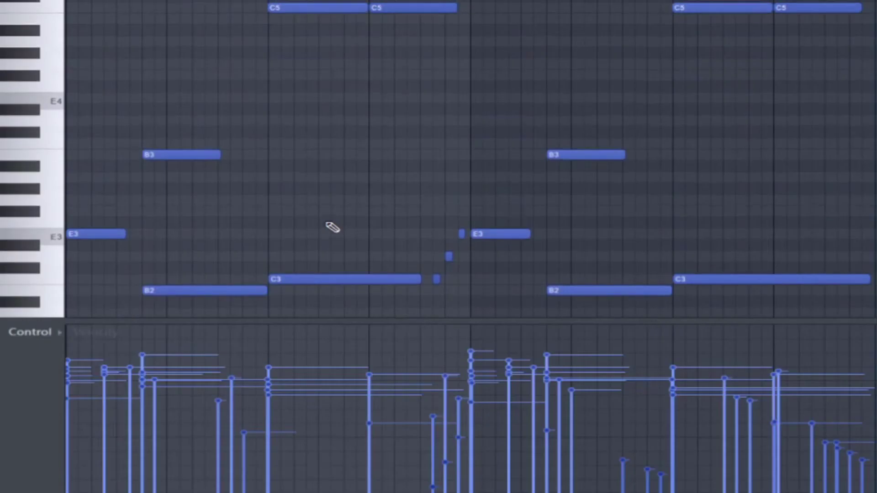
Play Pattern 6 through in song mode while examining its melody, chord and bass notes, and return to the playlist
key("space")
scroll(245, 258, "up", 4)
scroll(347, 228, "up", 4)
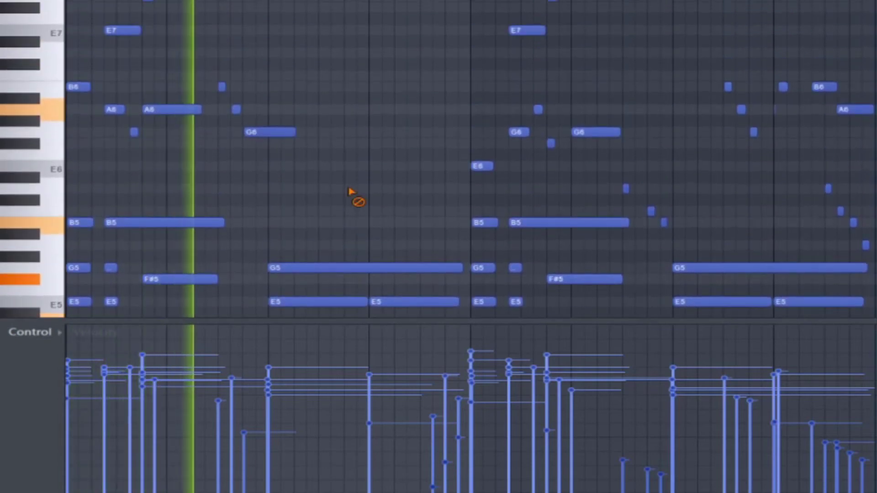
scroll(370, 193, "up", 3)
scroll(384, 196, "down", 5)
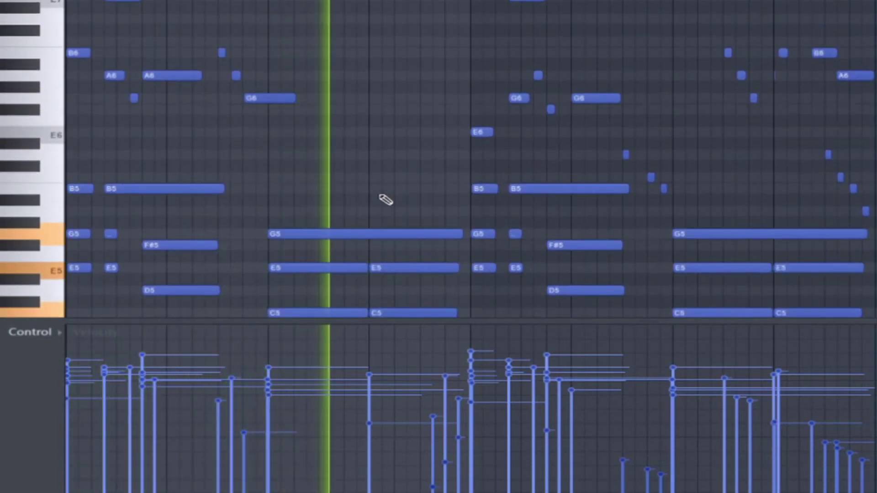
scroll(495, 212, "down", 2)
scroll(517, 219, "up", 3)
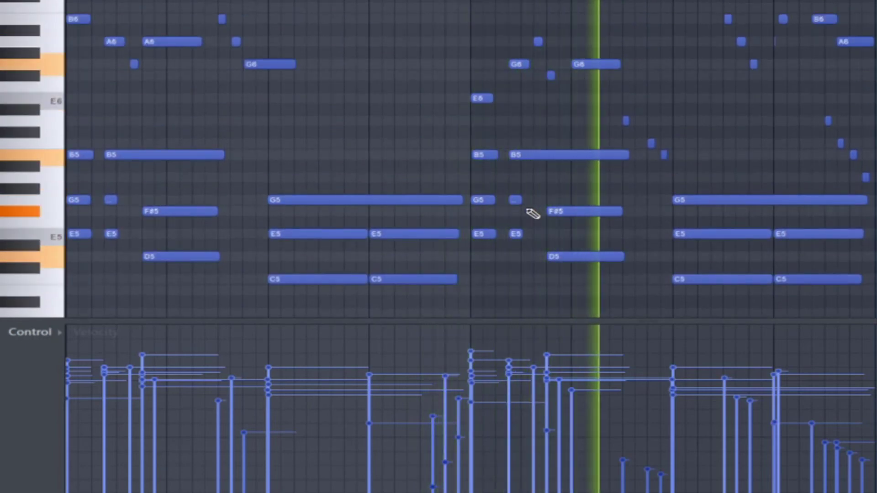
scroll(546, 218, "down", 1)
scroll(553, 215, "down", 2)
scroll(613, 212, "up", 4)
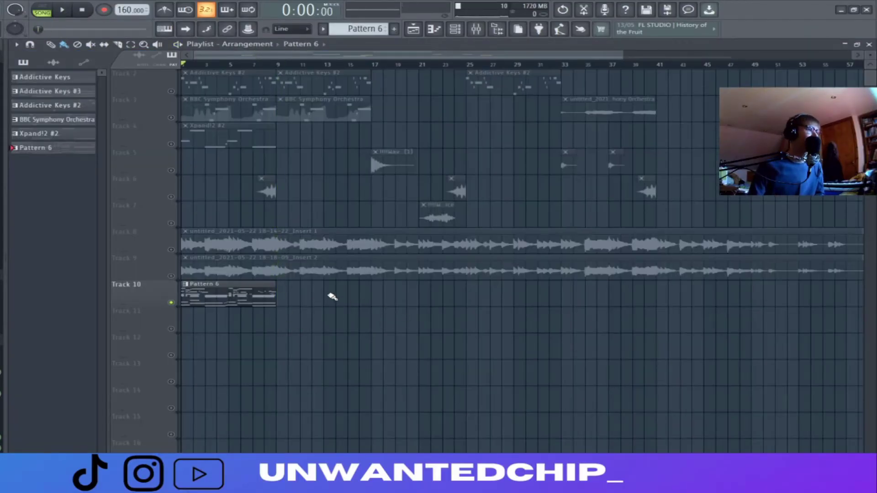
Enable playlist Tracks 1 to 4 and mute Track 10
scroll(315, 255, "up", 1)
left_click(172, 144)
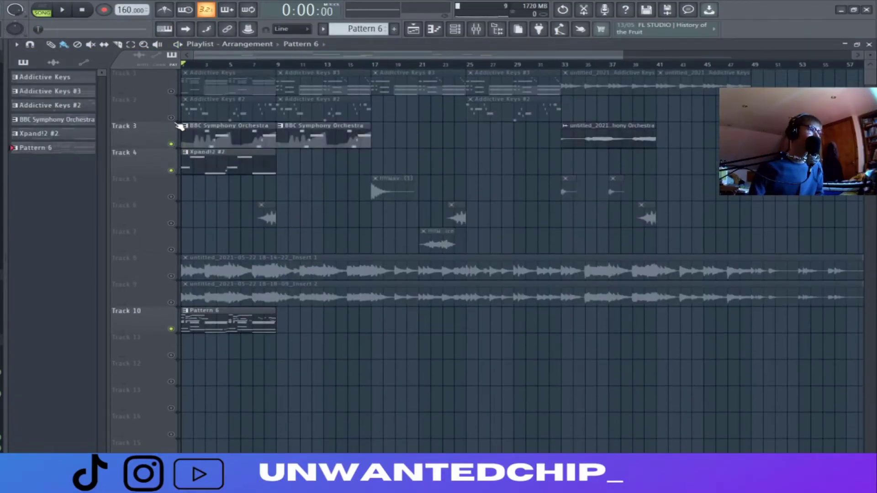
left_click(172, 117)
left_click(172, 91)
left_click(171, 329)
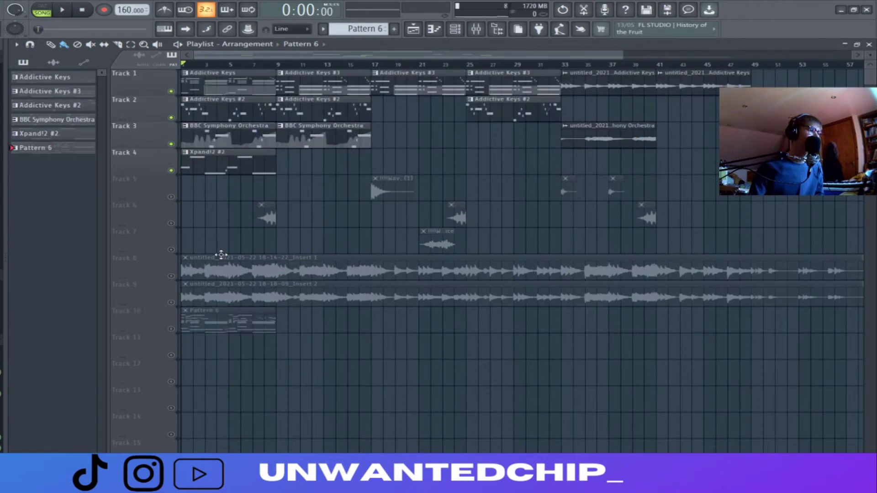
Play the layered Tracks 1 to 4 from the start, view Pattern 6 in the piano roll meanwhile, and stop playback
key("space")
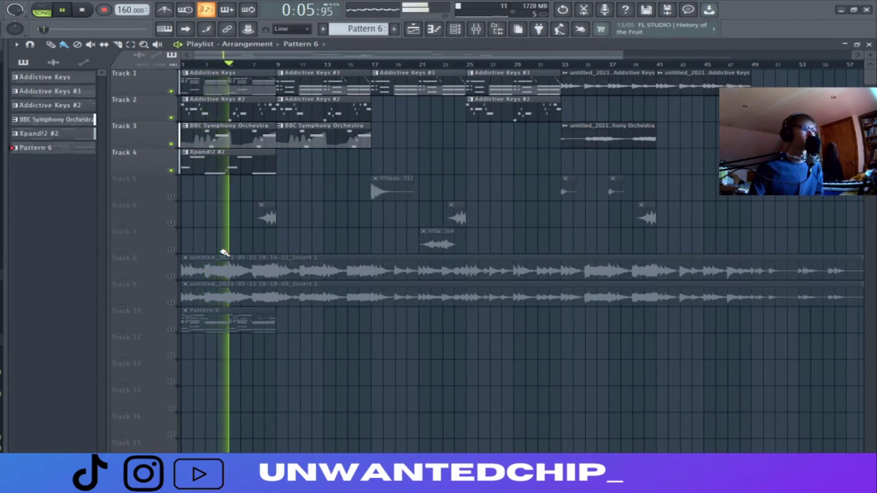
double_click(225, 324)
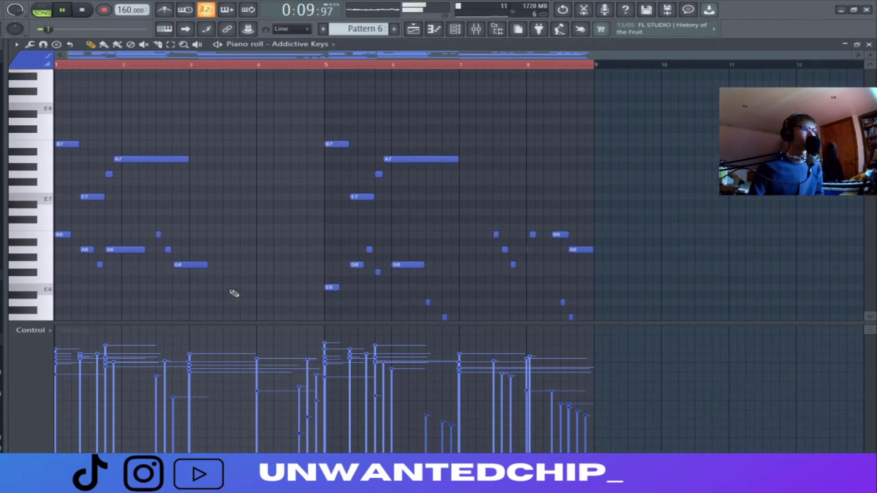
key("Escape")
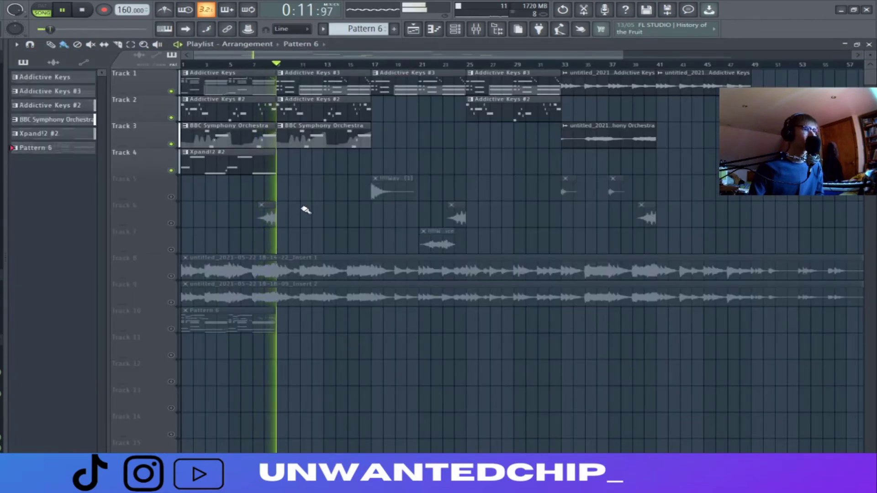
key("space")
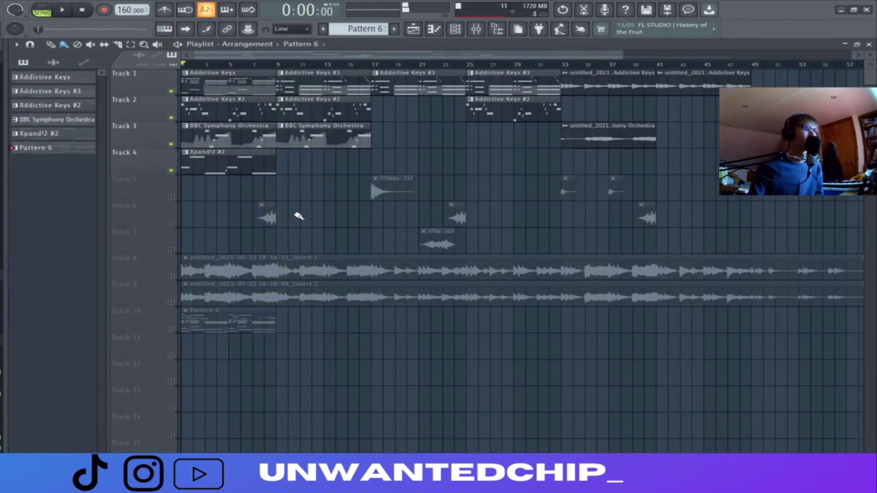
Enable playlist Track 10 again and mute Tracks 1 to 4
left_click(171, 329)
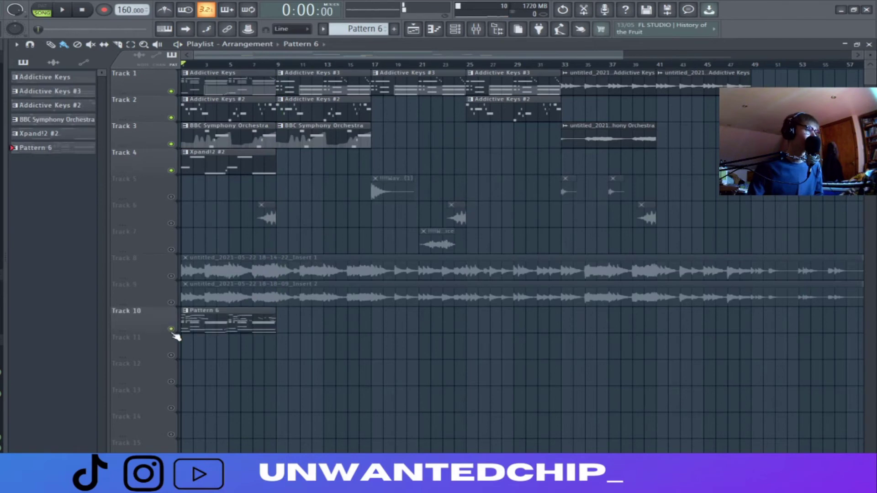
left_click(172, 171)
left_click(171, 144)
left_click(171, 91)
left_click(172, 117)
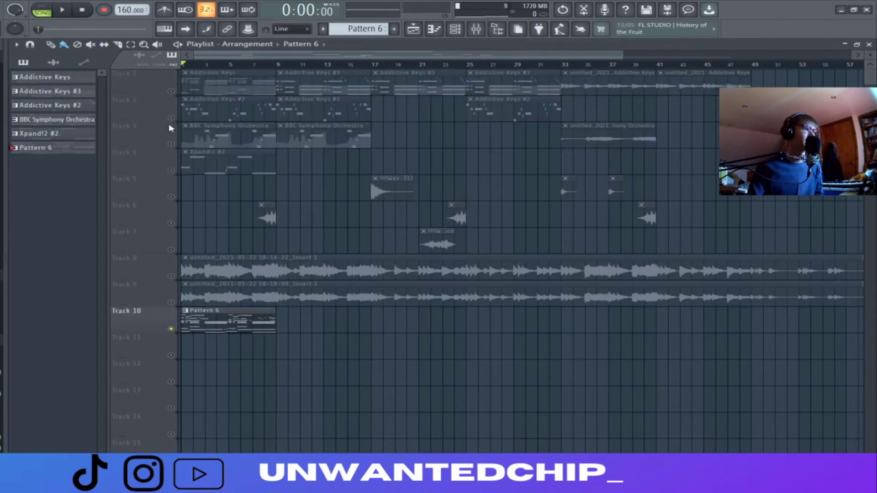
View Pattern 6 in the piano roll, return to the playlist, highlight the opening clips of the melody tracks and clear the selection
double_click(223, 324)
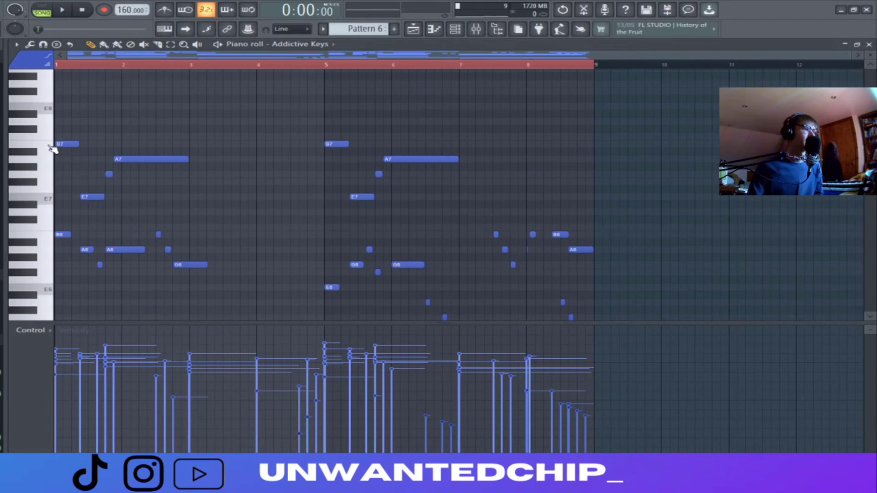
key("Escape")
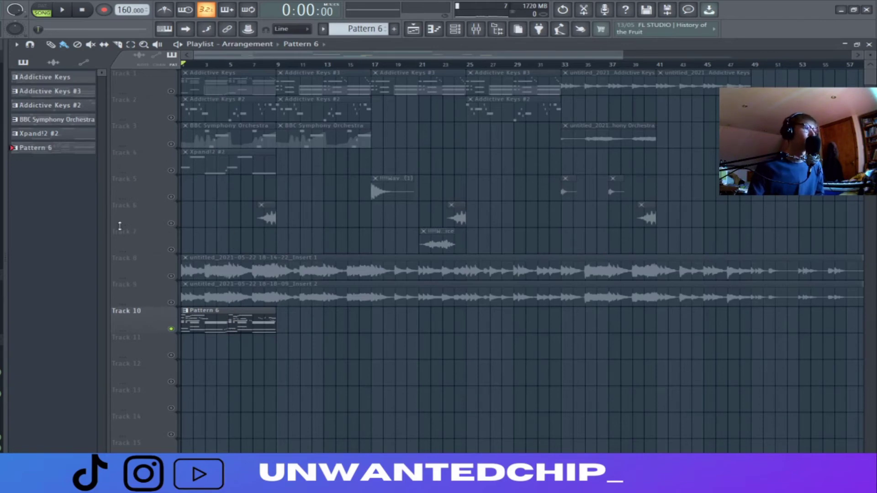
left_click_drag(223, 83, 232, 194)
left_click(233, 196, "ctrl")
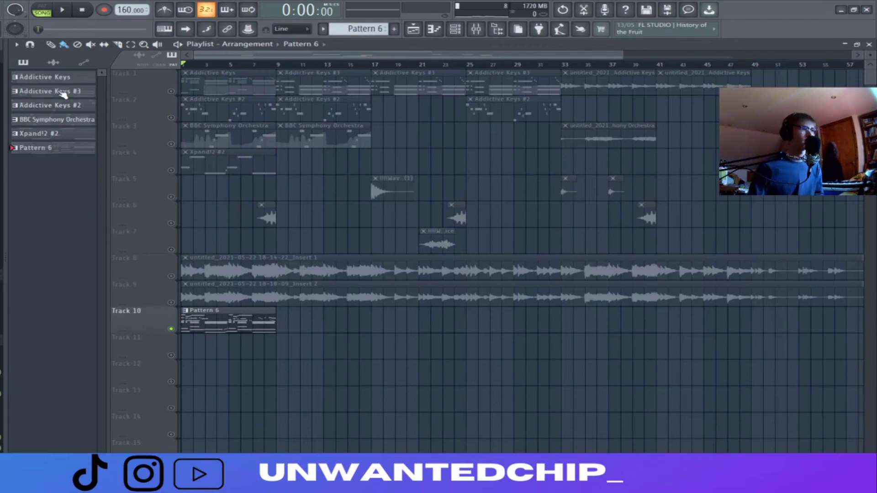
Create a new pattern, place it on Track 11 as a clip spanning the first eight bars, and solo that track
key("F4")
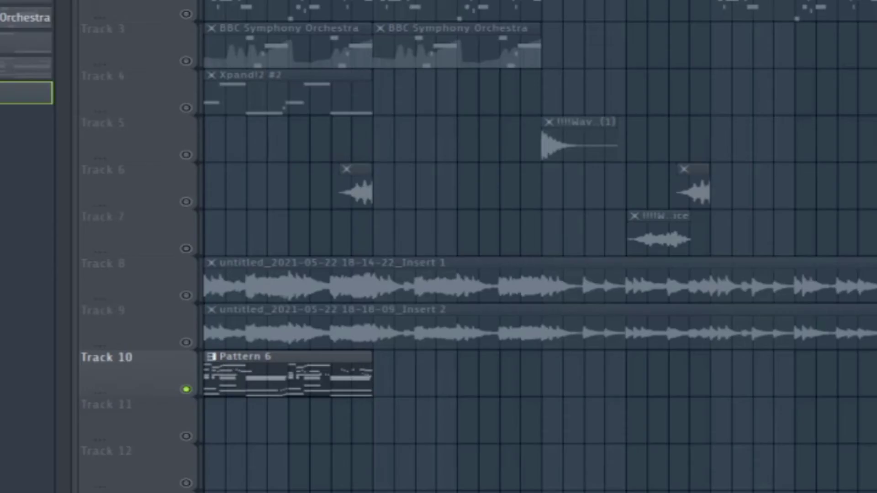
left_click_drag(386, 35, 189, 351)
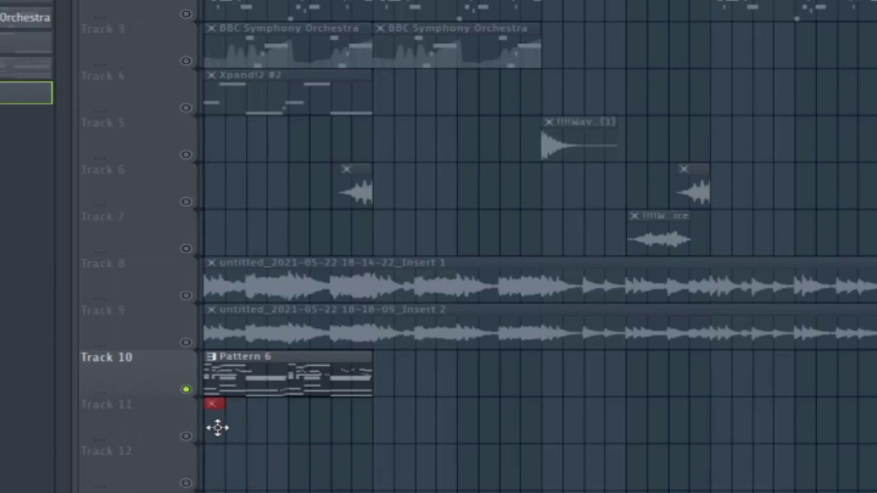
left_click_drag(221, 425, 384, 440)
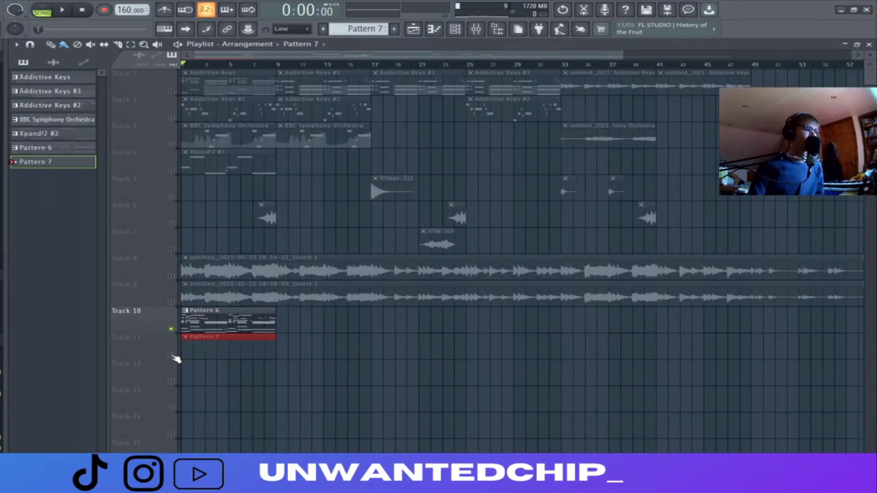
left_click(186, 346)
Copy all notes of the Addictive Keys pattern into the Addictive Keys channel of Pattern 7
double_click(209, 86)
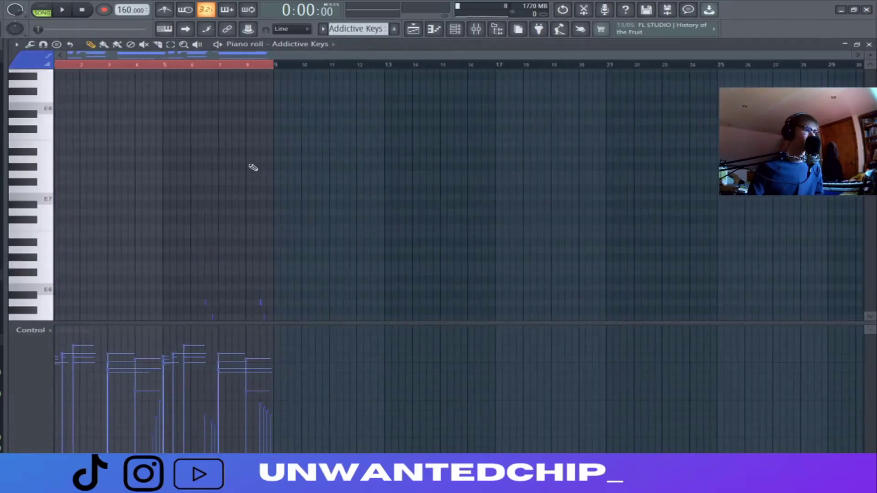
scroll(251, 167, "up", 5)
scroll(192, 202, "down", 3)
key("ctrl+a")
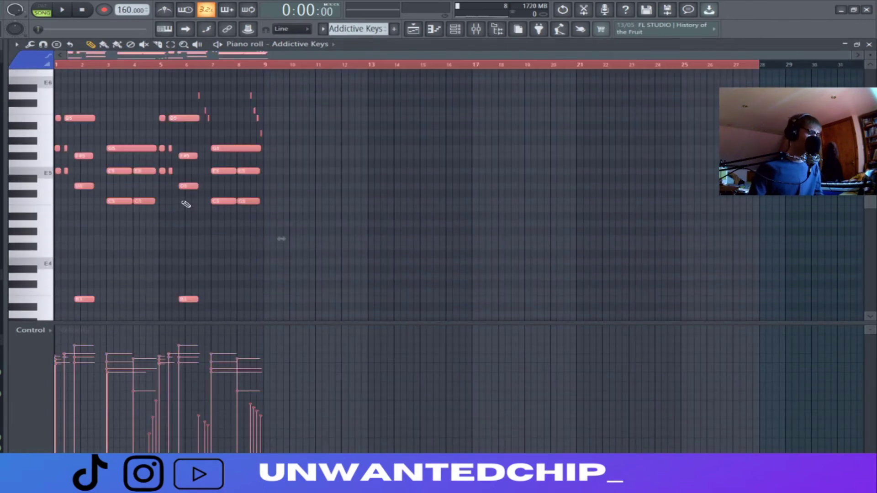
key("F5")
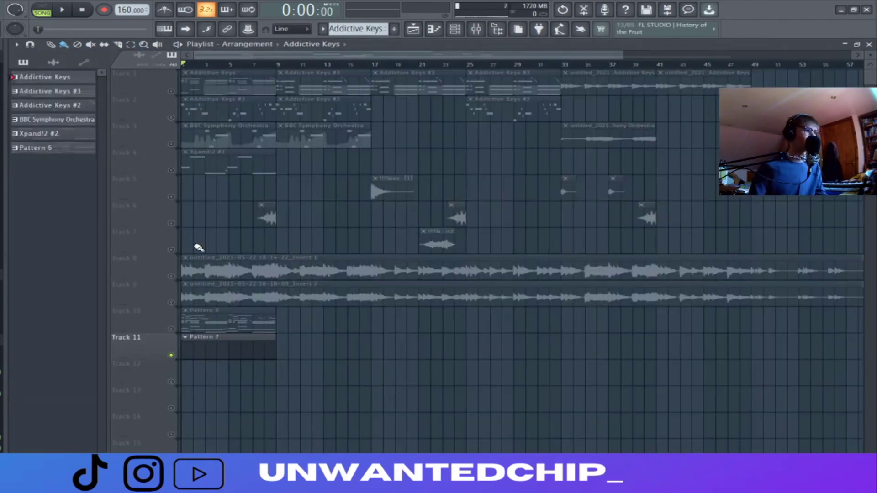
left_click(216, 353)
scroll(216, 353, "down", 3)
key("F6")
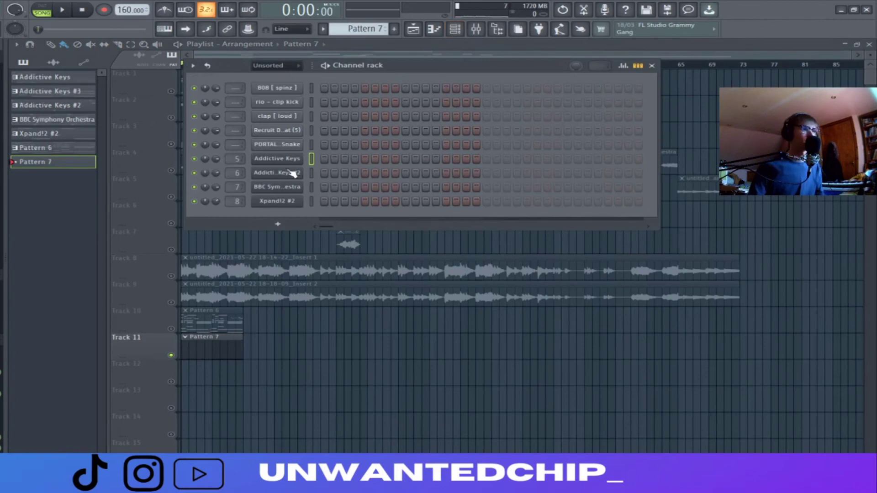
right_click(292, 174)
left_click(330, 160)
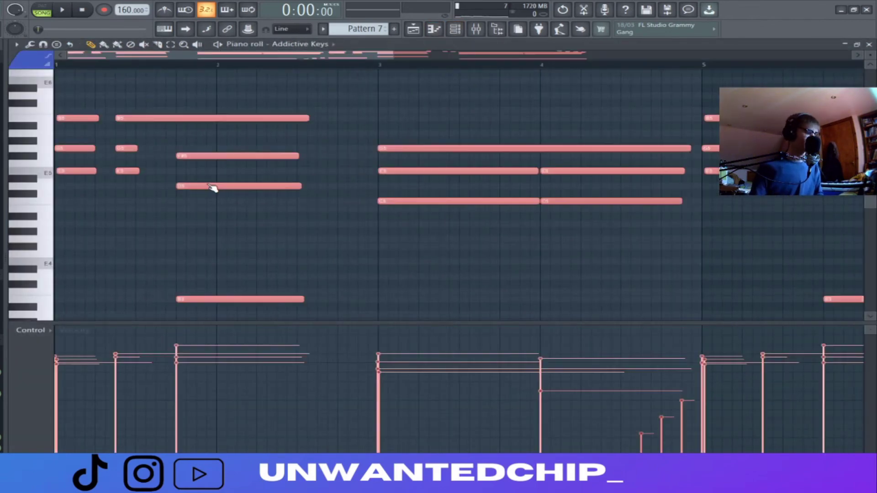
scroll(256, 235, "down", 4)
Deselect the pasted chord notes, play the opening of Pattern 7, stop playback and return to the playlist
key("space")
left_click(156, 254, "ctrl")
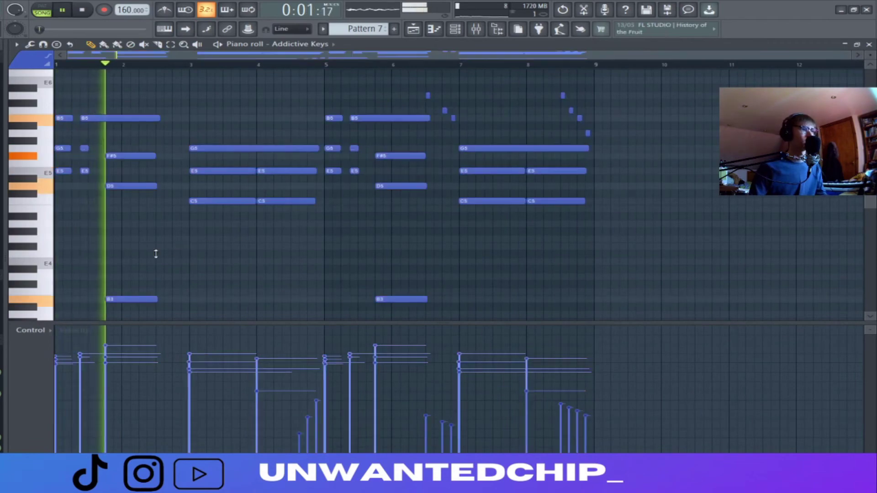
key("space")
key("Escape")
key("Escape")
Enable Track 2 and copy all Addictive Keys #2 notes into the Addictive Keys channel of Pattern 7
left_click(172, 118)
double_click(186, 110)
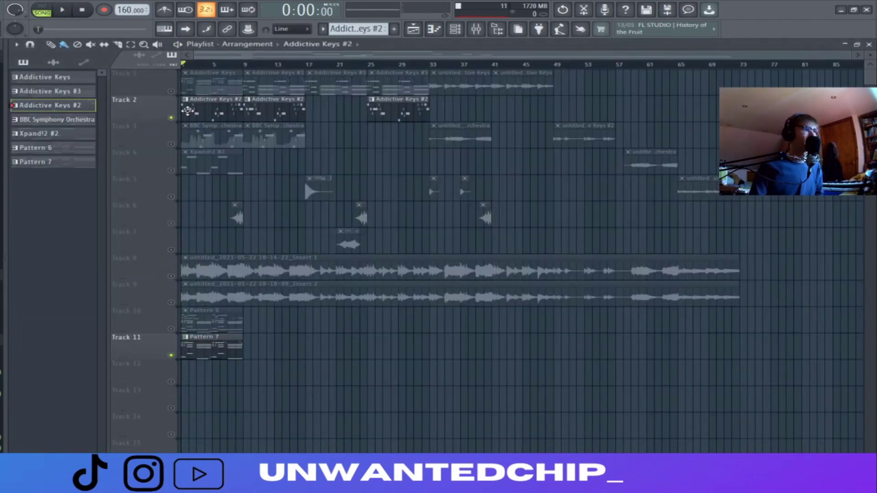
key("ctrl+a")
key("Escape")
key("Escape")
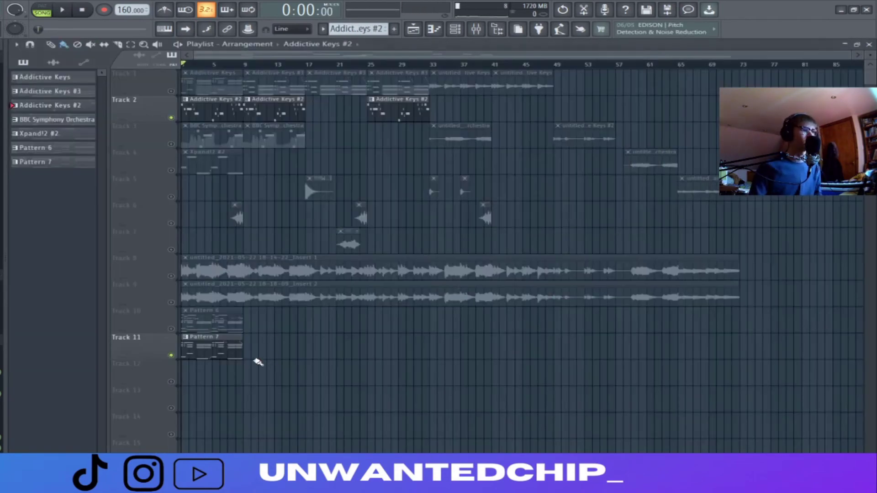
double_click(235, 349)
scroll(211, 250, "down", 3)
scroll(209, 251, "up", 6)
Play the combined chords and melody of Pattern 7, stop playback and return to the playlist
key("space")
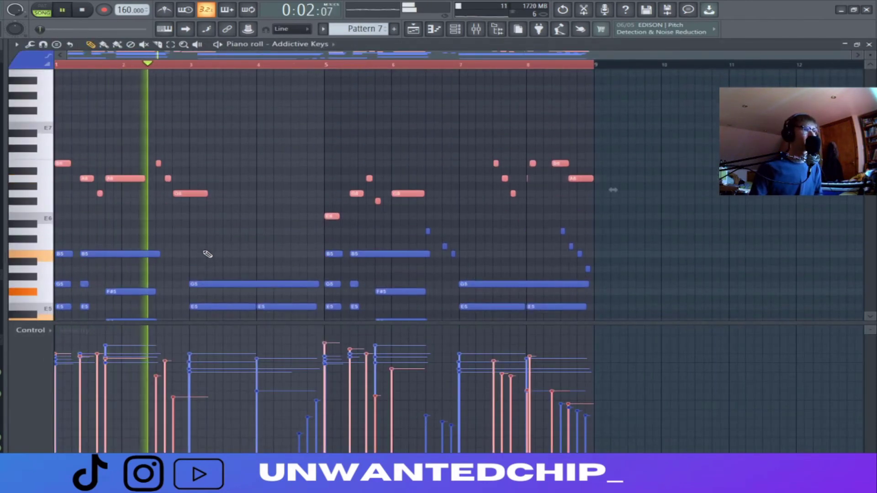
key("Escape")
key("space")
key("Escape")
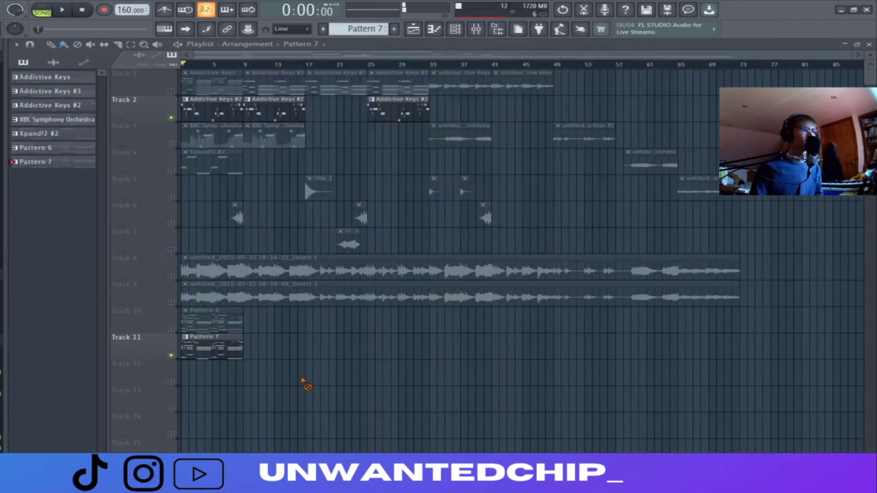
Enable Track 3 and copy all BBC Symphony Orchestra notes into the Addictive Keys channel of Pattern 7
left_click(172, 145)
double_click(197, 136)
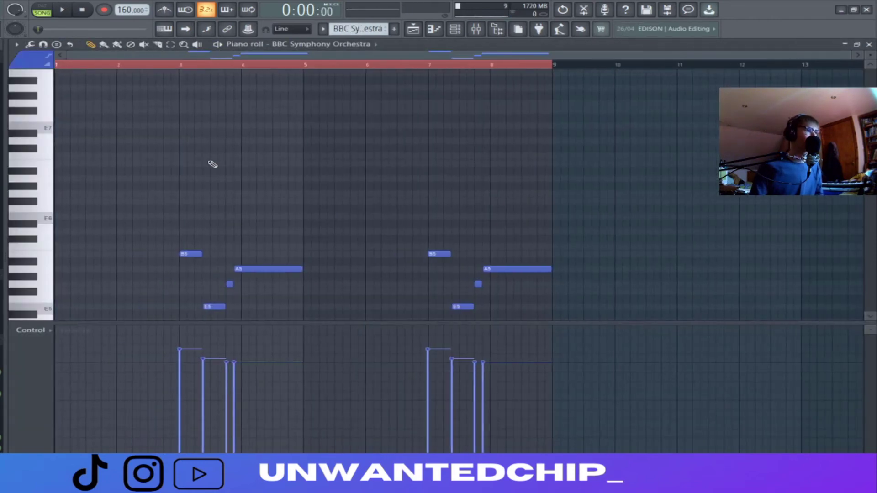
key("ctrl+a")
key("Escape")
left_click(221, 346)
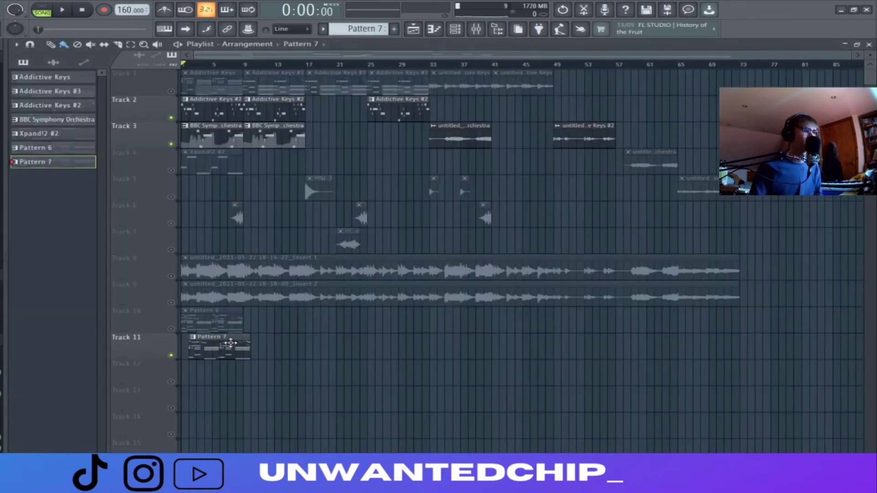
double_click(222, 346)
key("ctrl+v")
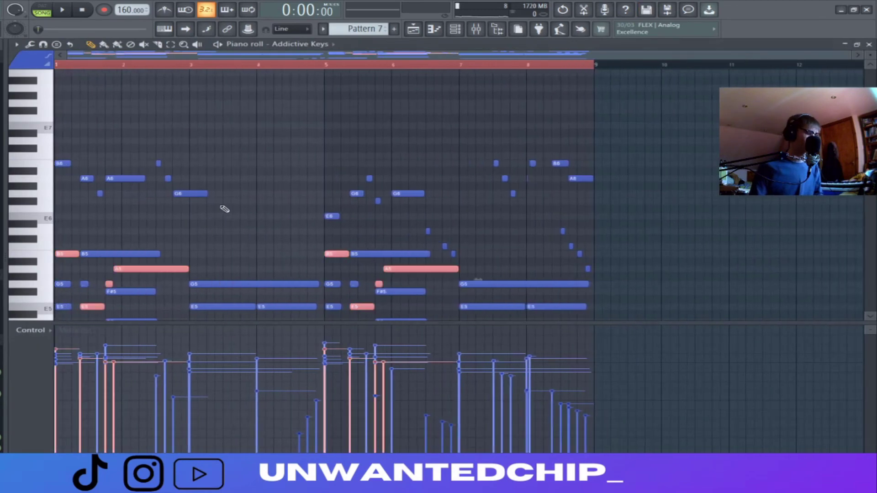
Shift the pasted BBC Symphony Orchestra notes later so their two phrases start at bars 3 and 7
key("shift+Right")
key("shift+Right")
key("shift+Right")
key("shift+Right")
key("shift+Right")
key("shift+Right")
key("shift+Right")
key("shift+Right")
key("shift+Right")
key("shift+Right")
key("shift+Right")
key("shift+Right")
key("shift+Right")
key("shift+Right")
key("shift+Right")
key("shift+Right")
key("shift+Right")
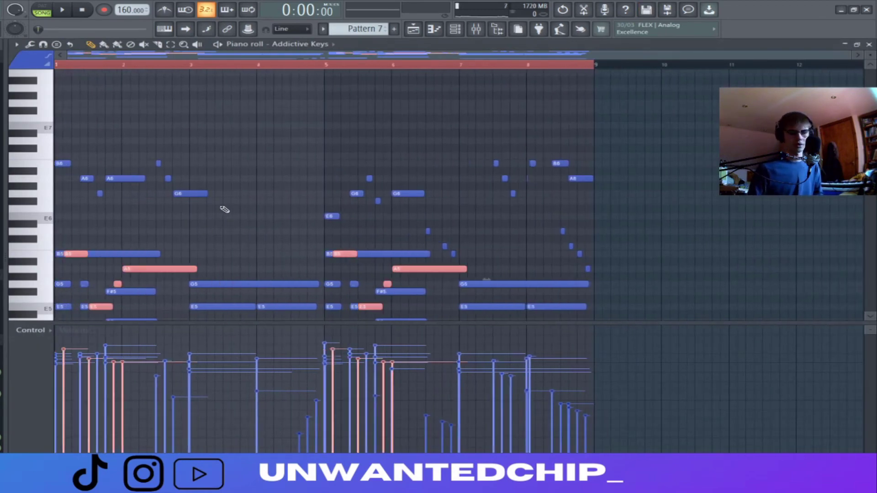
key("shift+Left")
key("shift+Left")
key("shift+Left")
key("shift+Left")
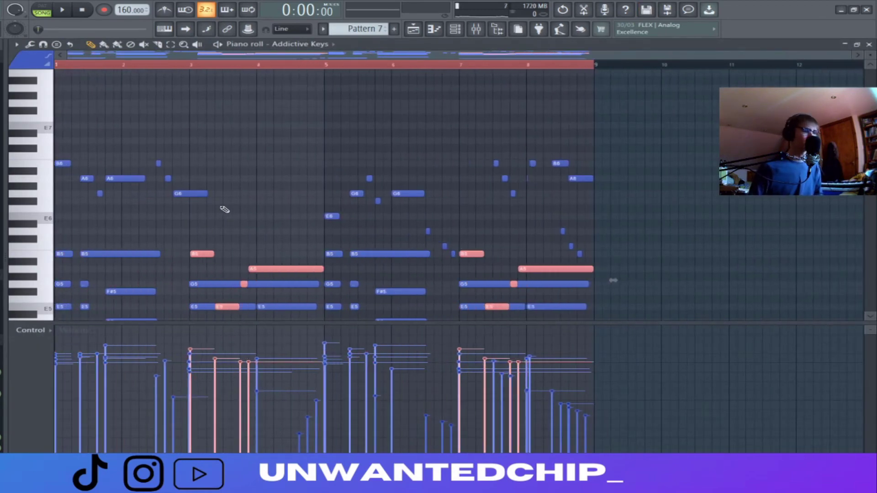
Transpose the pasted notes up two octaves and realign their phrases to start at bars 3 and 7
key("ctrl+Up")
key("ctrl+Up")
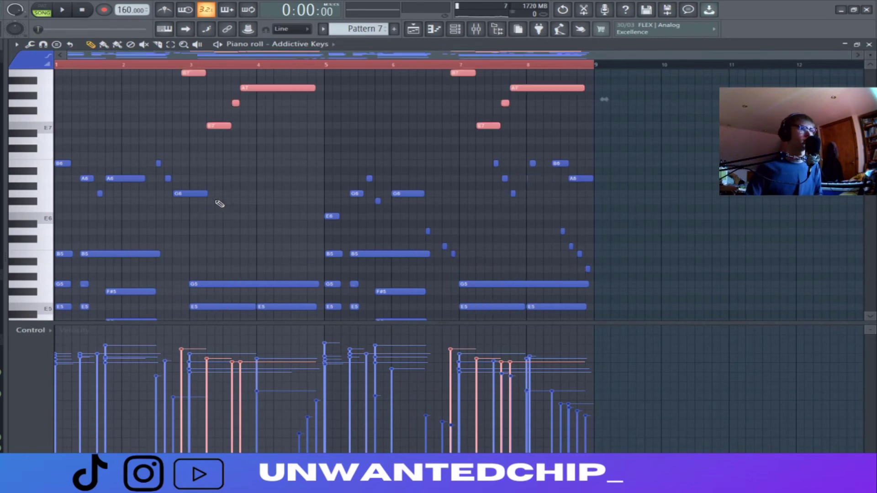
scroll(194, 132, "up", 1)
key("shift+Right")
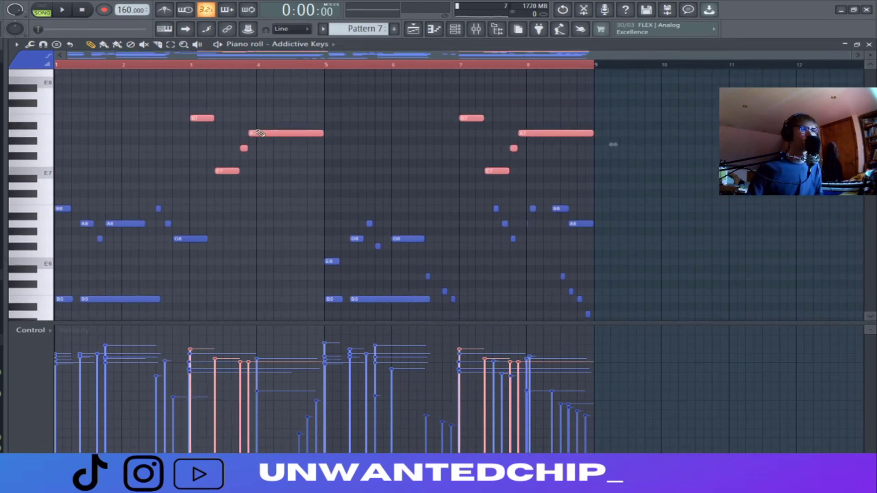
Deselect the transposed notes, then play Pattern 7 from the start while viewing its chords and high melodies
scroll(256, 192, "down", 3)
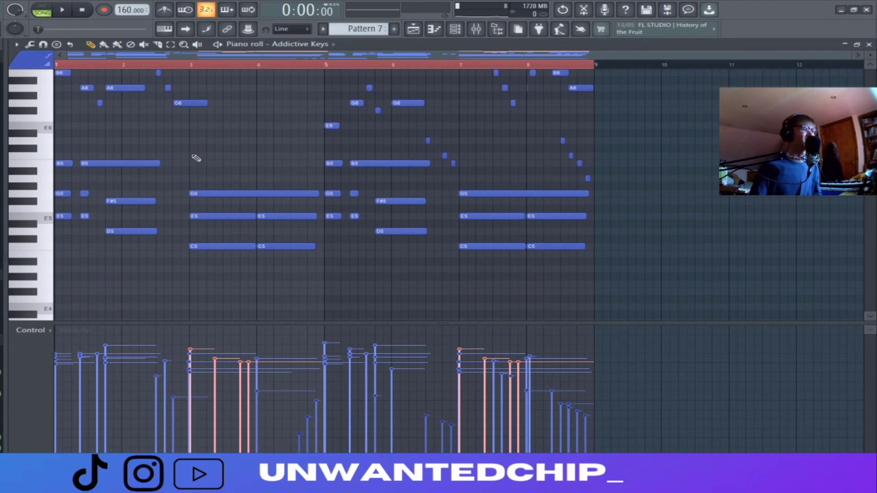
left_click_drag(203, 160, 355, 303)
left_click(354, 294, "ctrl")
scroll(297, 281, "up", 4)
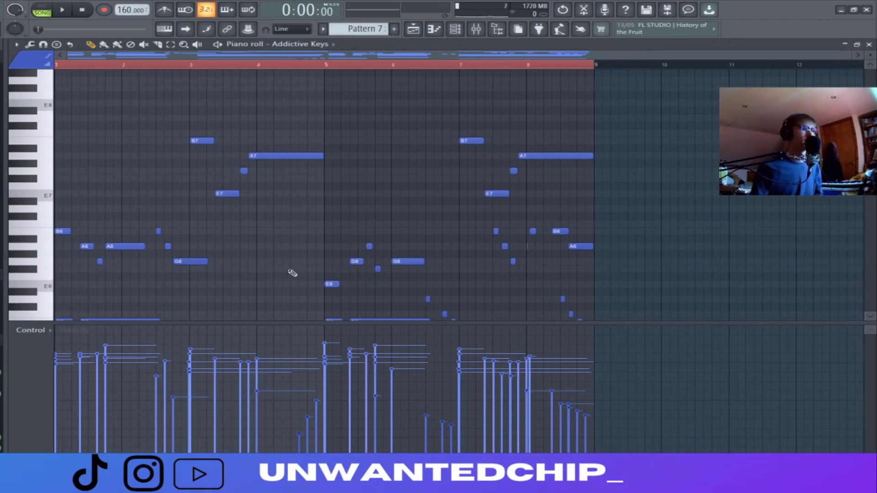
scroll(293, 273, "down", 3)
key("space")
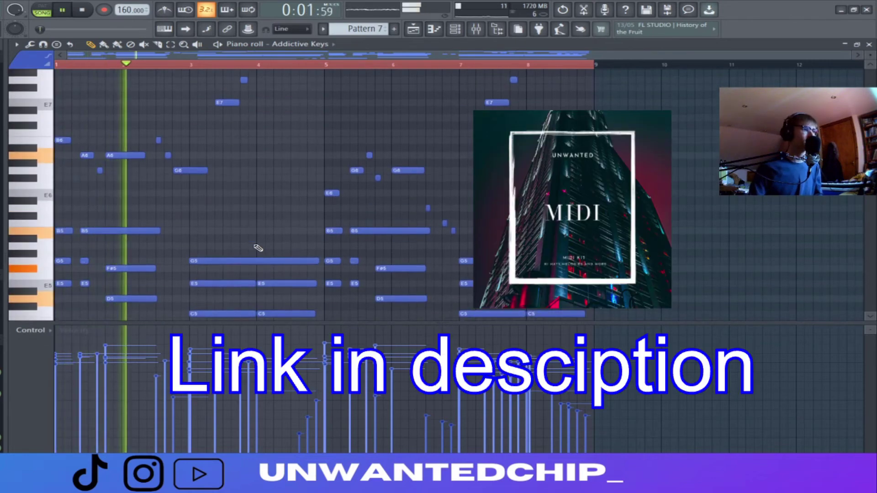
scroll(259, 245, "up", 2)
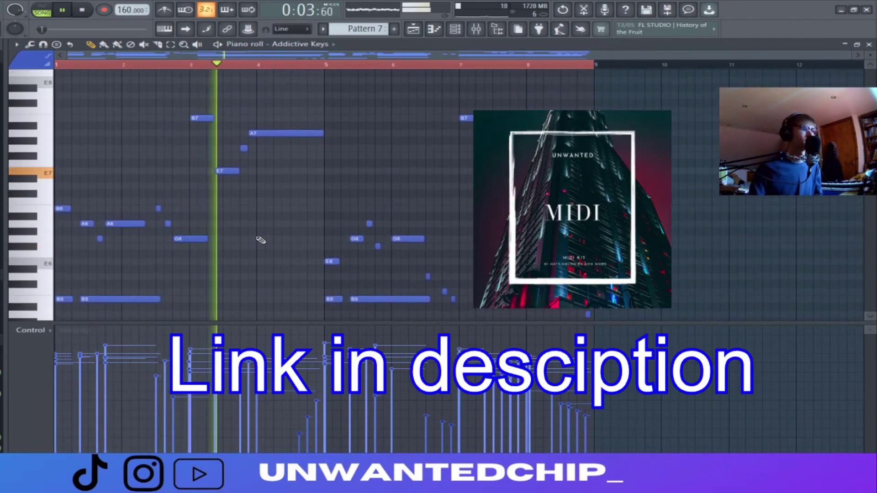
scroll(256, 238, "down", 3)
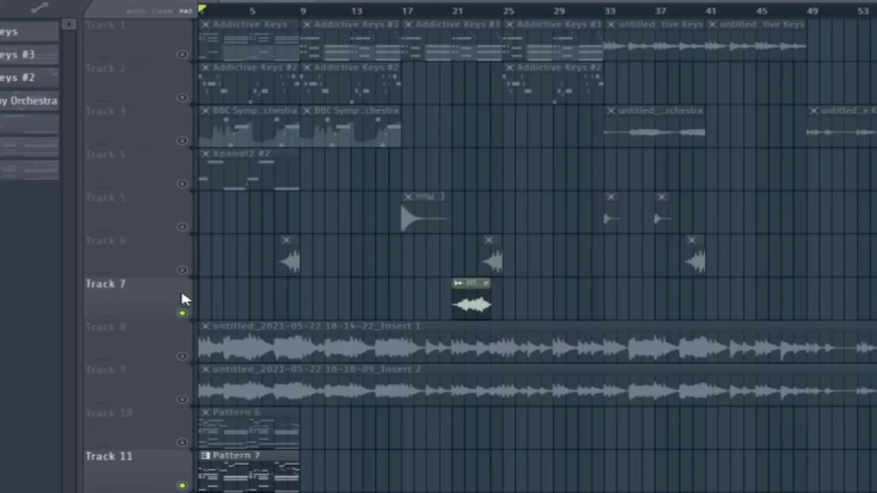
Enable playlist Tracks 1 to 7 and mute Track 11
mouse_move(182, 297)
left_mouse_down()
mouse_move(180, 196)
mouse_move(194, 149)
mouse_move(194, 60)
left_mouse_up()
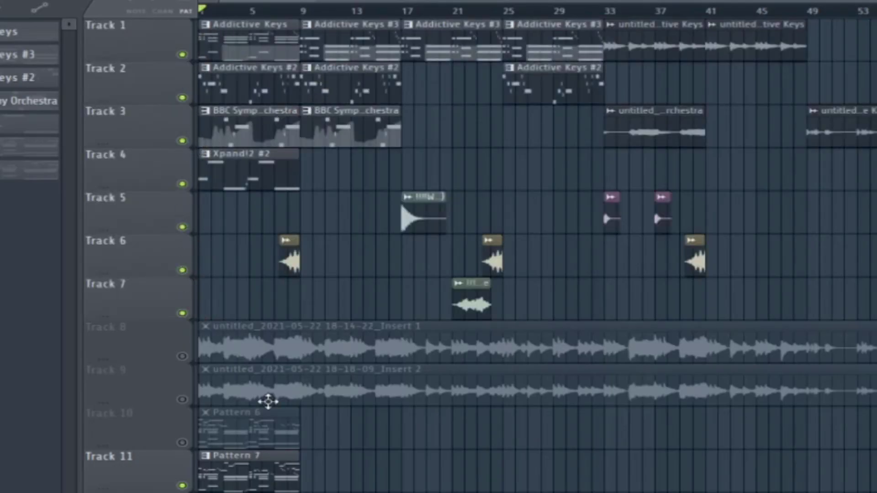
left_click(182, 486)
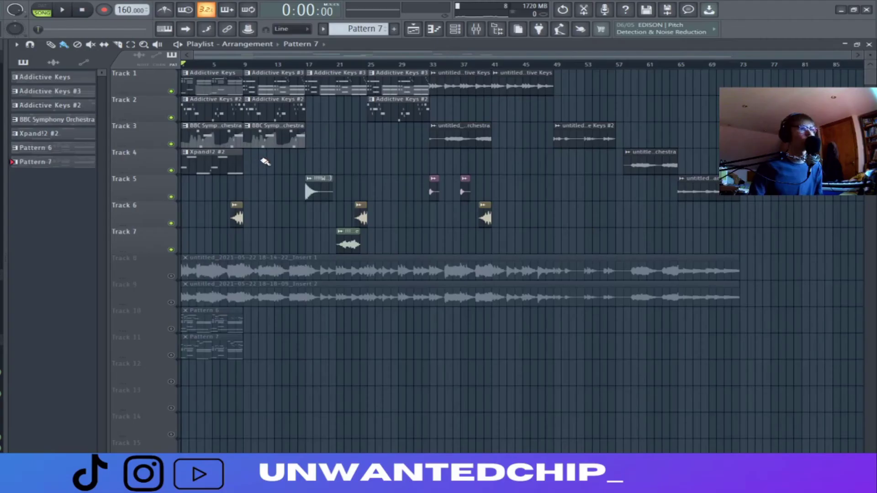
Highlight the arrangement's sections from the opening clips onward, undoing the stray deletion of the first Track 5 clip
left_click_drag(220, 75, 216, 161)
right_click(319, 181)
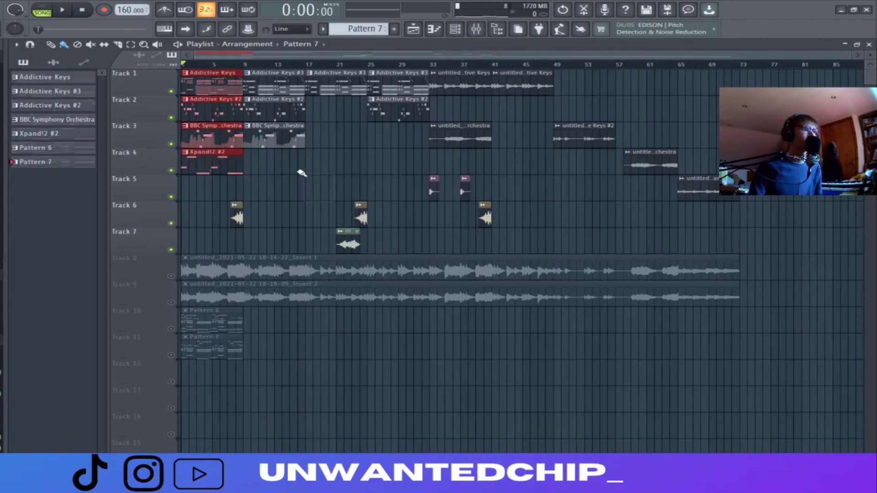
key("ctrl+z")
right_click(345, 125)
left_click_drag(266, 84, 348, 137)
right_click(381, 139)
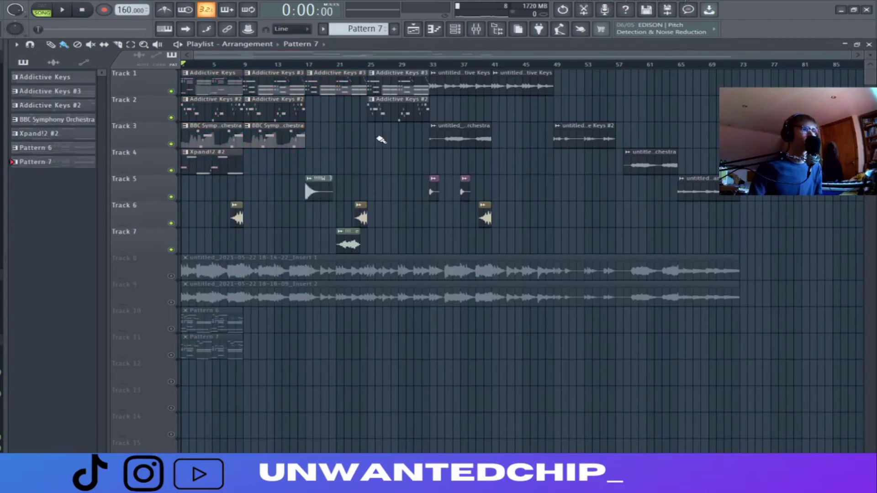
left_click_drag(383, 85, 483, 142)
left_click(382, 151)
Highlight the arrangement's sections again one by one, from the opening clips to the closing audio clips, clearing each selection
left_click_drag(219, 80, 206, 158)
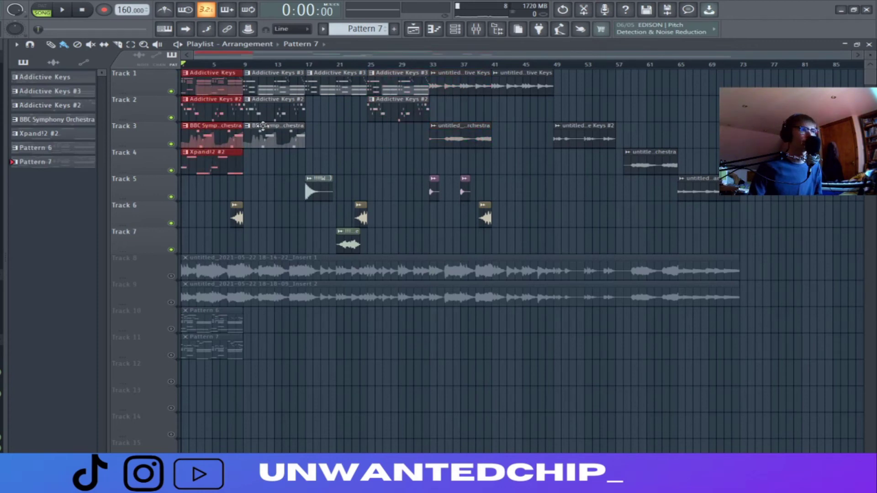
left_click(351, 131, "ctrl")
left_click_drag(271, 88, 336, 133)
left_click(387, 144, "ctrl")
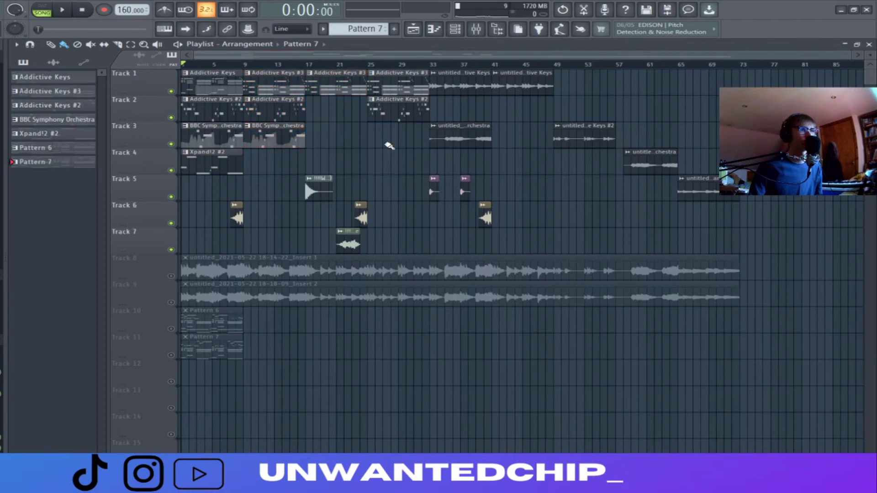
left_click_drag(383, 85, 472, 156)
left_click(517, 177, "ctrl")
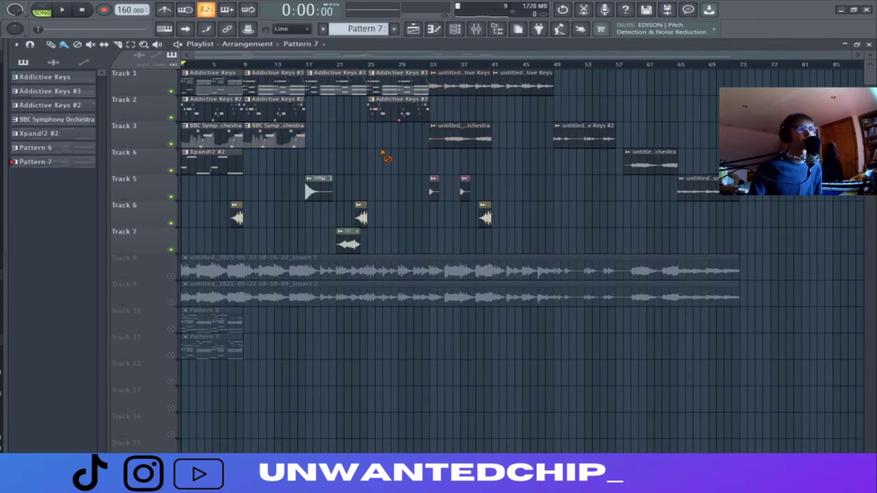
left_click_drag(516, 82, 776, 201)
left_click(631, 207, "ctrl")
Arm the Addictive Keys, Addictive Keys #2, BBC Symphony Orchestra and Xpand!2 #2 mixer tracks for recording
key("F9")
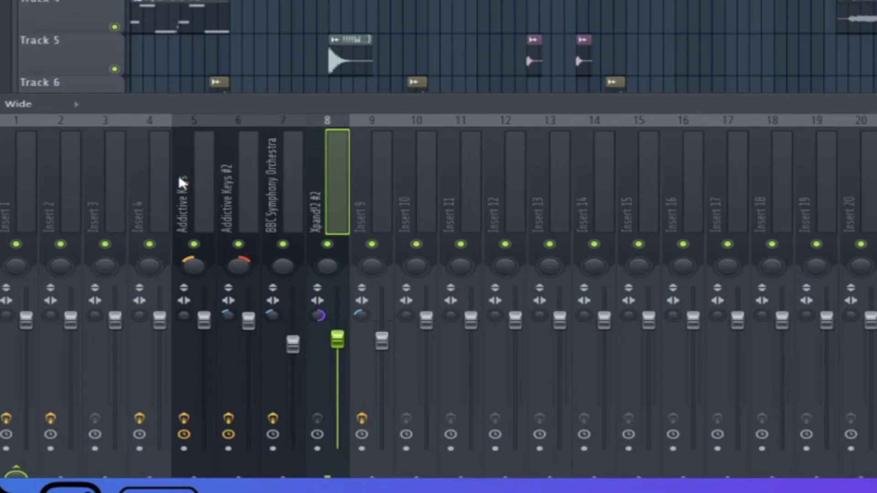
left_click(274, 276)
left_click(320, 200)
left_click(241, 196)
left_click(198, 201)
left_click(185, 449)
left_click(228, 449)
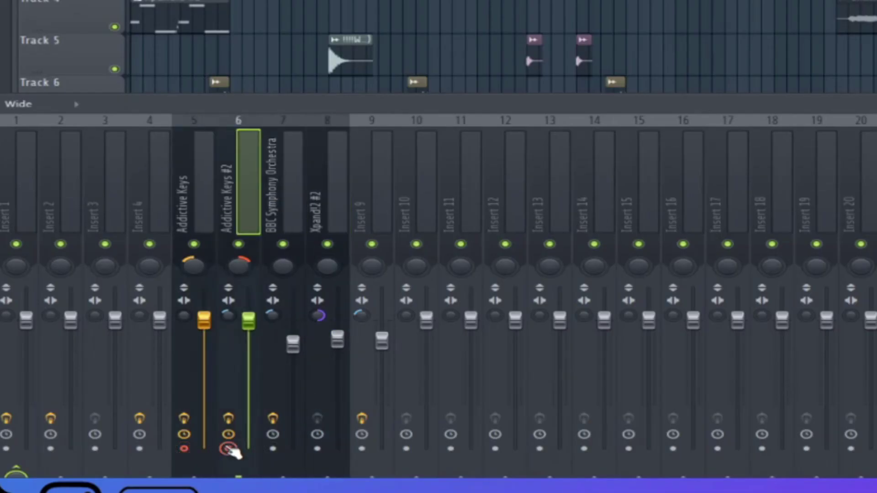
left_click(273, 449)
left_click(317, 449)
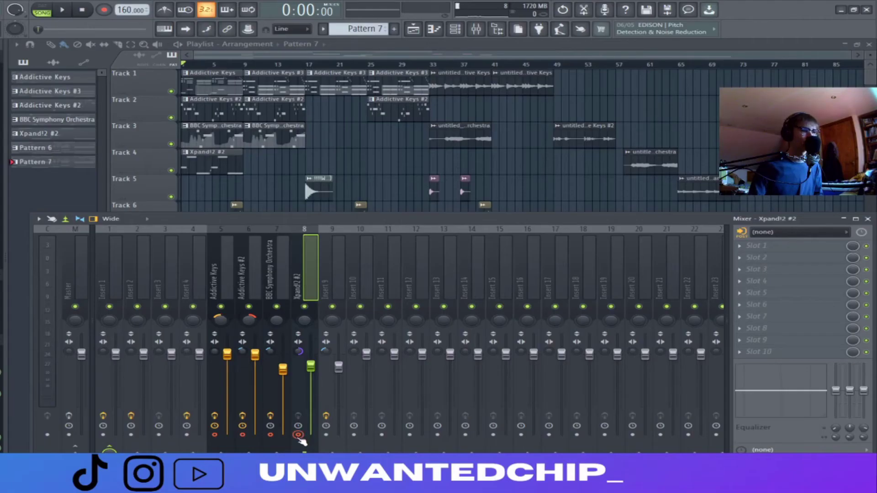
Disarm recording on the Xpand!2 #2, BBC Symphony Orchestra, Addictive Keys #2 and Addictive Keys mixer tracks, and hide the mixer
left_click(297, 434)
left_click(271, 434)
left_click(242, 434)
left_click(214, 435)
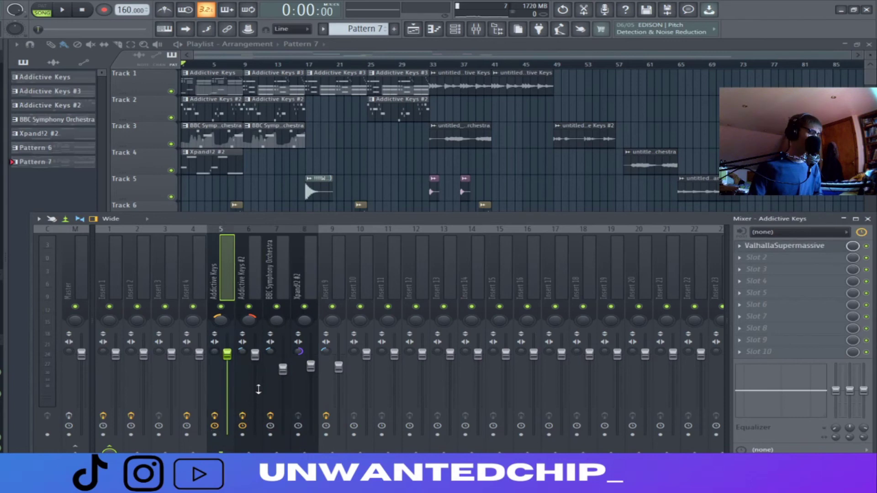
key("F9")
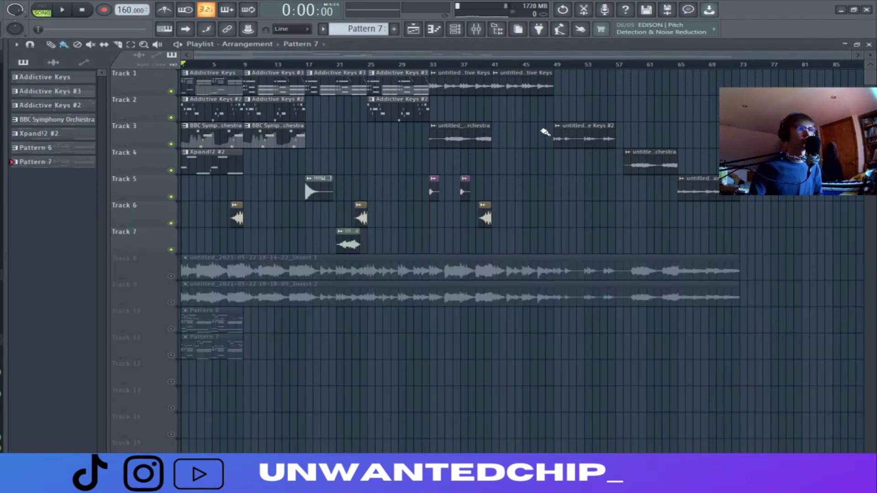
Highlight the closing audio clips, the opening bars and the Track 1 and Track 3 audio clips at bar 33, clearing each selection
left_click_drag(514, 71, 755, 206)
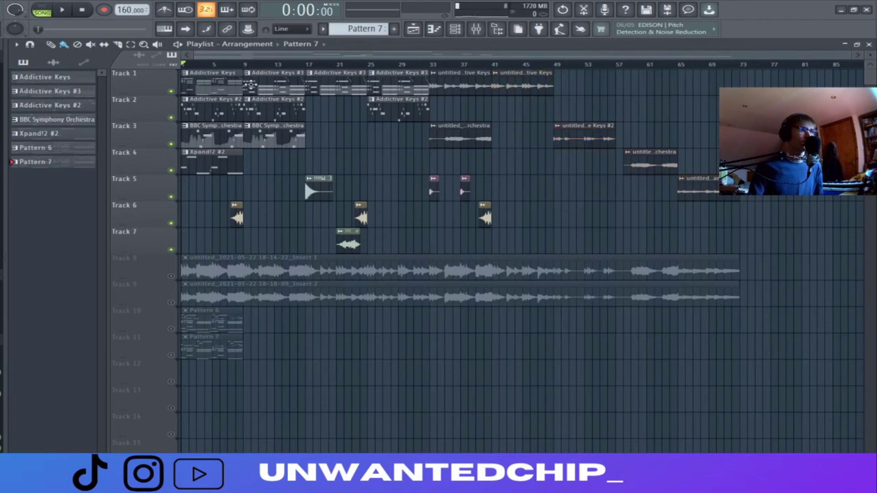
left_click_drag(245, 68, 182, 65)
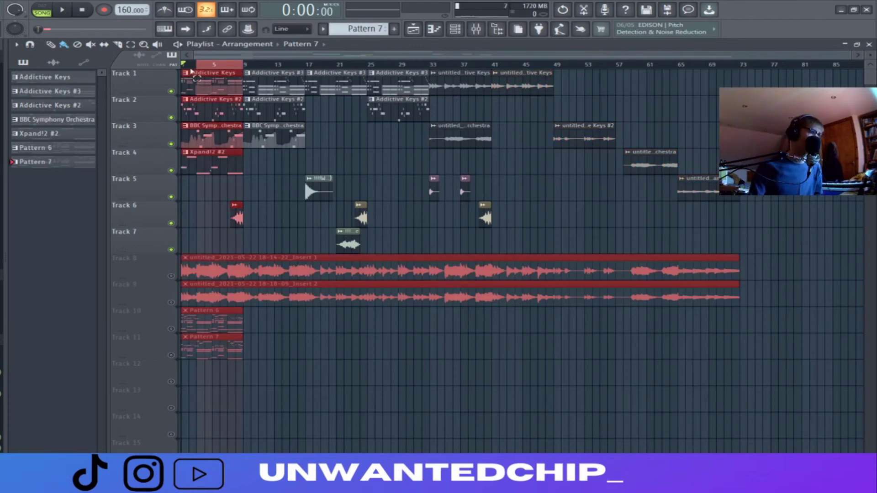
left_click(221, 78)
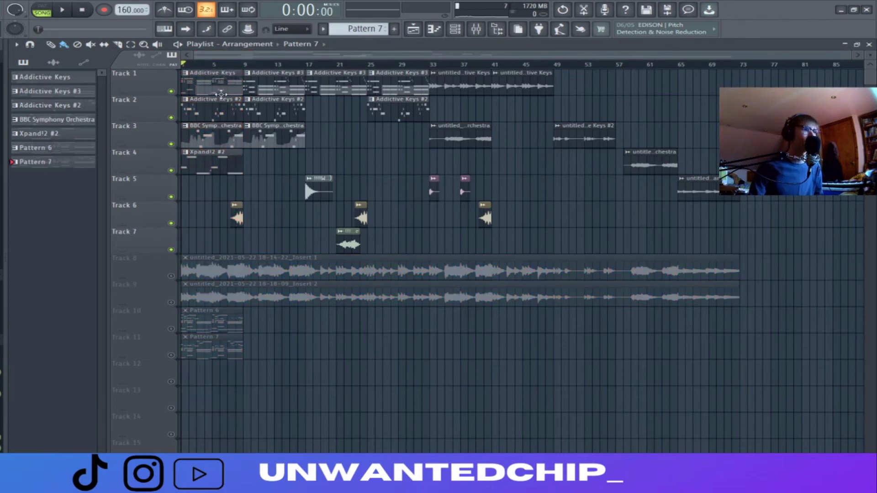
left_click_drag(521, 81, 740, 201)
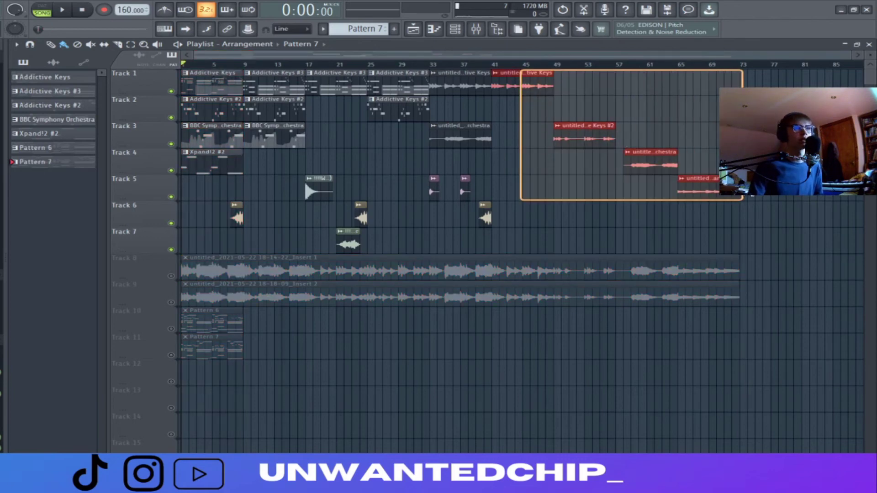
left_click_drag(523, 82, 732, 202)
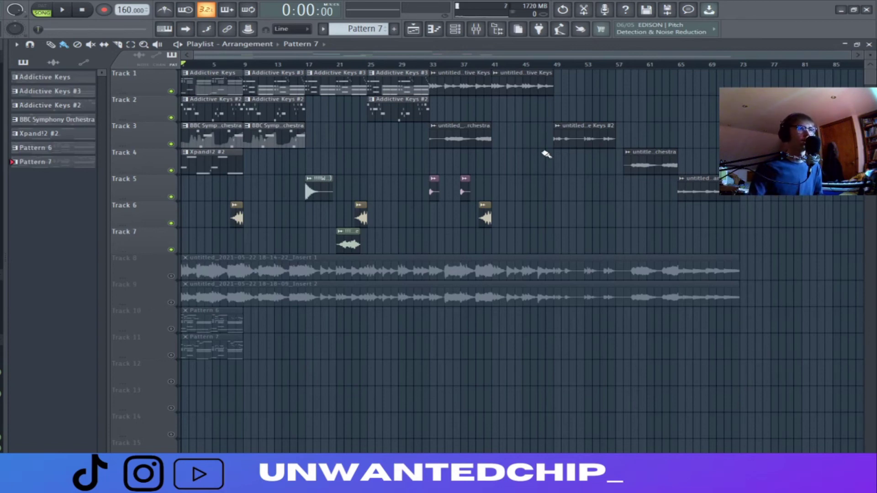
left_click_drag(454, 70, 465, 141)
left_click(542, 108)
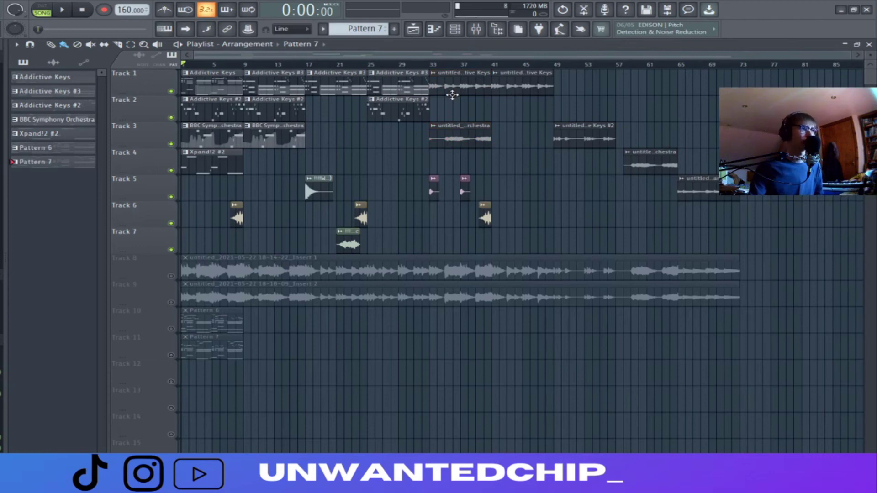
Highlight the closing audio clips and the opening clips of Tracks 1 to 4, and briefly view the Track 8 clip's settings
left_click_drag(522, 87, 764, 214)
left_click(758, 213, "ctrl")
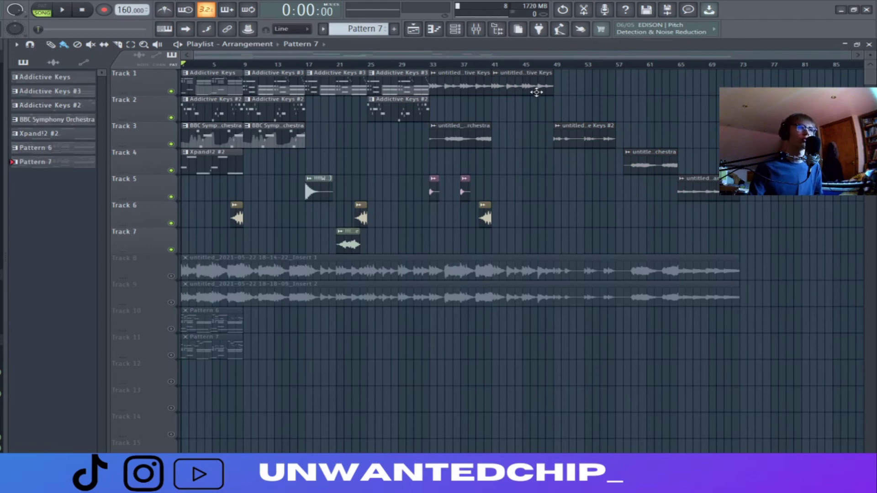
left_click_drag(524, 83, 758, 209)
left_click(744, 211, "ctrl")
left_click_drag(222, 86, 223, 158)
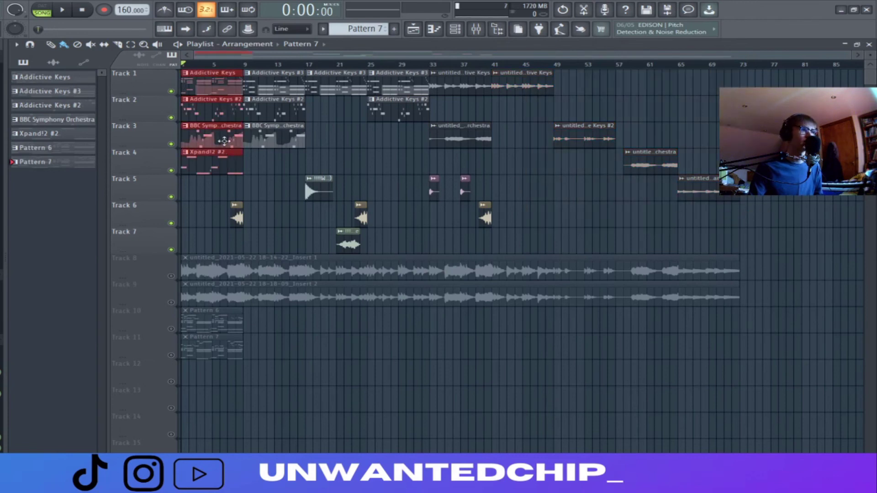
left_click(529, 147)
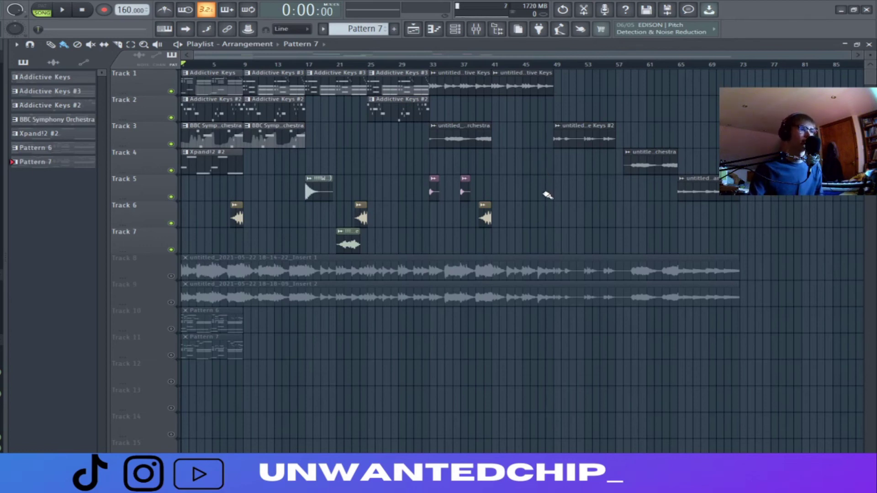
double_click(500, 273)
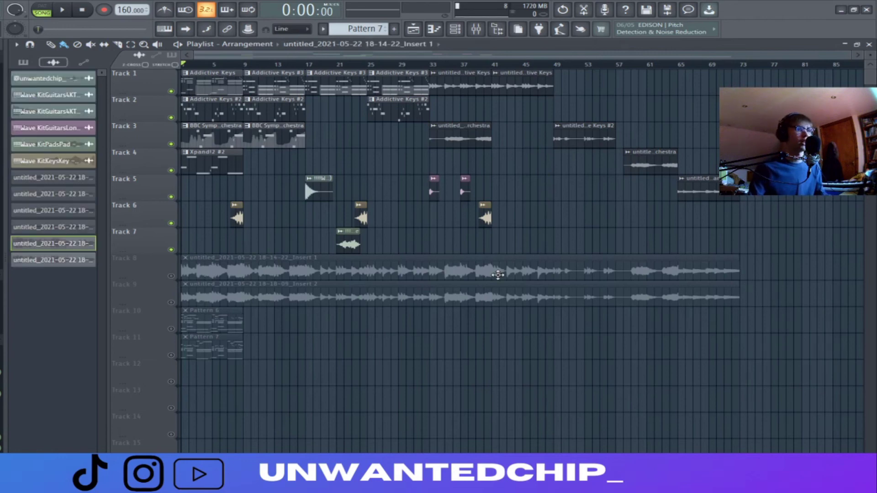
left_click(473, 257)
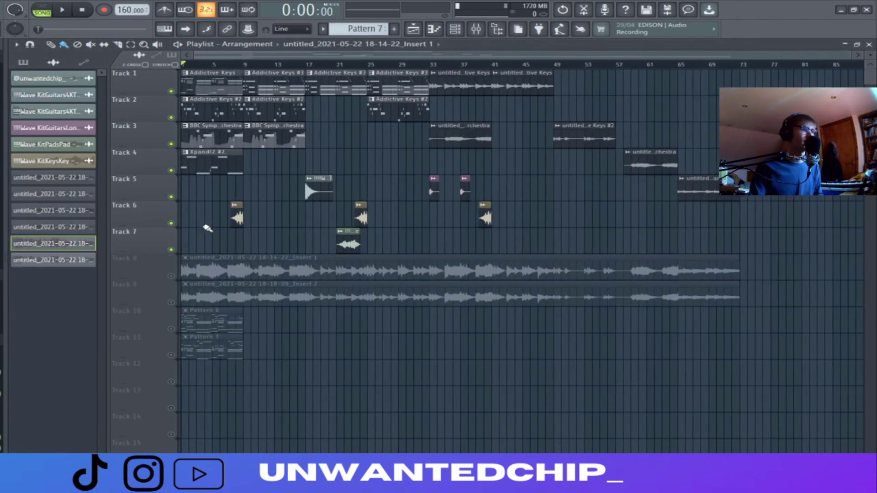
Play Track 6 soloed from its first clip, and enable Track 5 to audition its clip at bar 17
left_click(231, 64)
key("space")
right_click(171, 223)
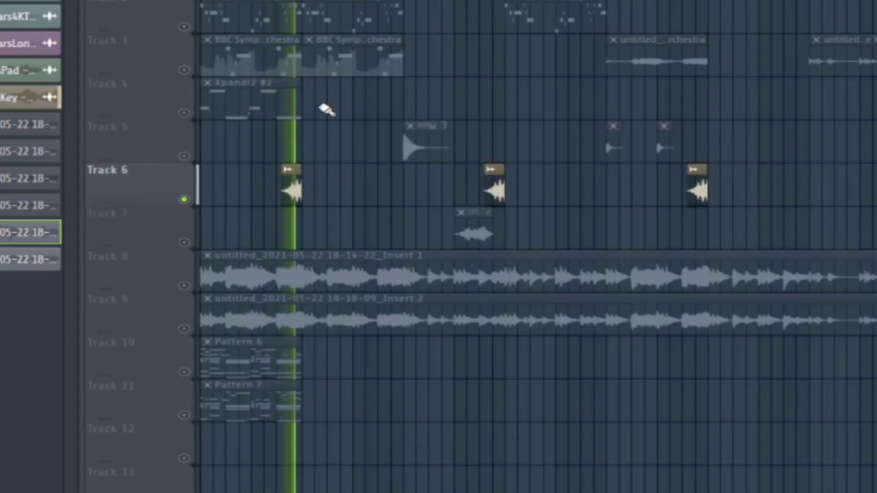
left_click(184, 156)
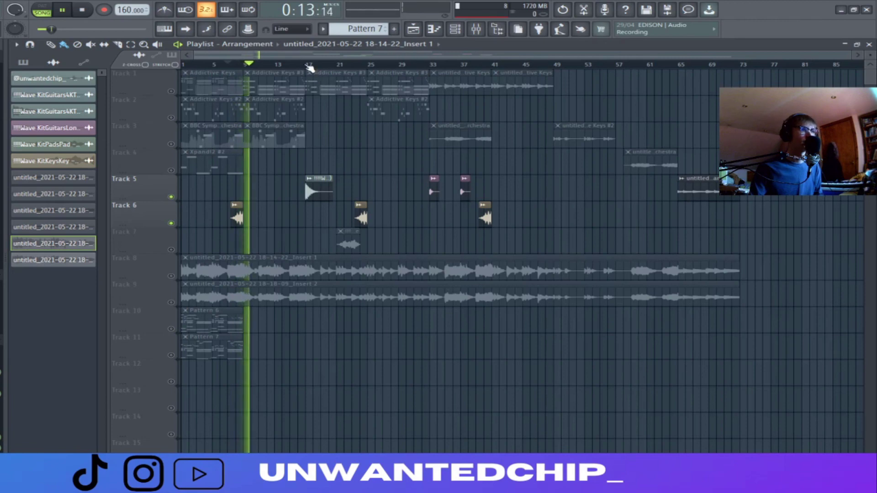
left_click(310, 65)
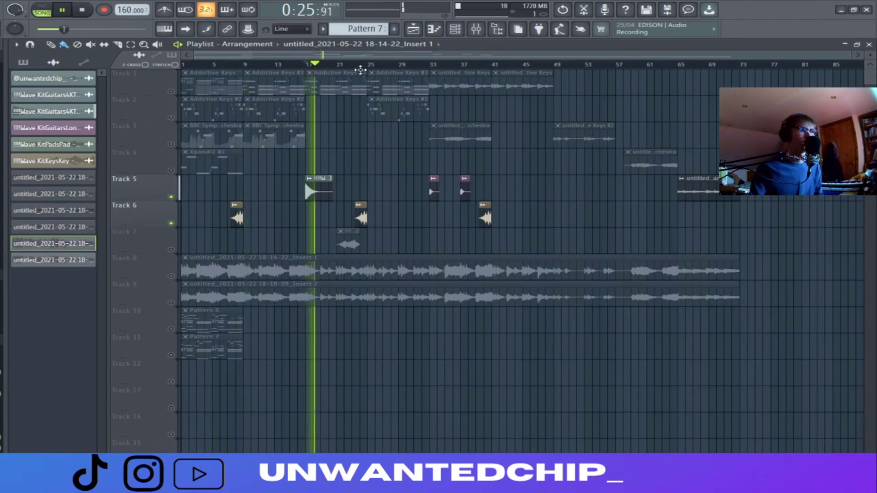
Enable Track 7 and audition the effect clips around bars 21, 33, 37 and 39, ending with playback stopped
left_click(171, 249)
left_click(338, 65)
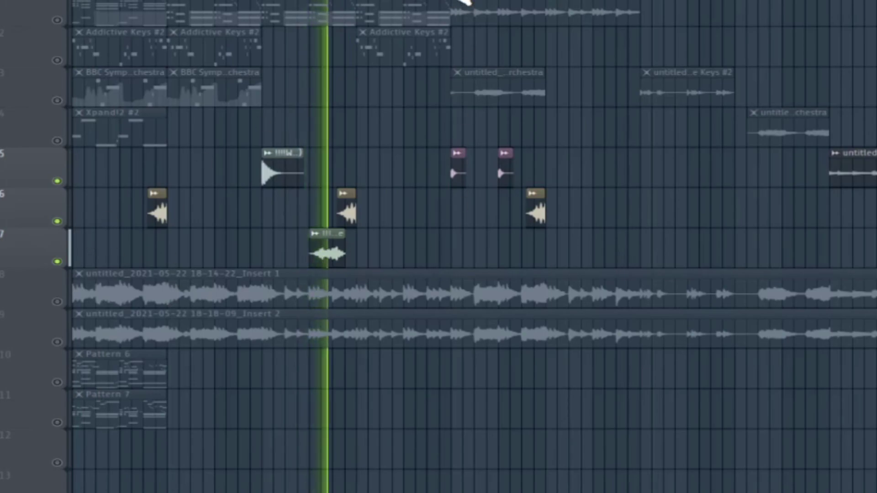
left_click(430, 65)
left_click(462, 65)
left_click(484, 65)
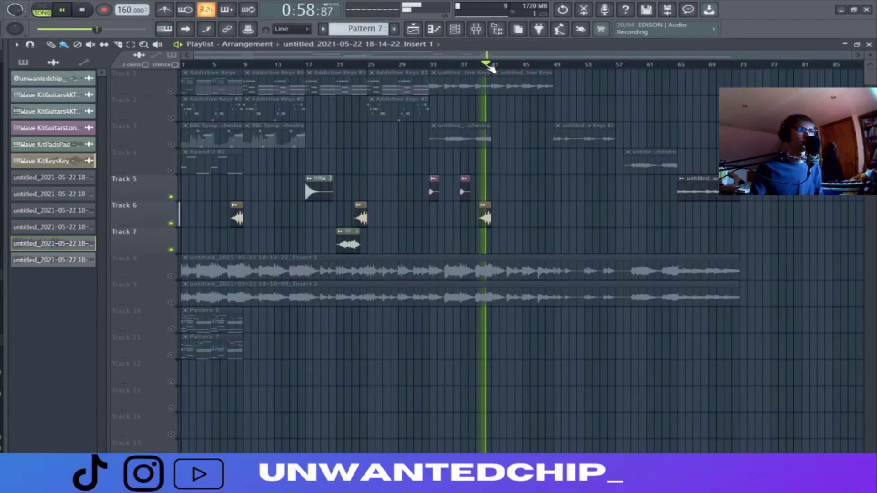
key("space")
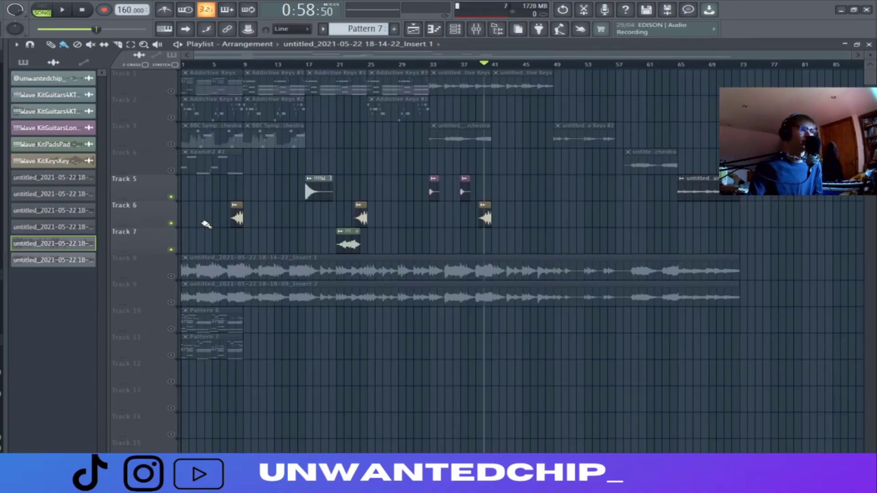
Solo Track 8 and reset the panning in its audio clip's channel settings
right_click(171, 276)
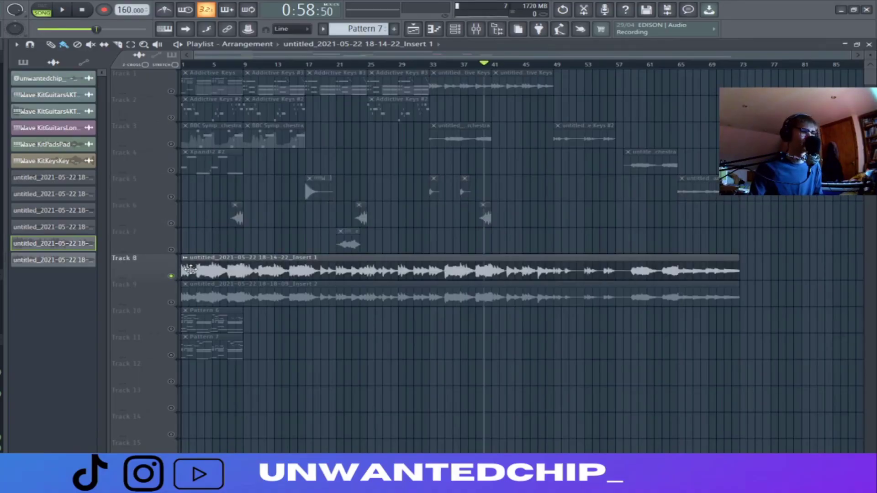
double_click(368, 272)
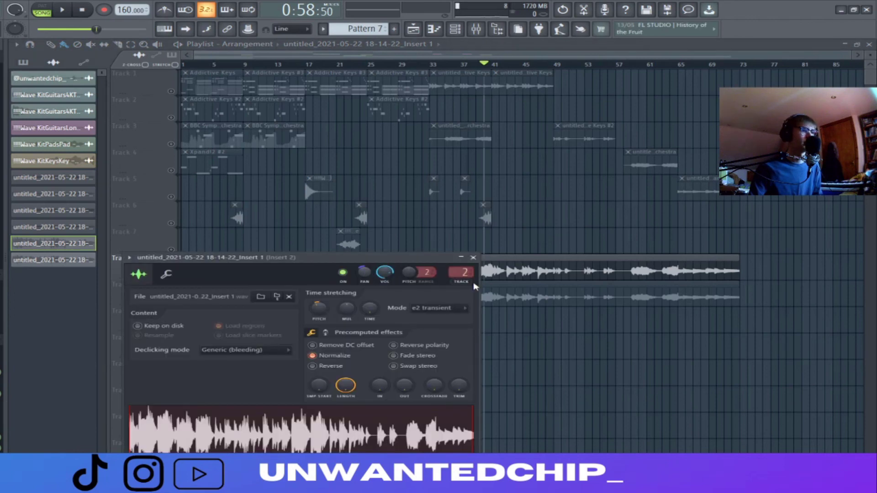
right_click(361, 273)
left_click(392, 280)
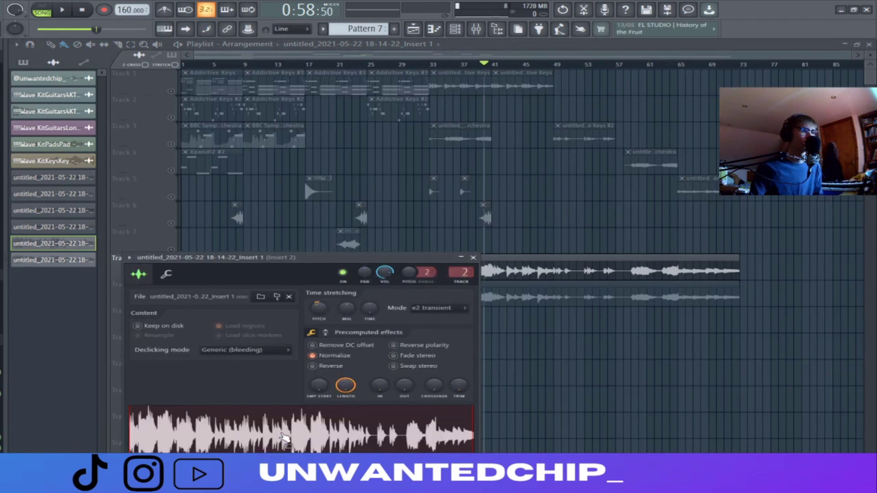
left_click(283, 438)
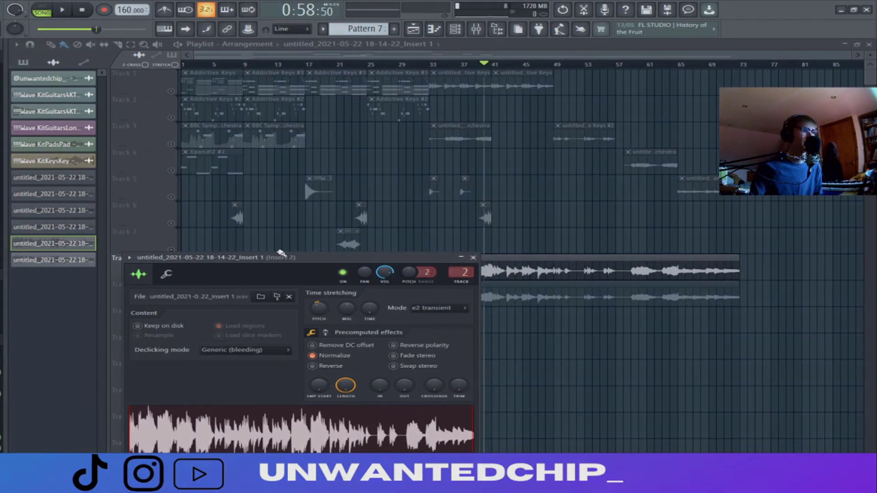
left_click_drag(269, 258, 250, 132)
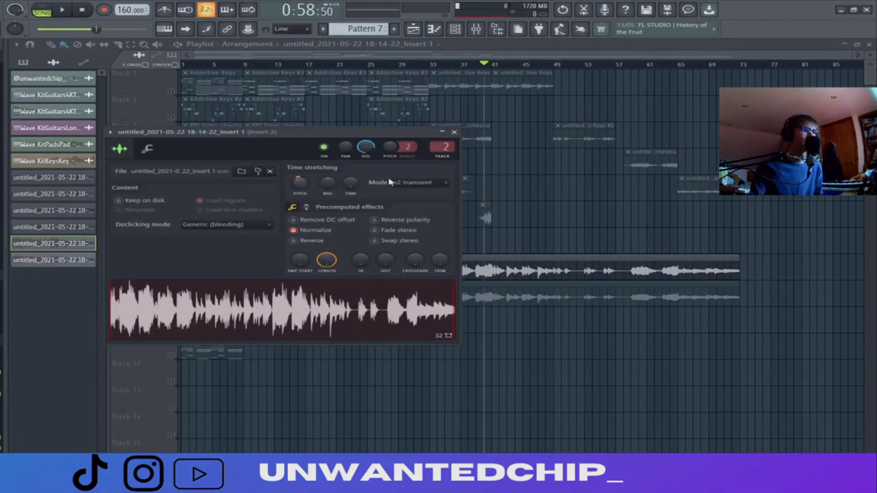
left_click(454, 132)
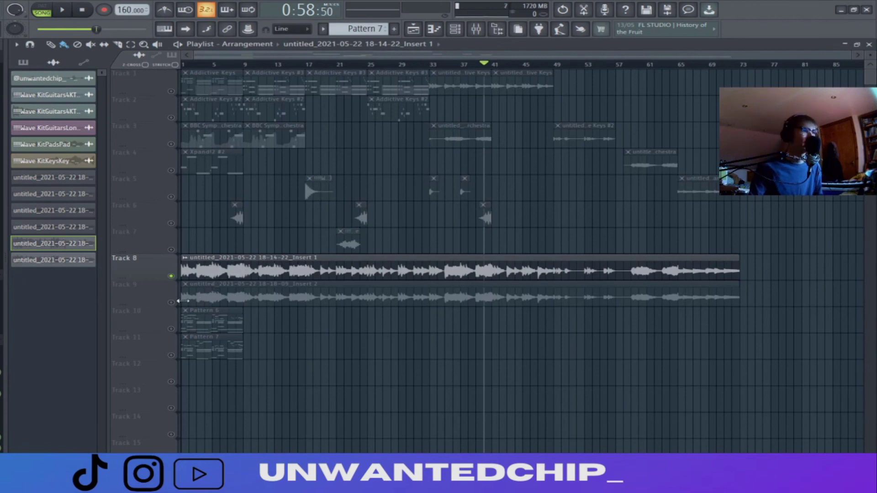
Solo Track 9 and check the channel settings of its Insert 2 audio clip
left_click(181, 302)
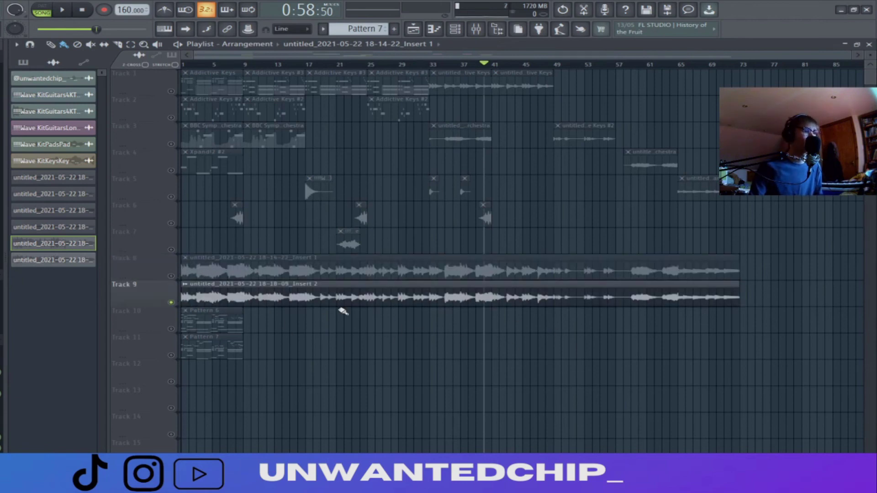
double_click(355, 291)
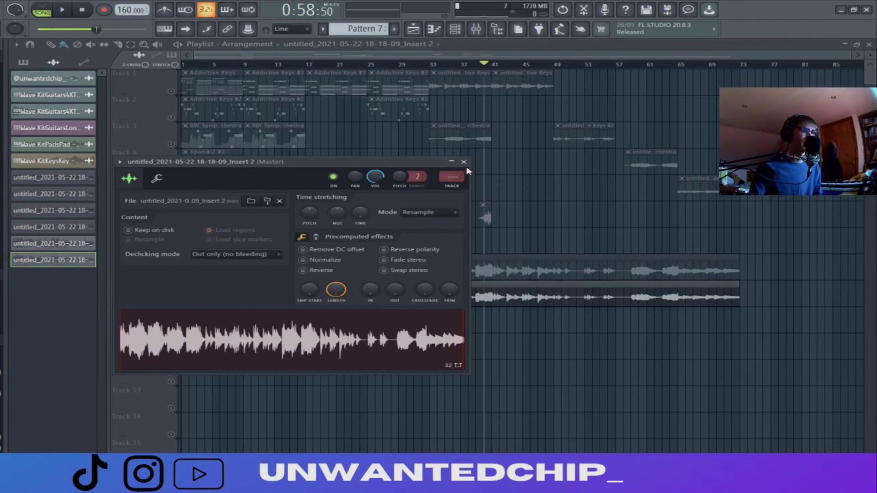
left_click(463, 161)
Open Edison on the Master mixer track and bring up the recording's sample properties
key("F9")
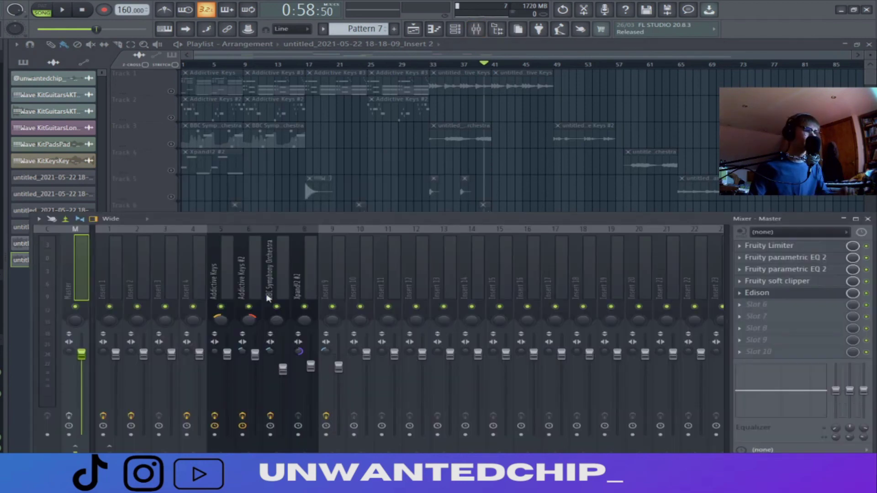
left_click(767, 293)
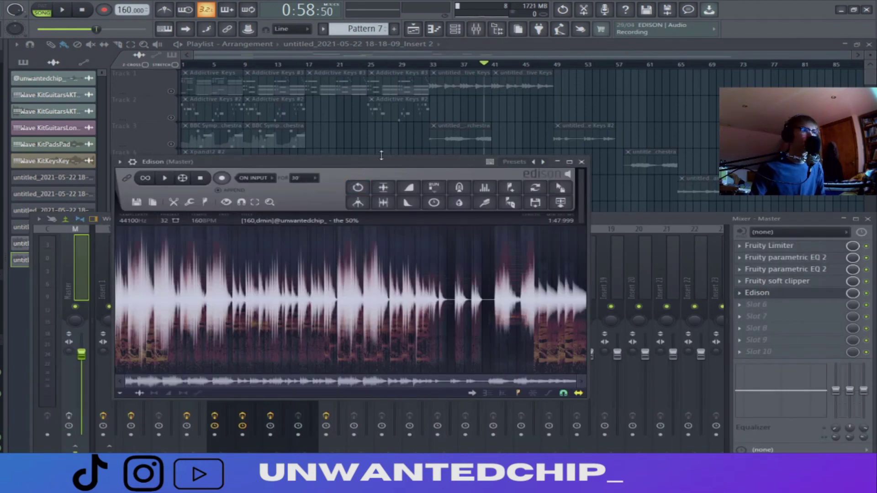
left_click_drag(381, 155, 397, 103)
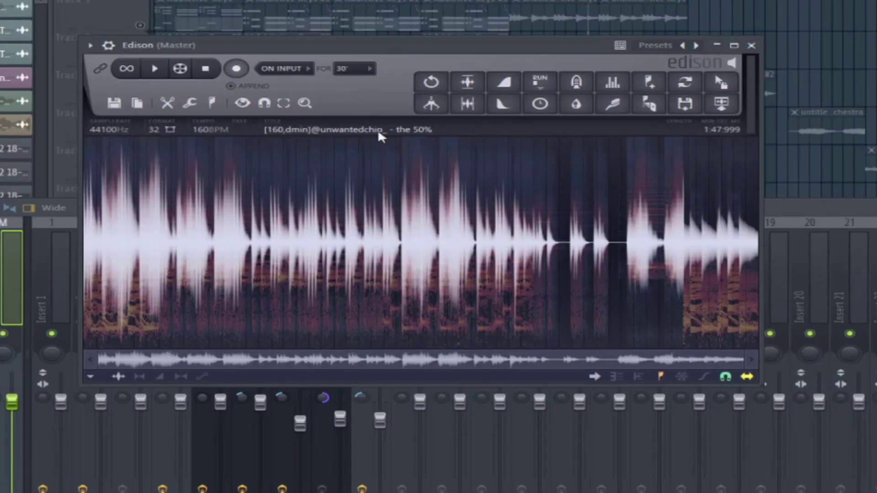
left_click(337, 163)
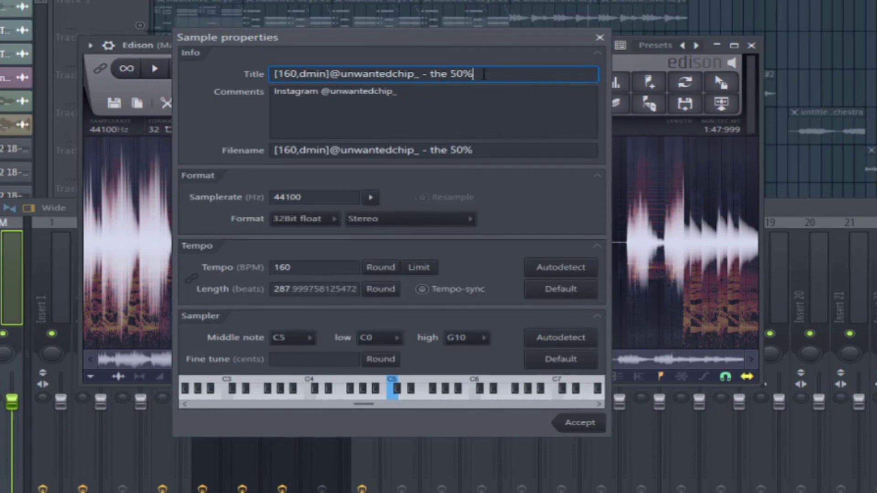
Highlight the sample's title, filename and comments without changing them, and close the properties, Edison and the mixer
left_click_drag(483, 74, 273, 76)
left_click_drag(511, 150, 260, 155)
left_click(348, 132)
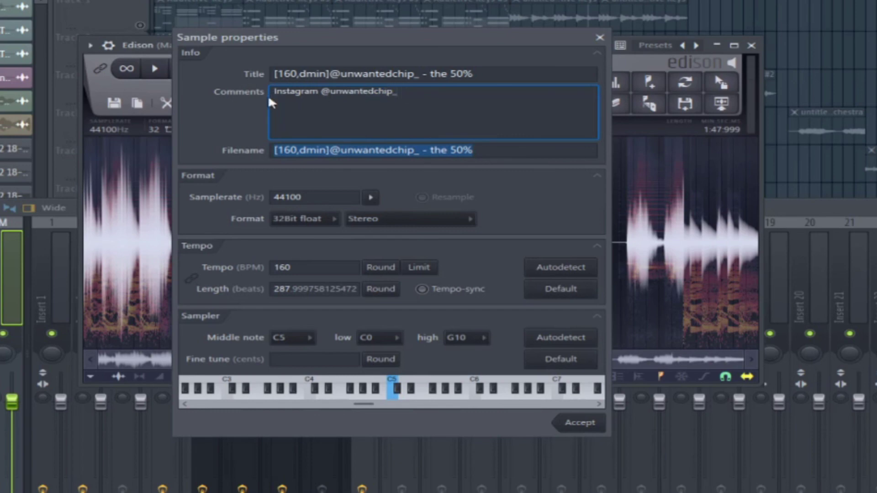
left_click_drag(402, 95, 272, 104)
left_click(374, 112)
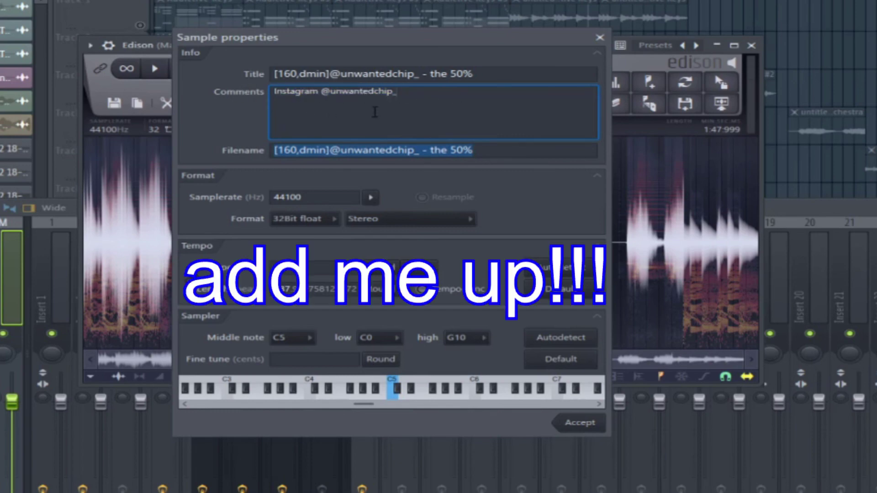
key("Tab")
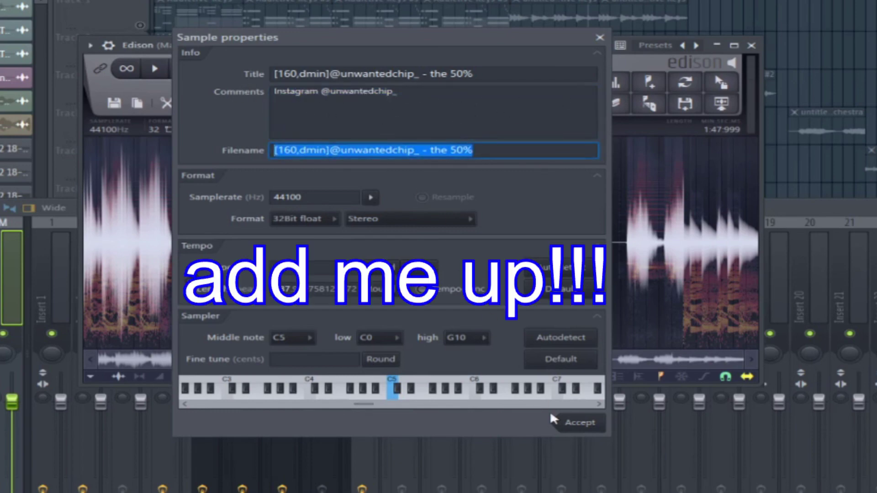
left_click(600, 37)
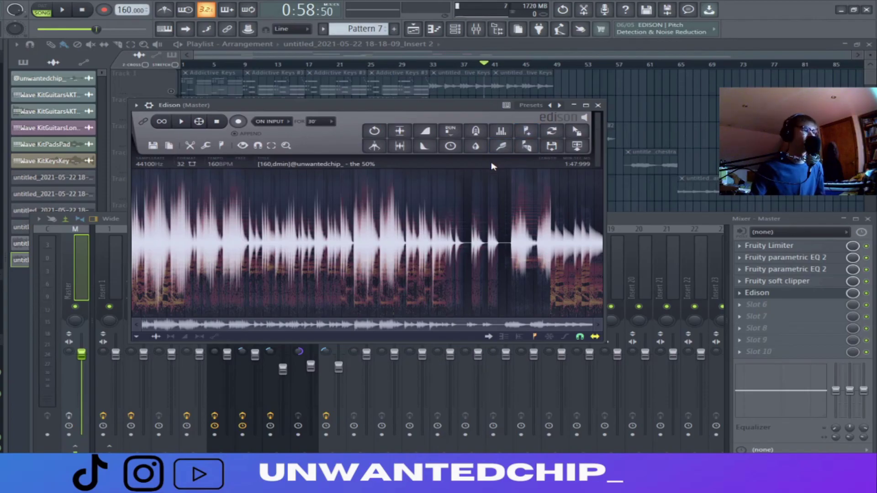
left_click(598, 106)
left_click(667, 90)
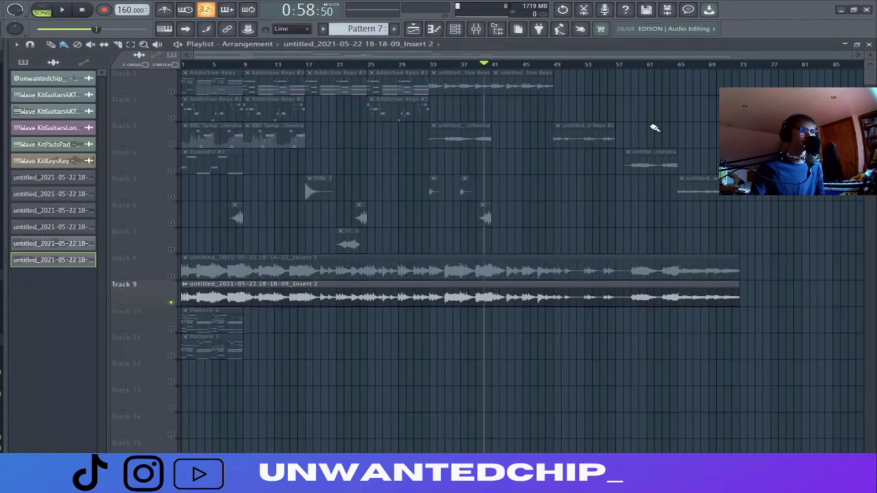